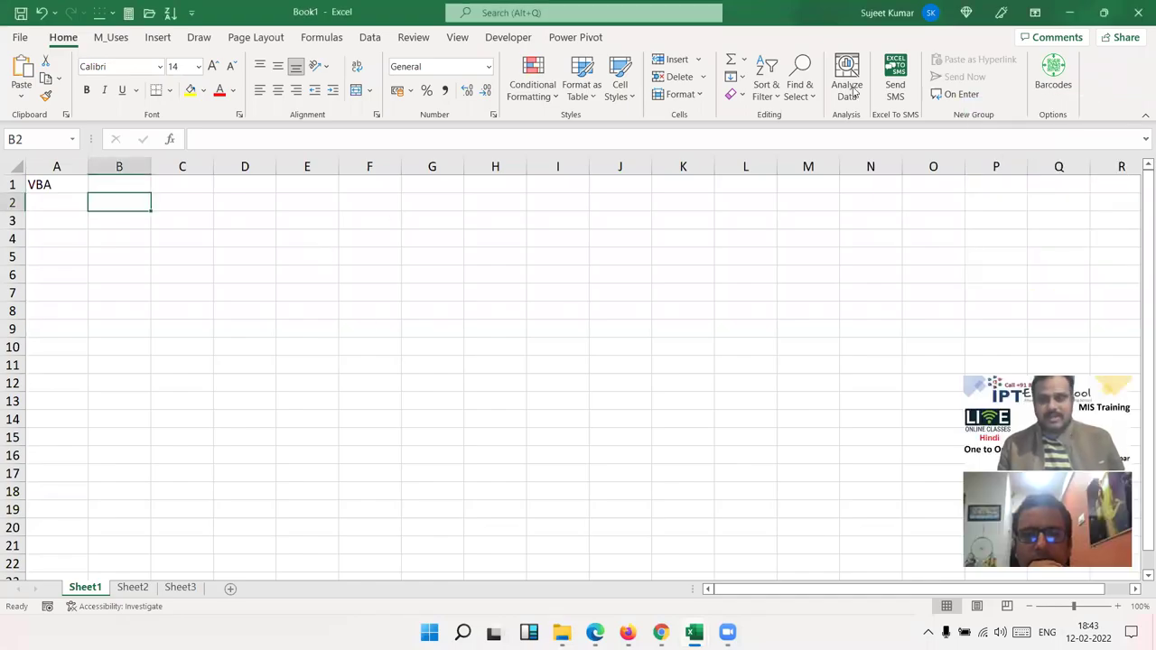
Step: Move from VBA in A1 across row 1 and down to cell A2
left_click(36, 190)
left_click(102, 185)
key("Down")
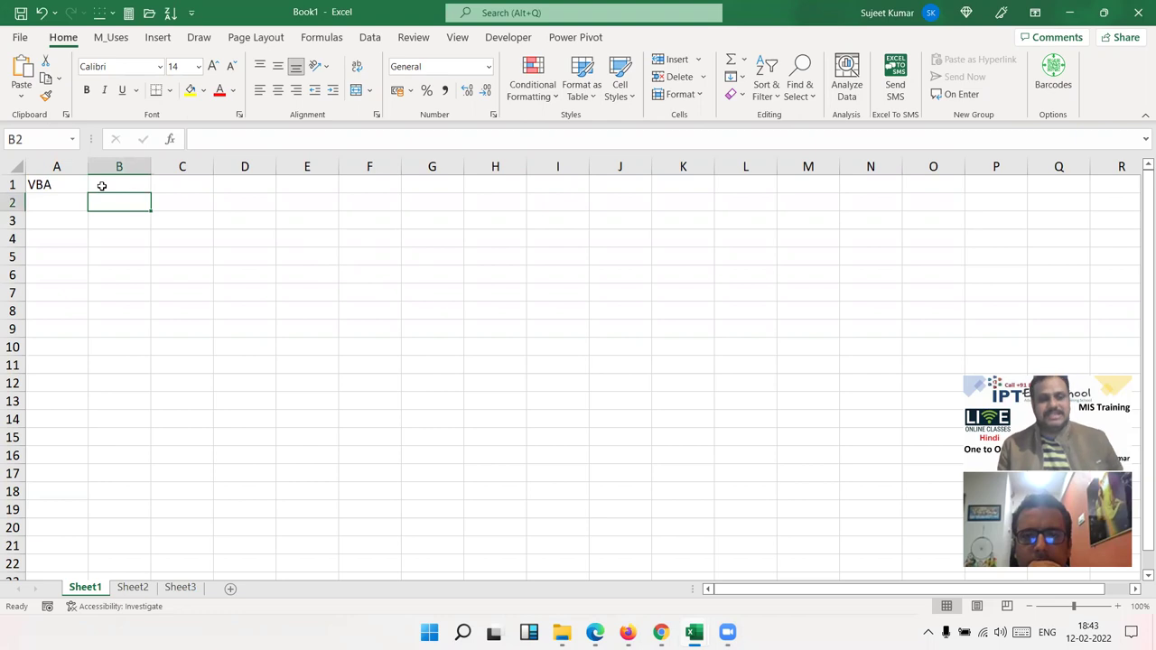
key("ctrl+Home")
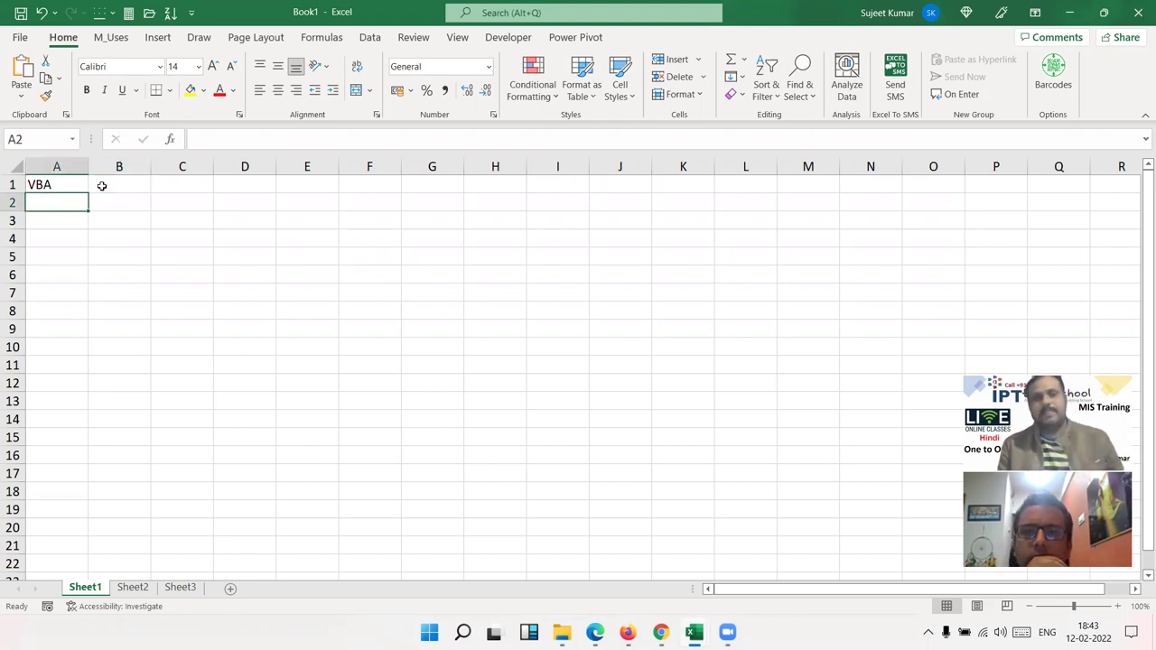
left_click(102, 185)
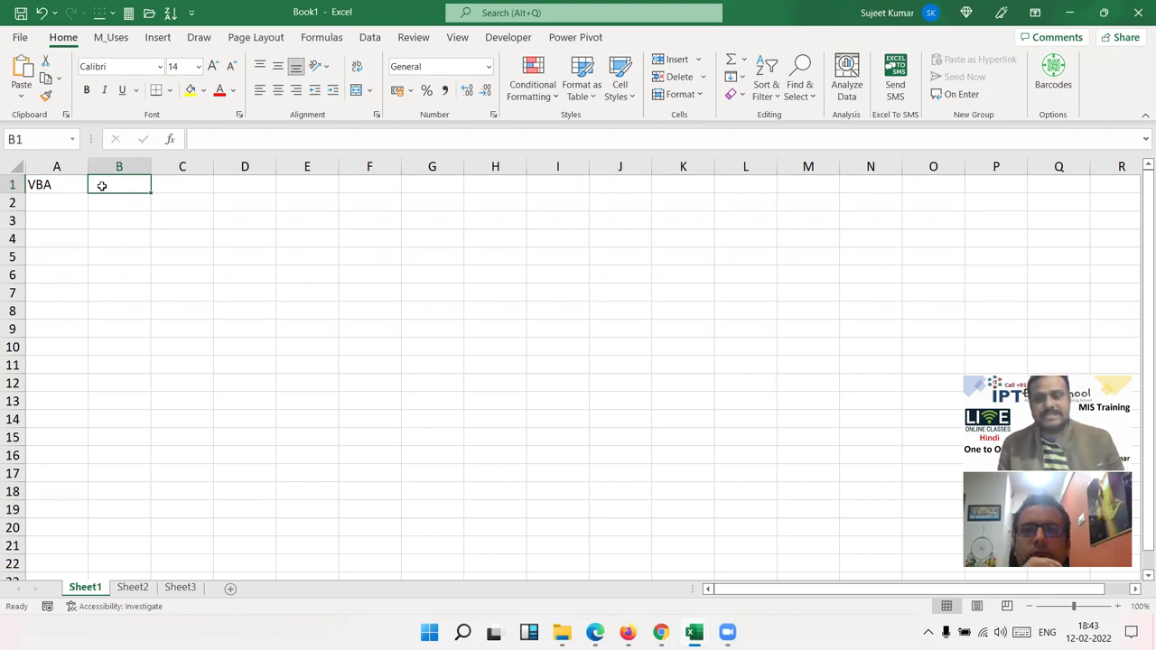
key("Down")
key("Left")
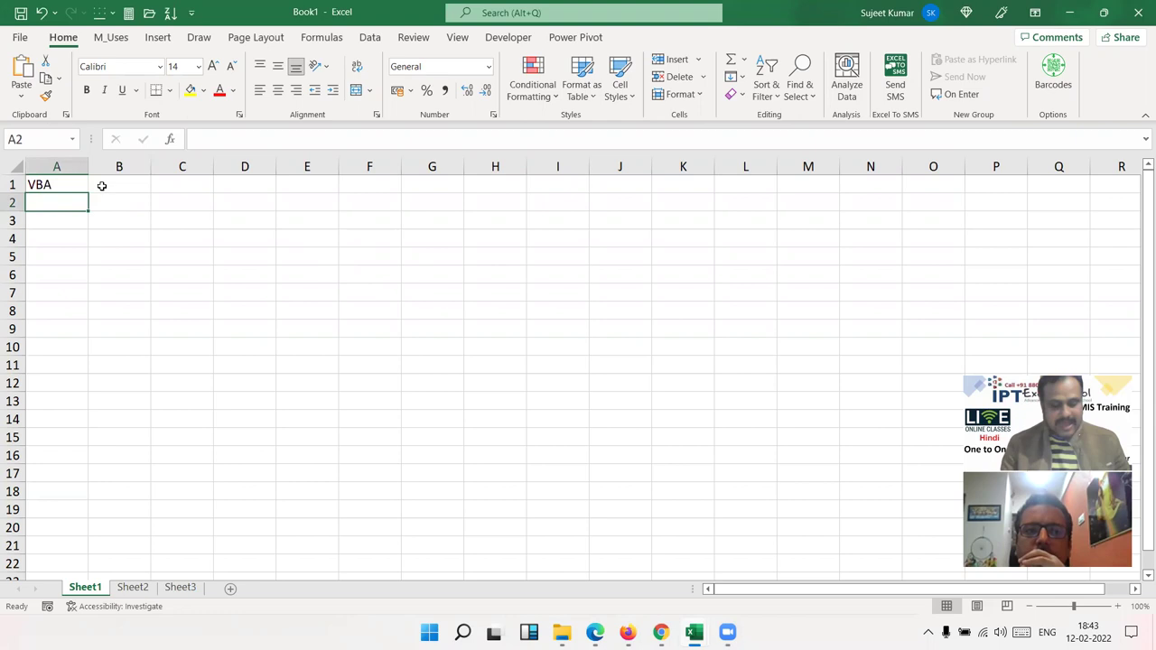
Step: Enter VB6 in A2 and VBS in A3, then select A1:B1
type("VBA")
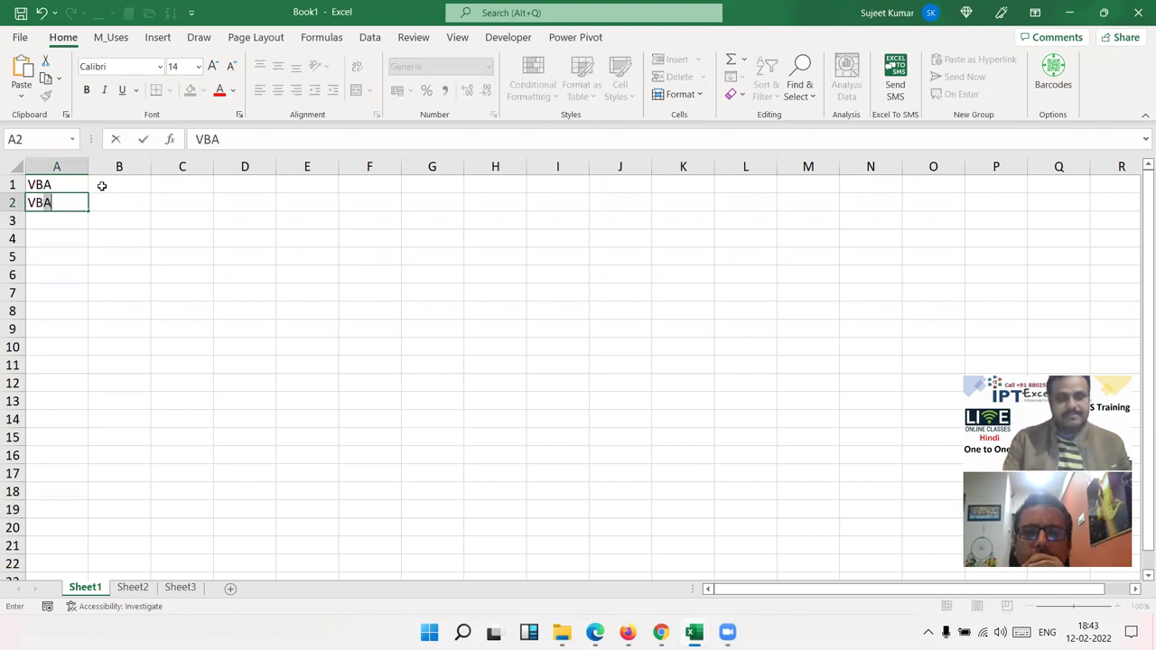
type("6")
key("Return")
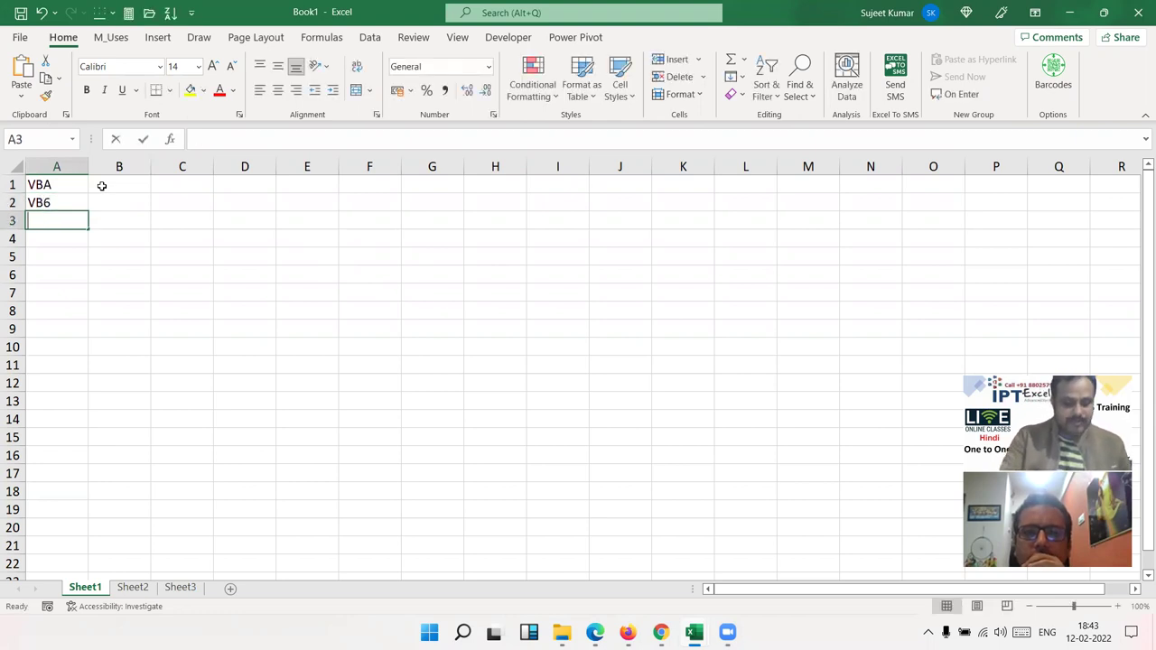
type("VBS")
key("Return")
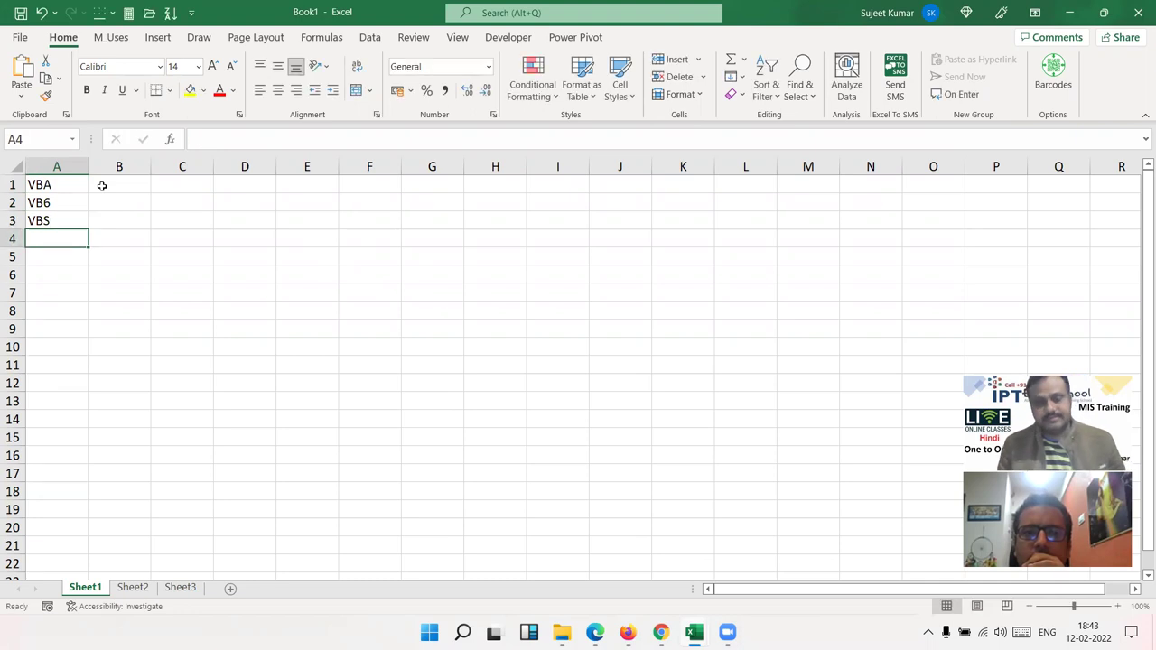
key("Up")
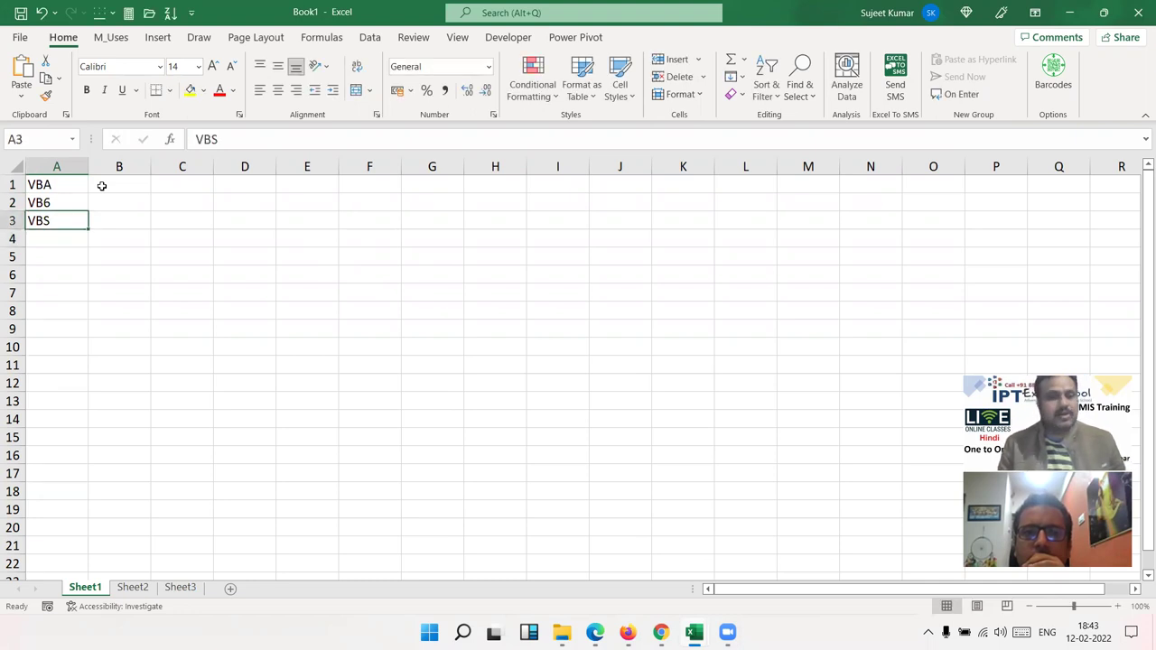
key("Up")
key("Up")
left_click(102, 185, "shift")
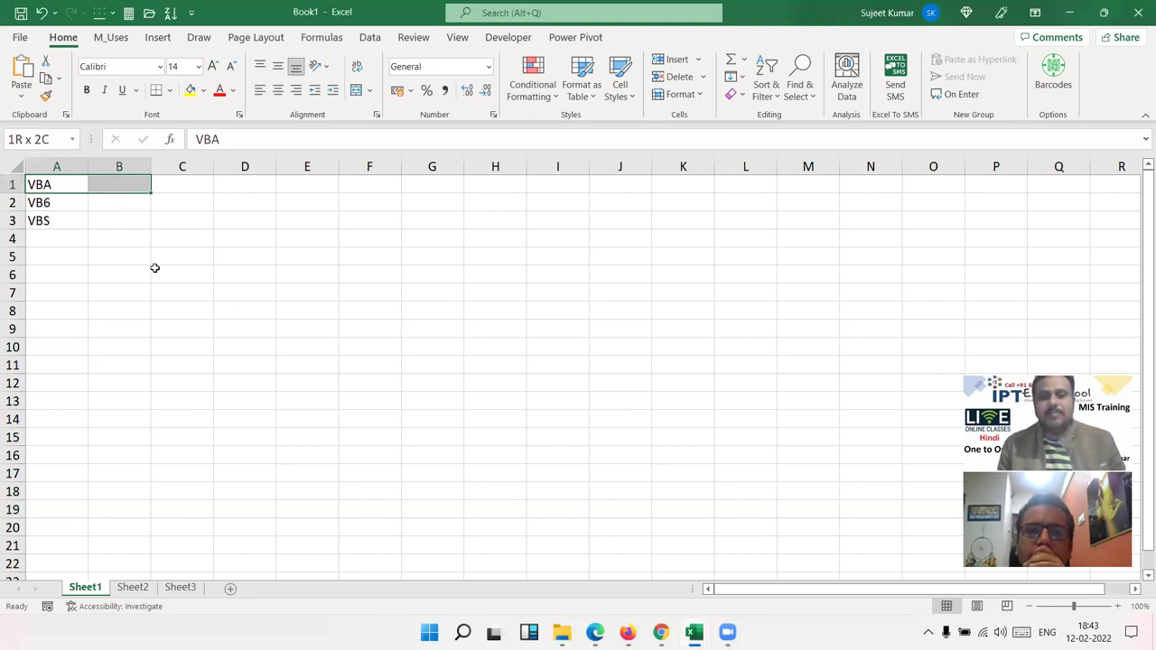
Step: Zoom the sheet in to 250% with Ctrl+scroll
scroll(154, 268, "up", 1, "ctrl")
scroll(154, 268, "up", 4, "ctrl")
scroll(155, 268, "up", 2, "ctrl")
scroll(154, 268, "up", 2, "ctrl")
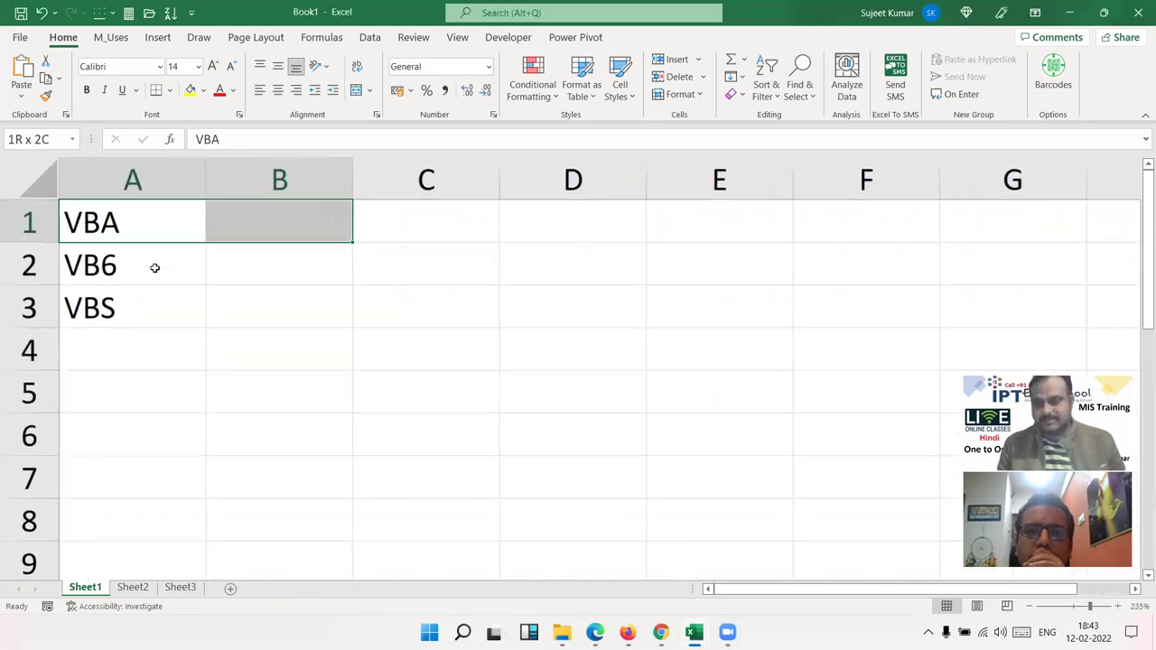
scroll(155, 268, "up", 1, "ctrl")
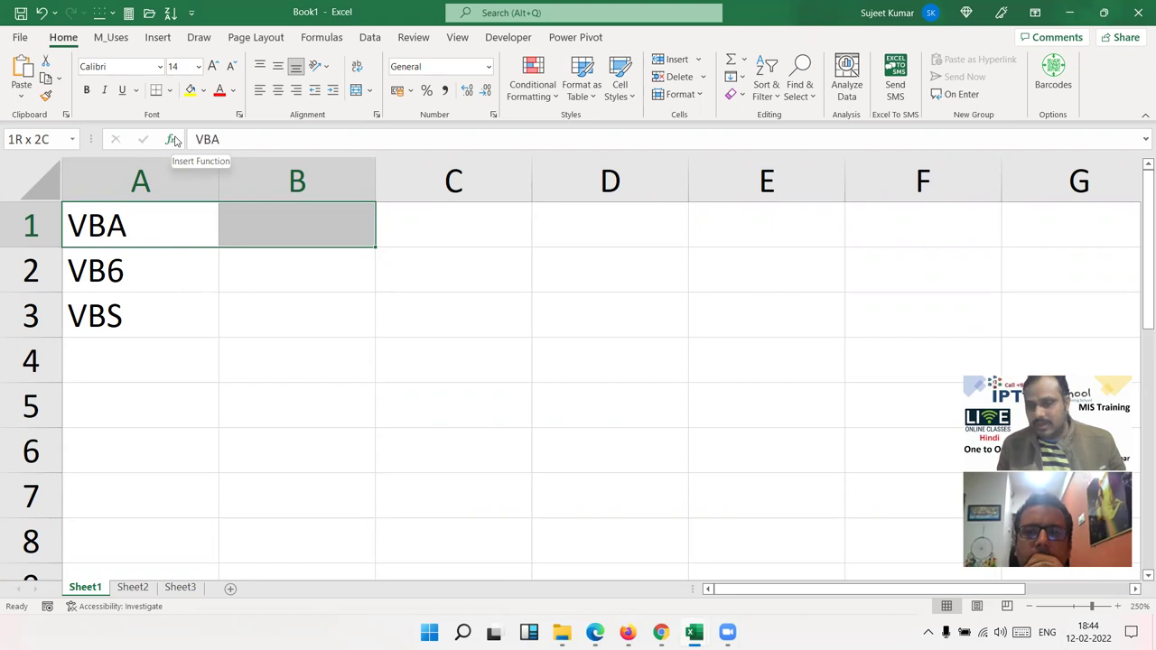
Step: Select A2:A3 and delete the VB6 and VBS entries
key("Down")
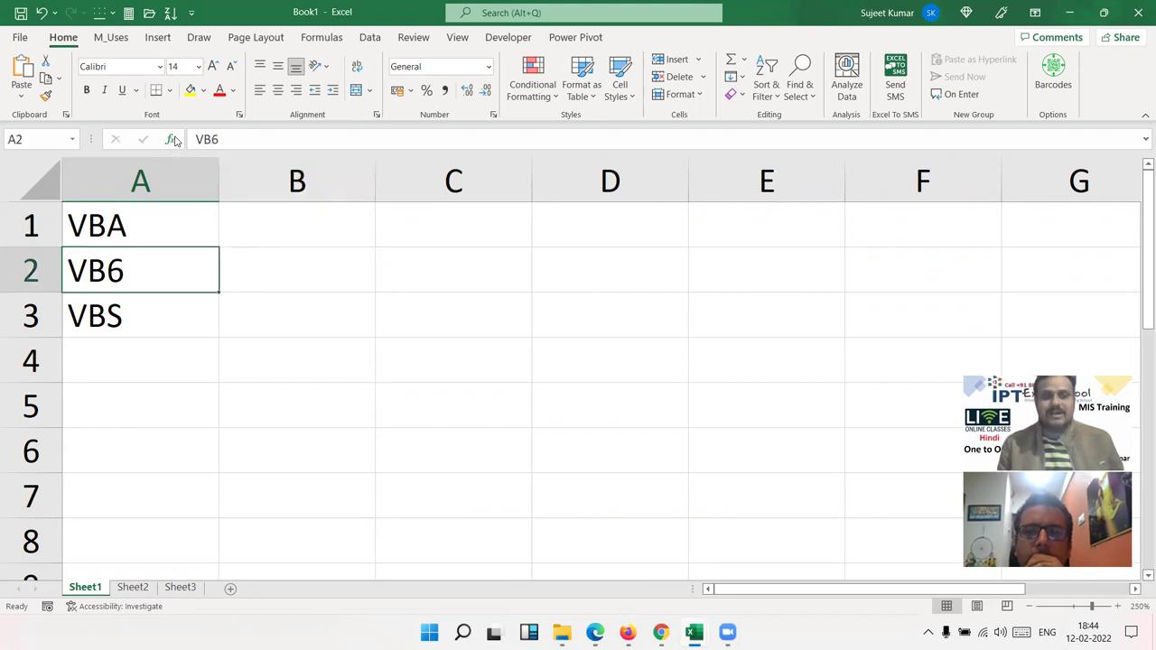
key("shift+Down")
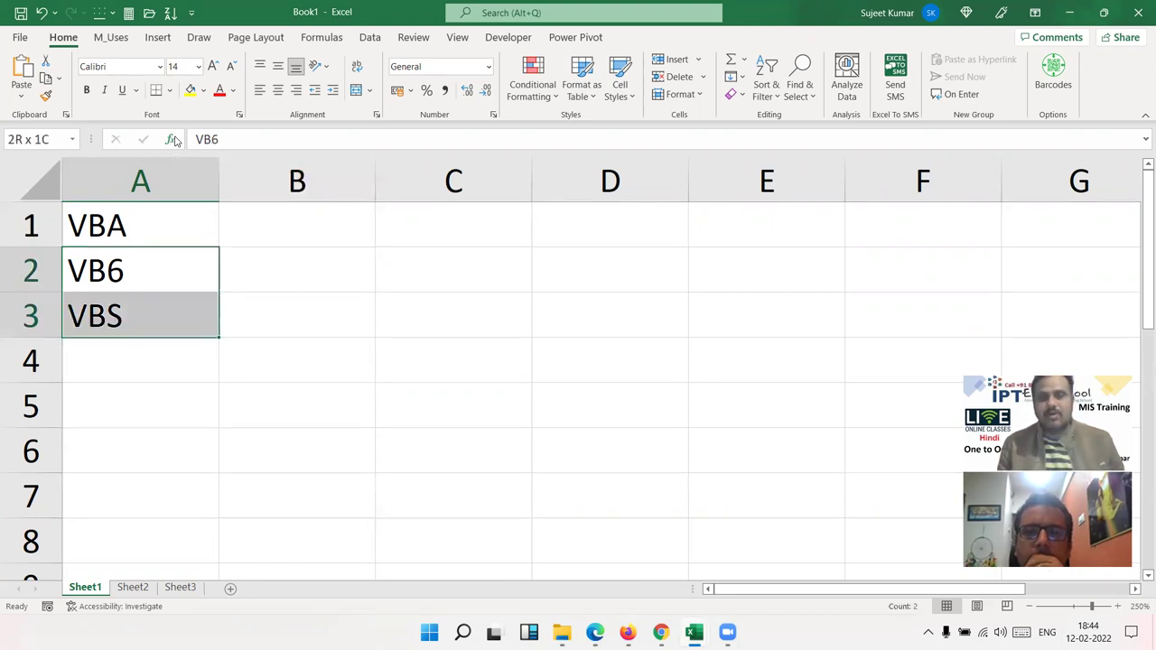
key("Delete")
key("Up")
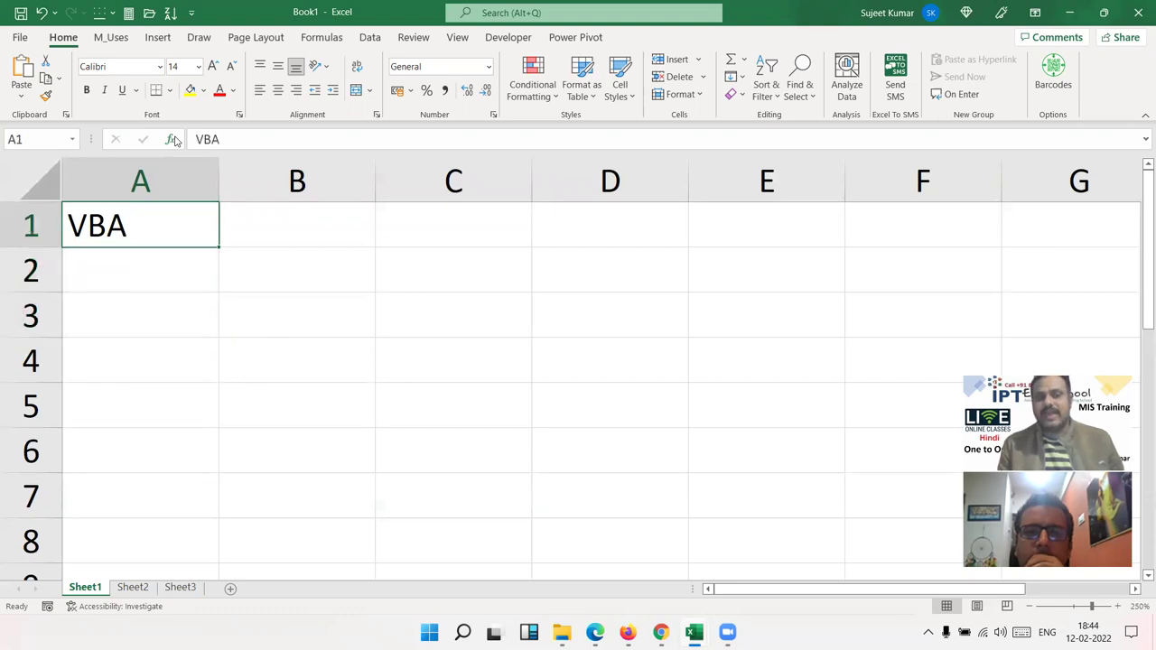
key("Right")
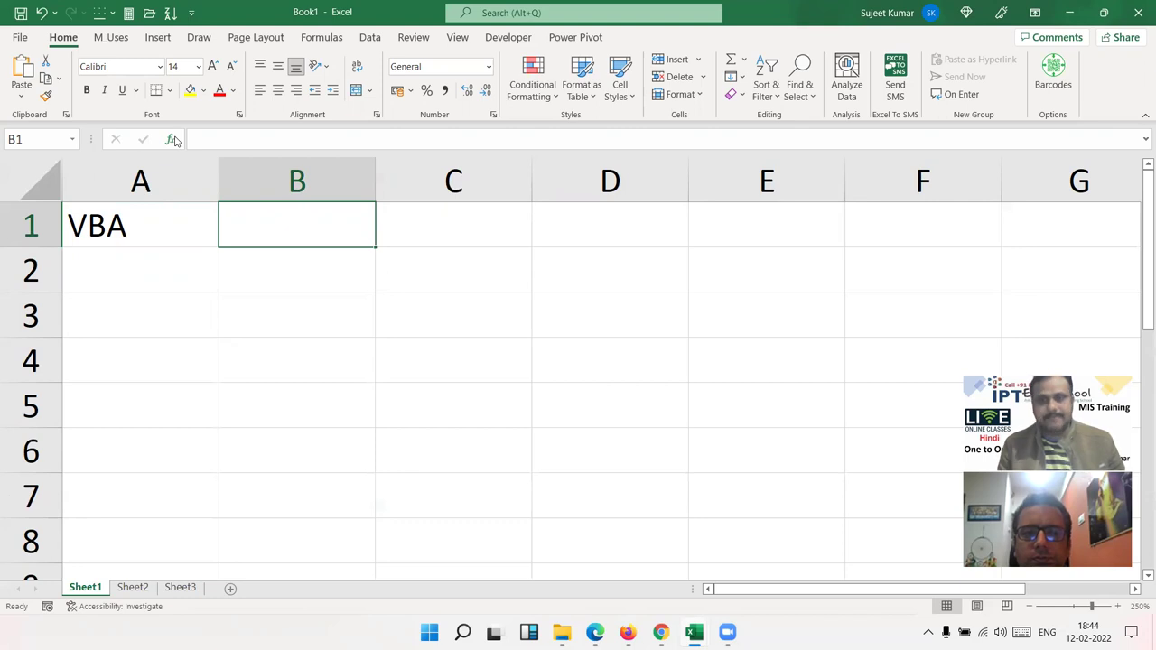
Step: Move between cells A1, B1 and B2 with the arrow keys, ending on B2
key("Return")
key("Up")
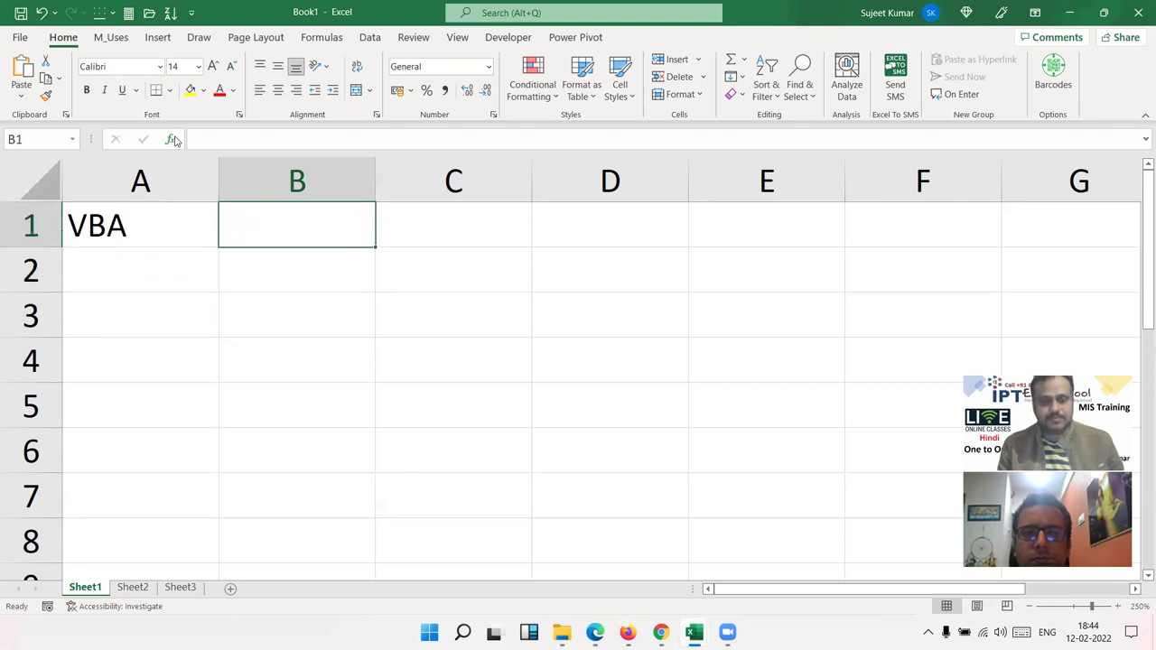
key("Down")
key("Left")
key("Up")
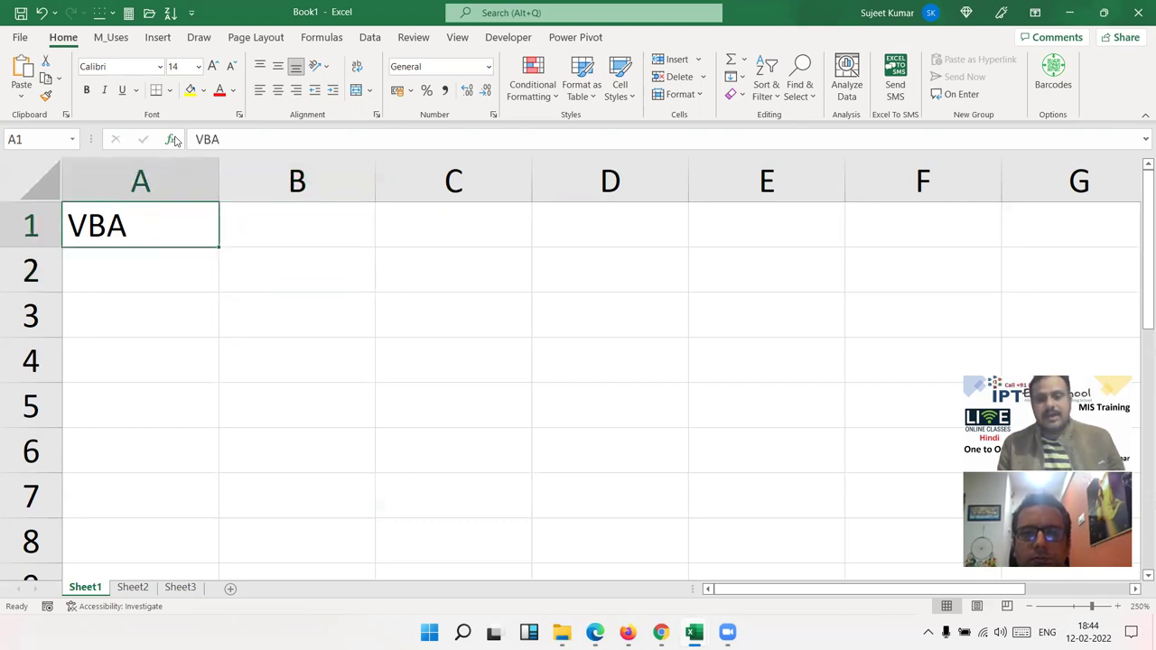
key("Right")
key("Down")
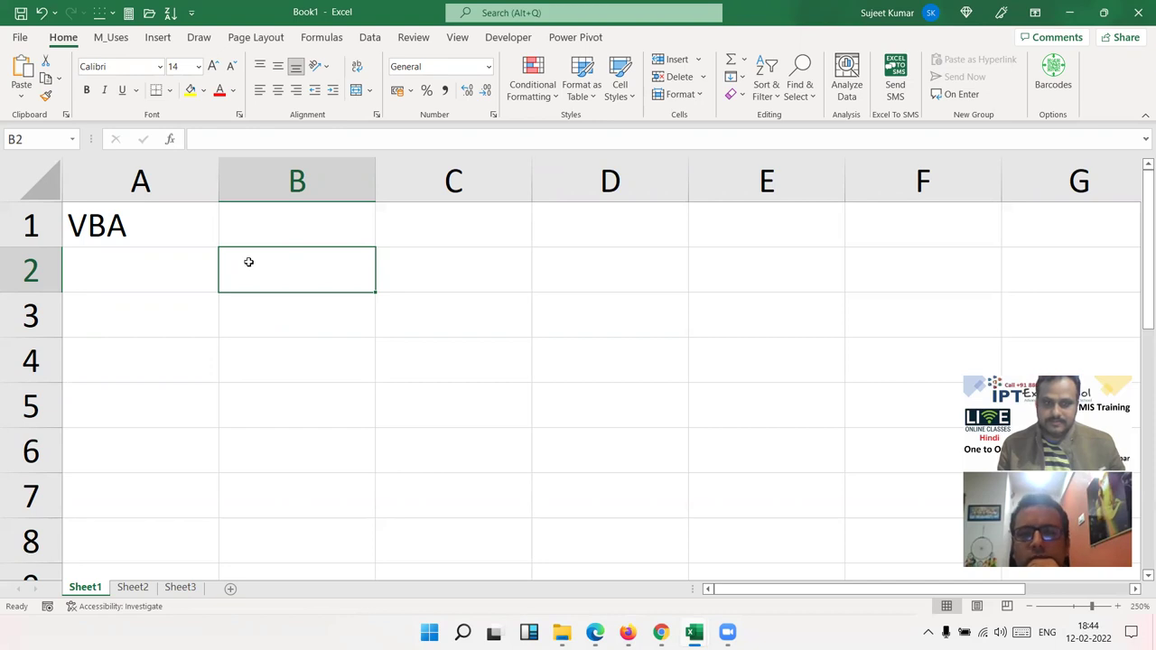
Step: Enter the word Macros in cell B2
left_click(152, 233)
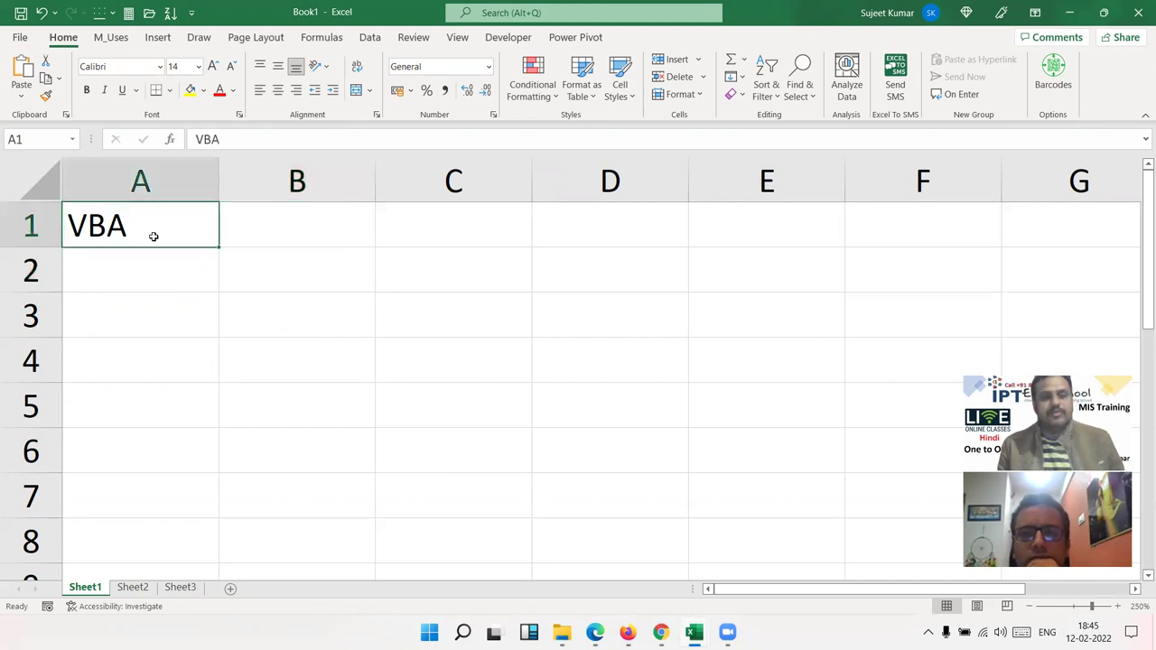
left_click(277, 268)
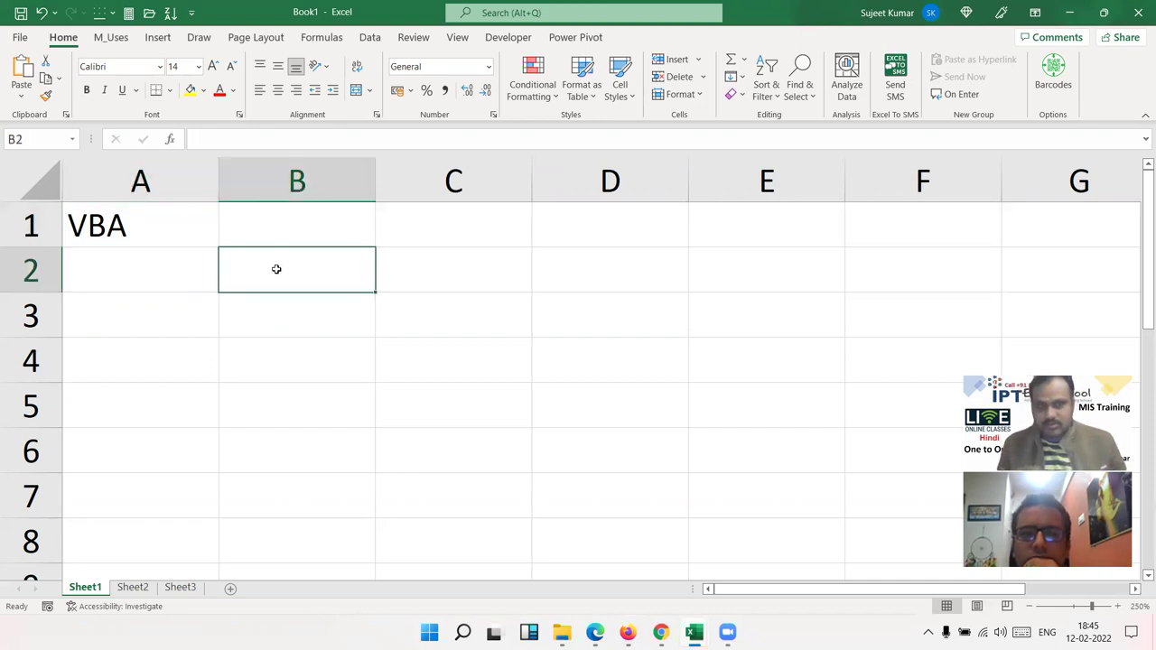
type("Macros")
key("Return")
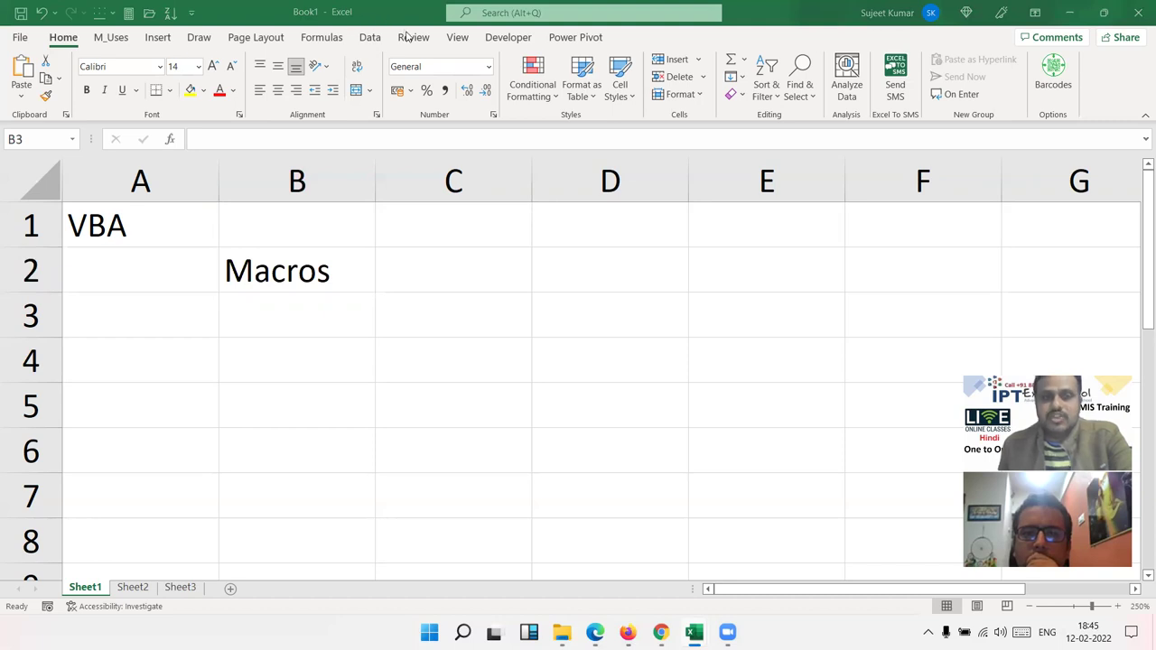
Step: Open the View tab's Macros dropdown, reselect A1 and B2, and reopen it
left_click(454, 39)
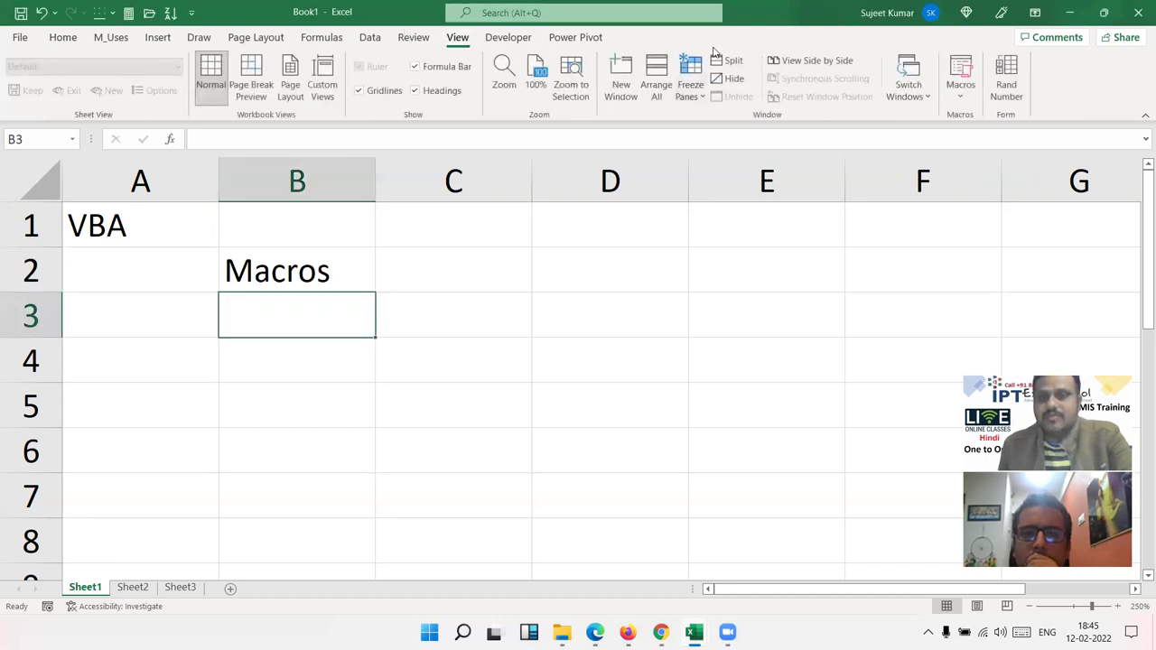
left_click(962, 100)
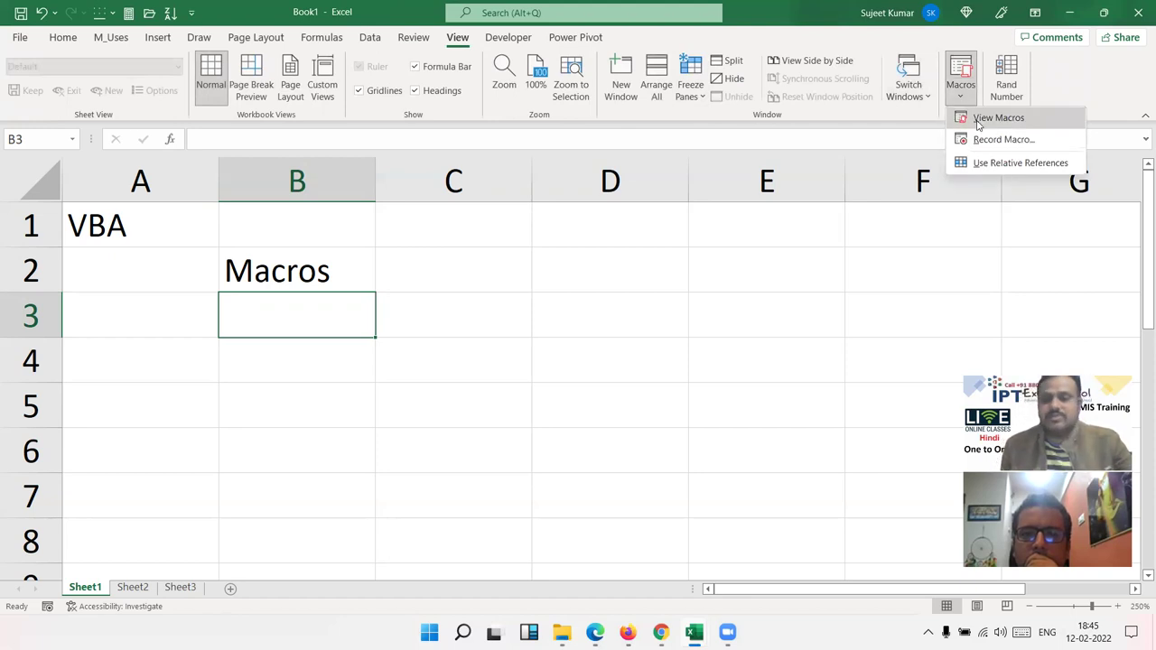
left_click(217, 285)
left_click(221, 281)
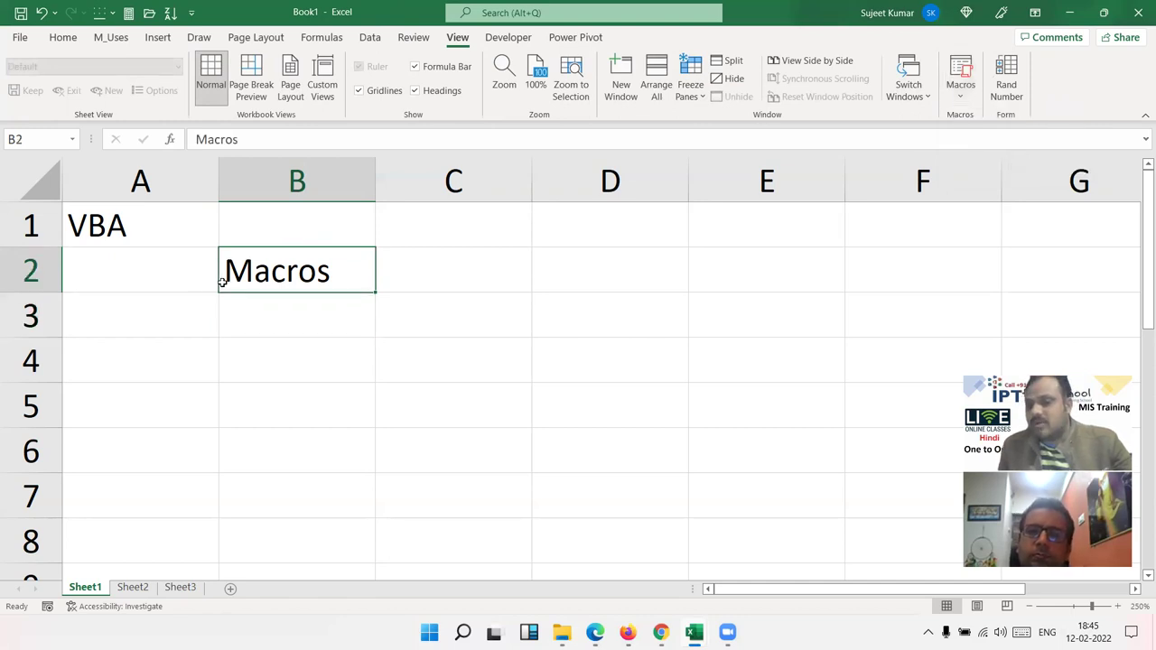
left_click(190, 241)
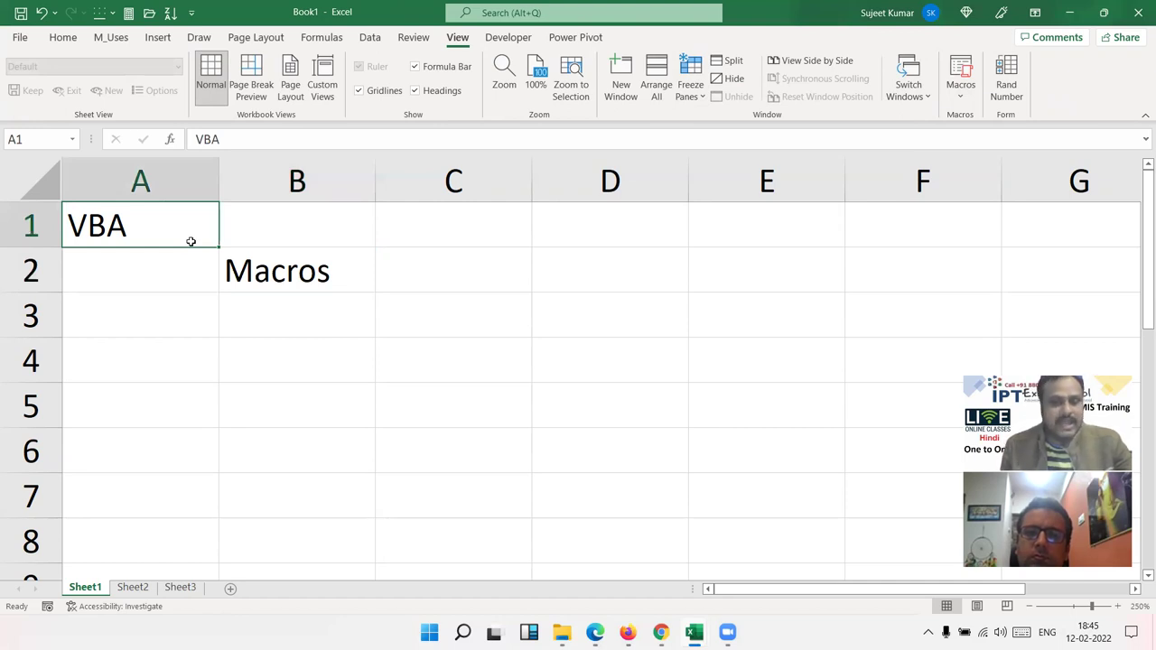
left_click(244, 263)
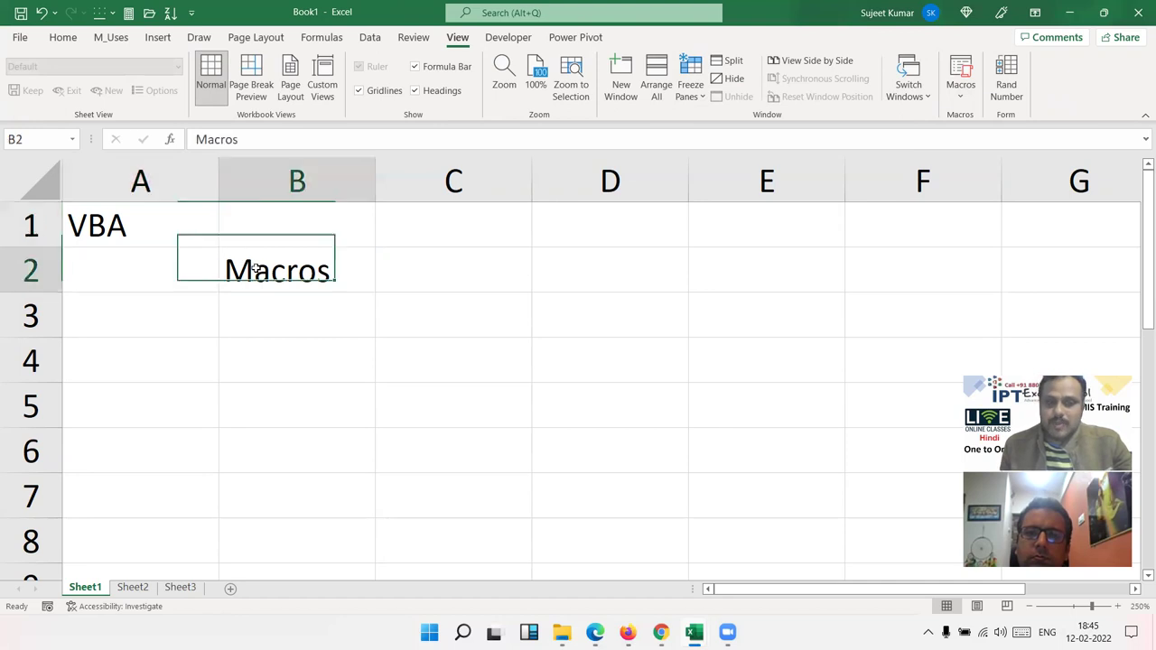
left_click(961, 90)
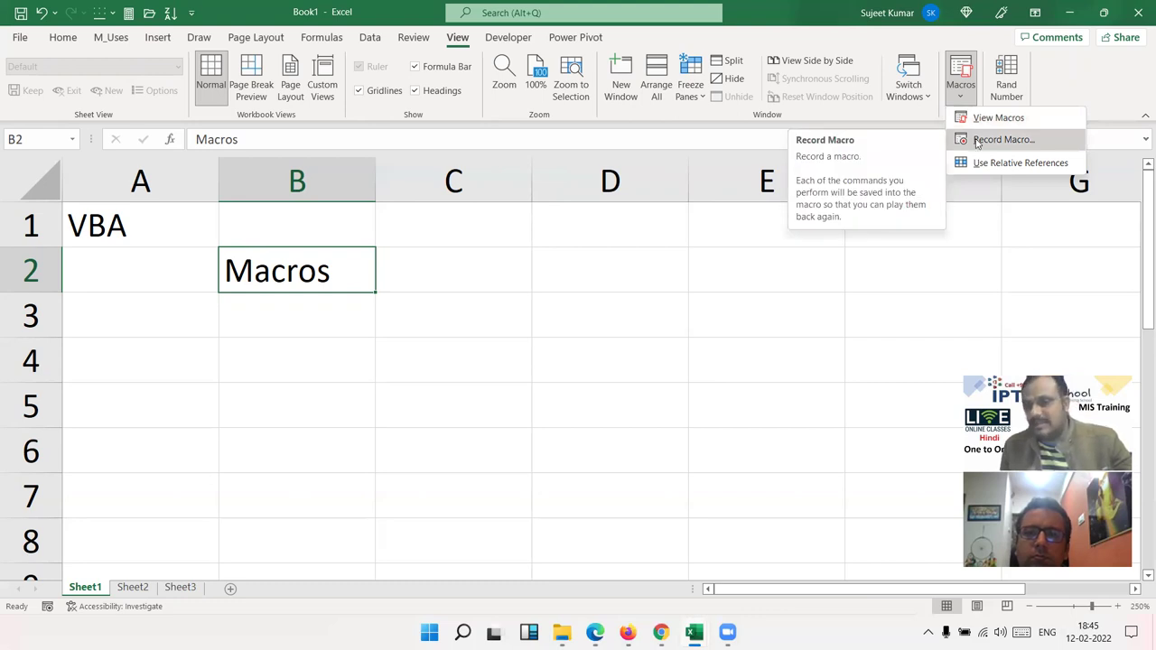
Step: Record a new macro that enters 50 in cell D1
left_click(976, 141)
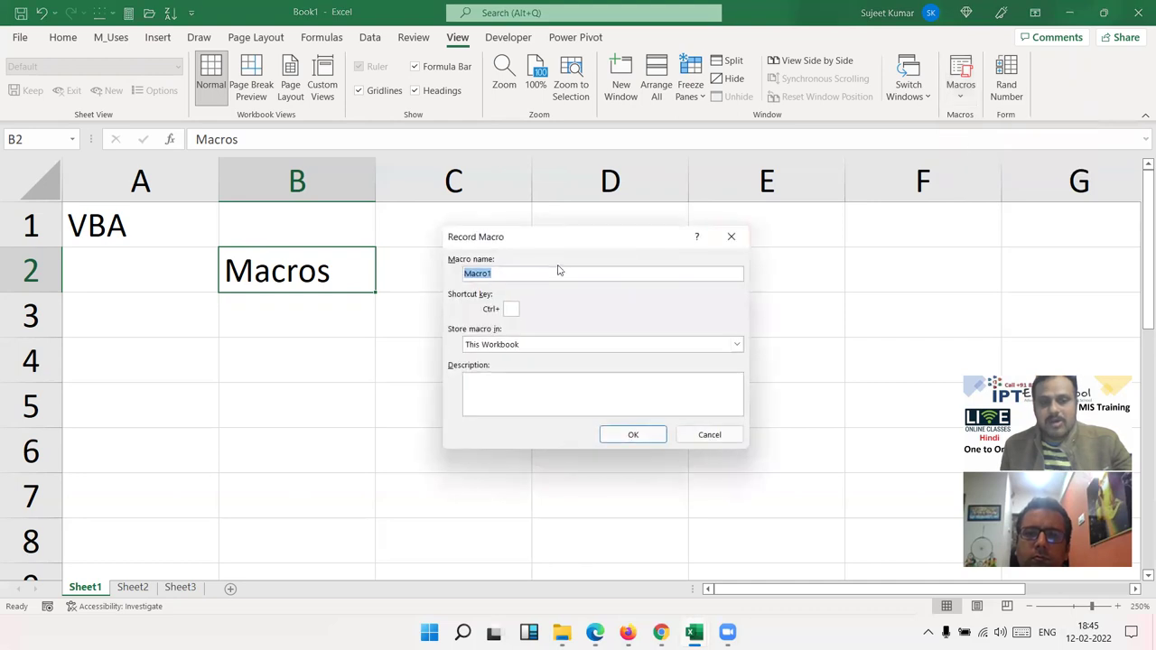
left_click(642, 441)
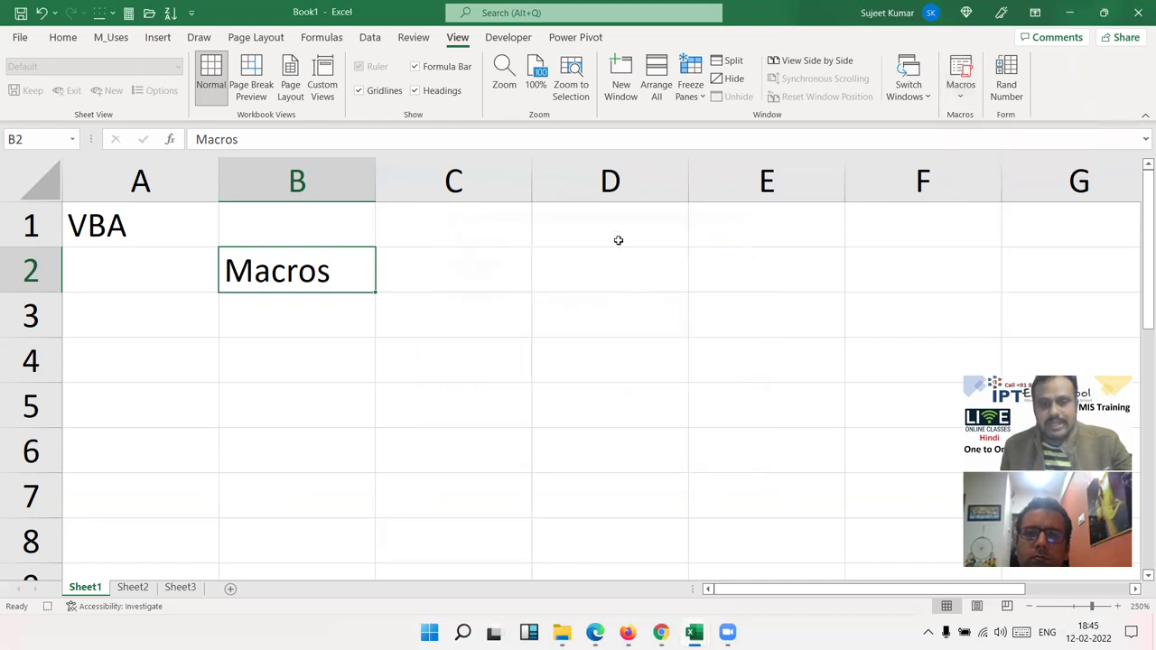
left_click(617, 240)
type("5")
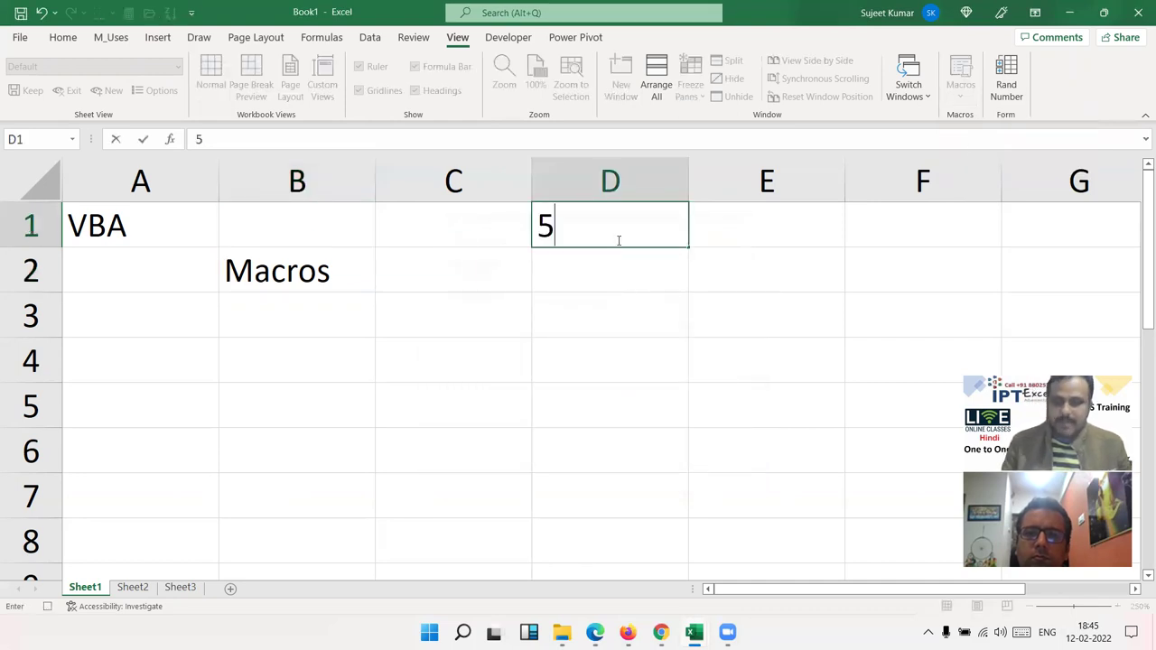
type("0")
key("Return")
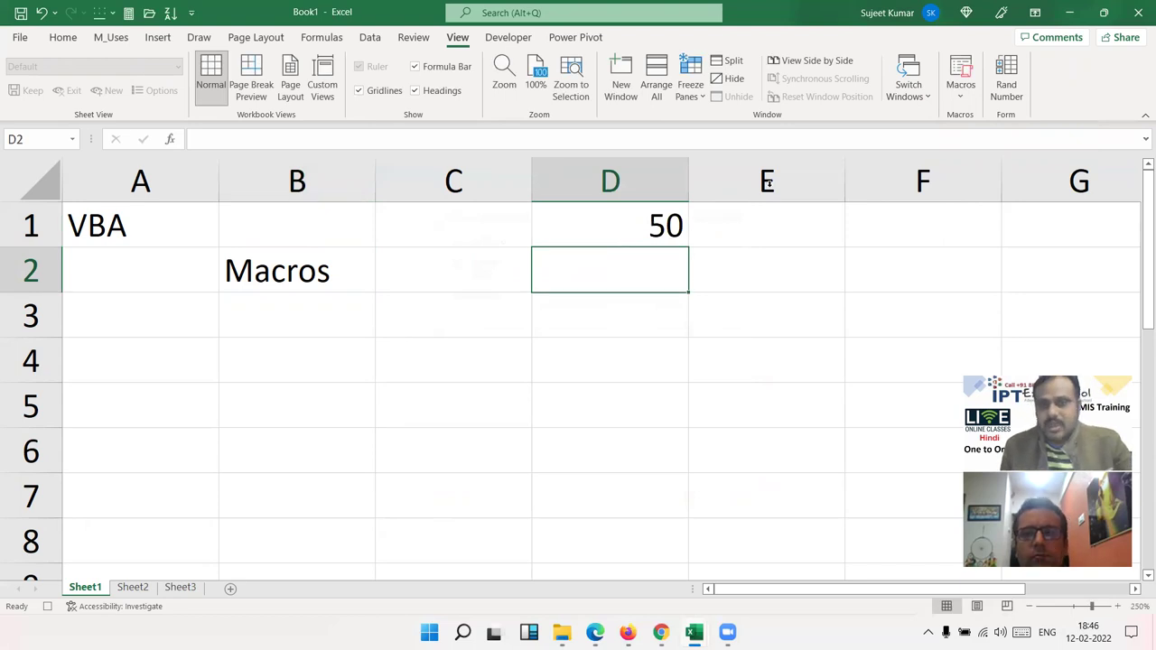
Step: Stop recording and open View Macros to see Macro1 listed
left_click(962, 90)
left_click(968, 138)
left_click(961, 91)
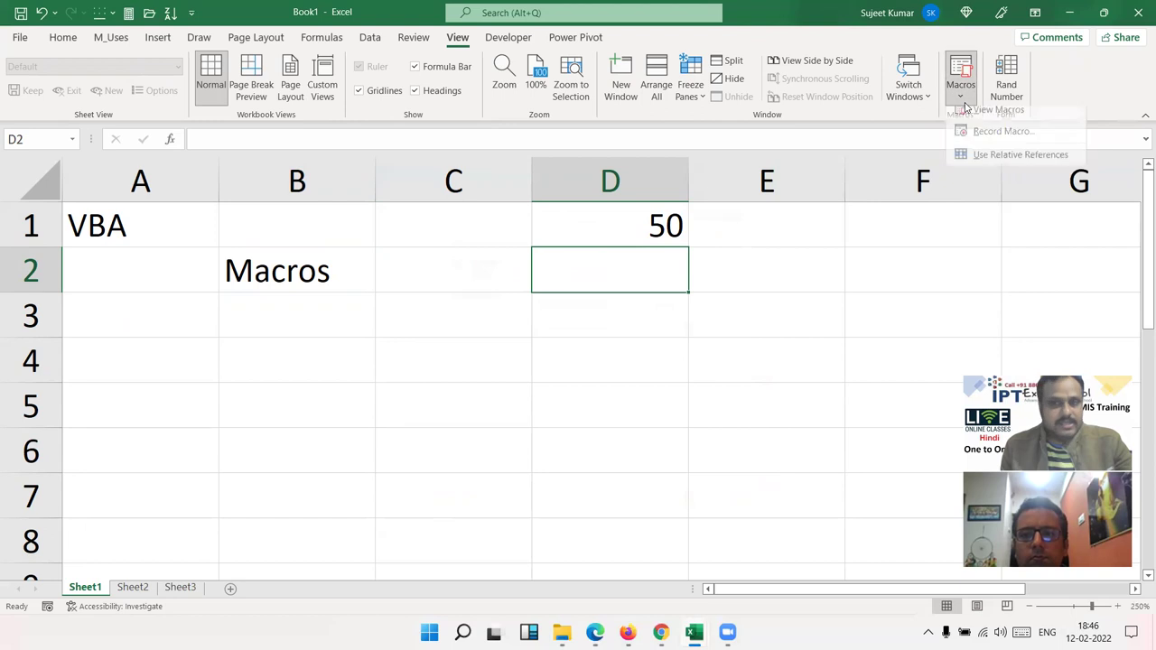
left_click(975, 115)
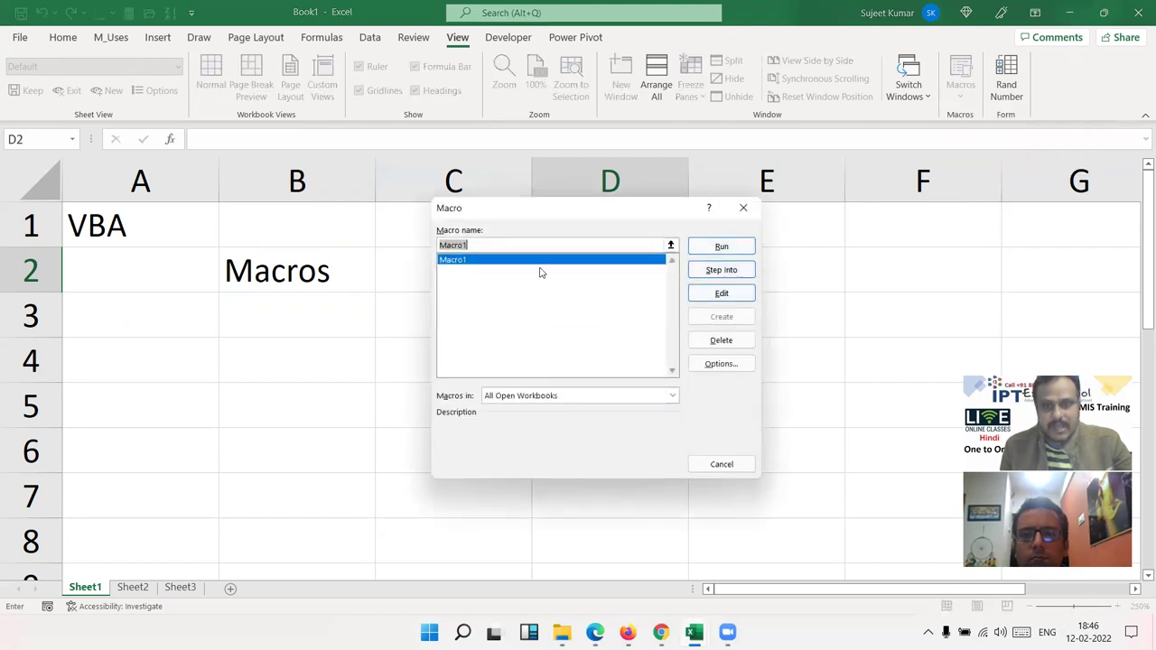
Step: Open Macro1 in the VBA editor, highlight its D1 = 50 code, then close the editor
left_click(715, 294)
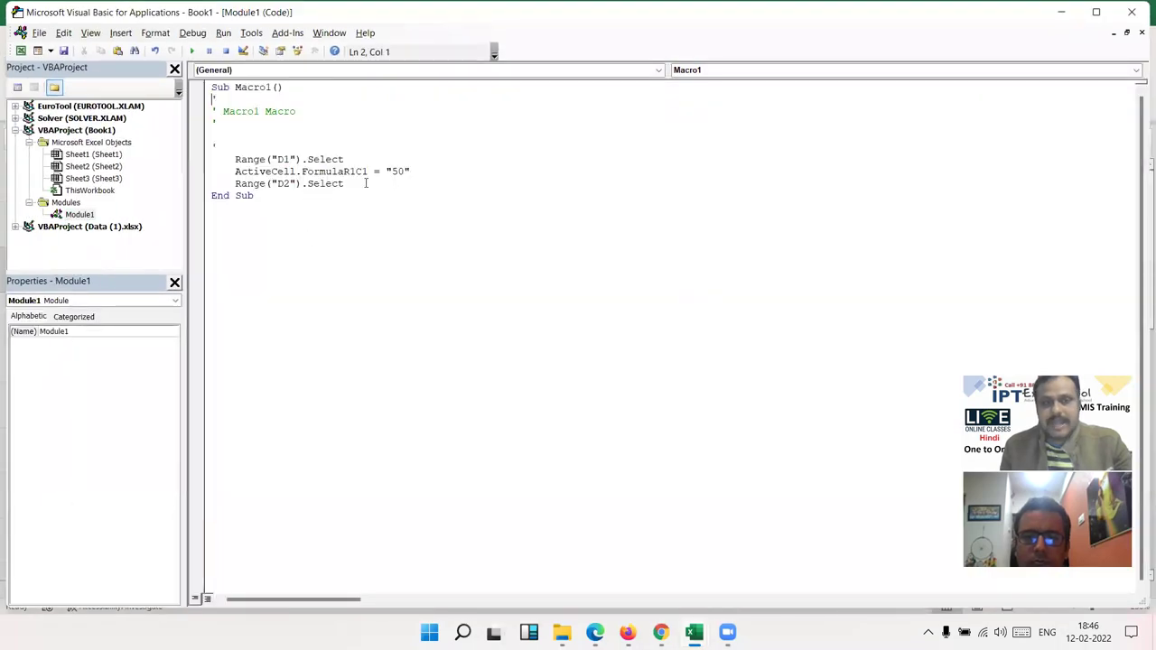
left_click_drag(357, 183, 263, 143)
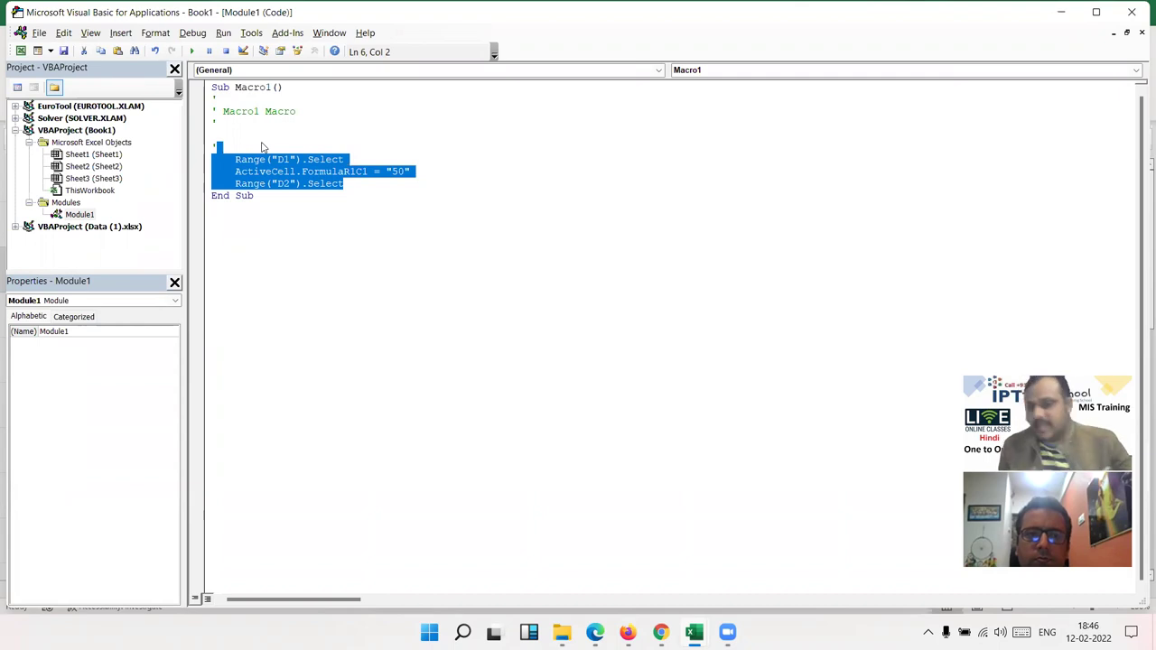
left_click(1131, 12)
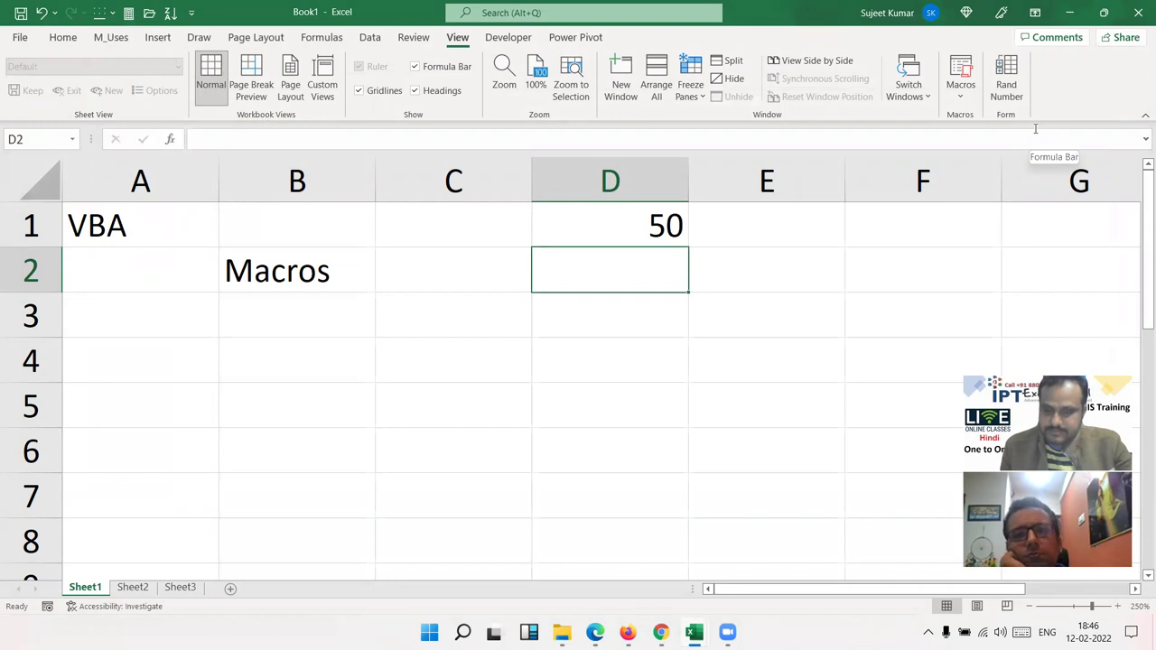
Step: Delete the 50 from D1 and move back to cell B2
key("Up")
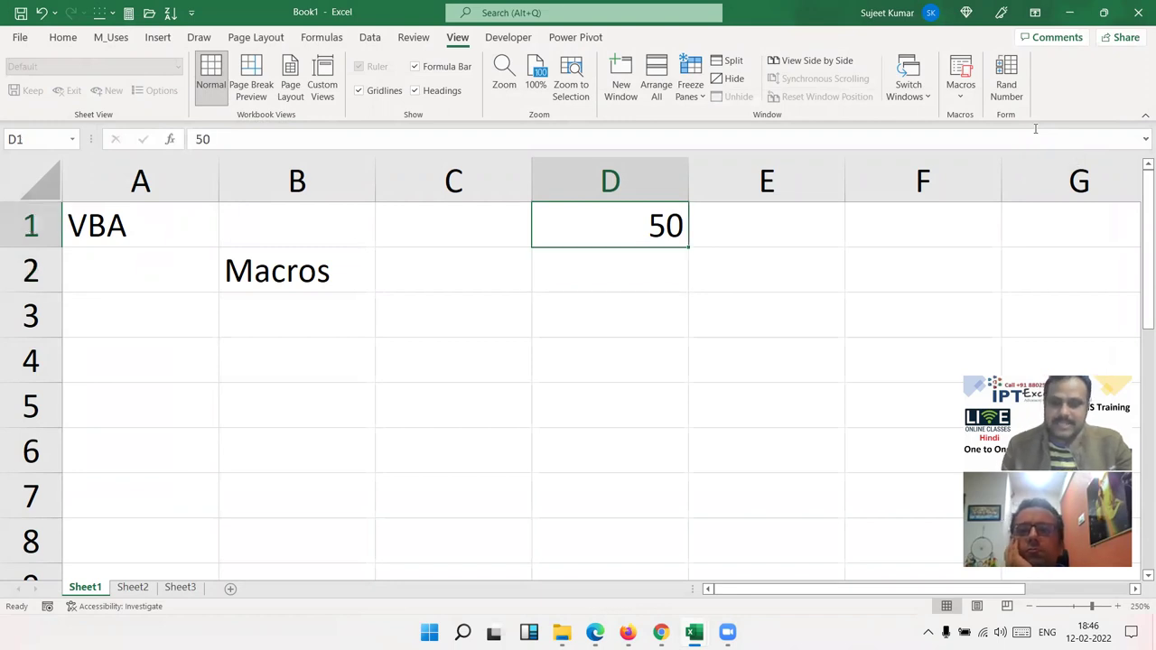
key("Delete")
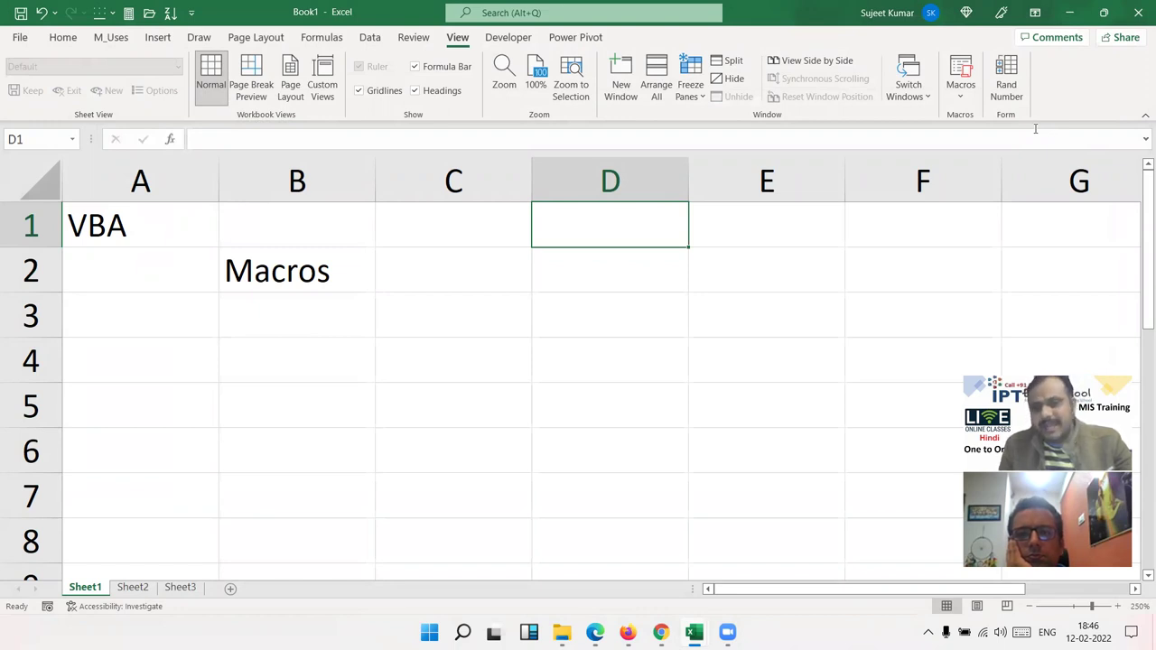
key("Down")
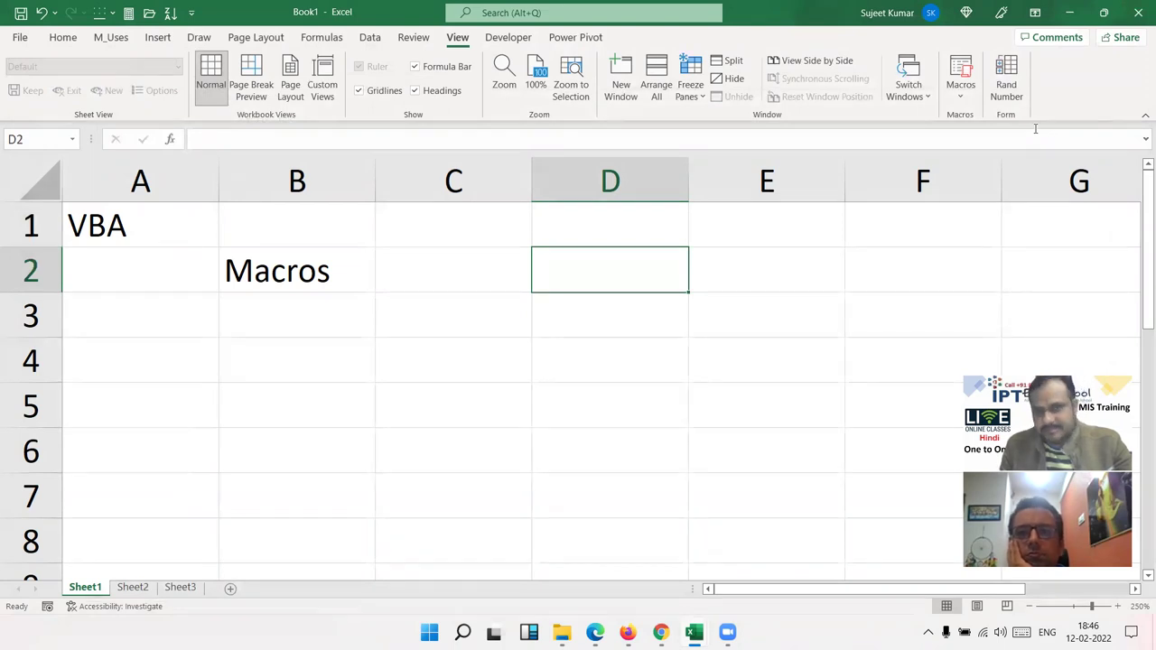
key("Left")
key("Left")
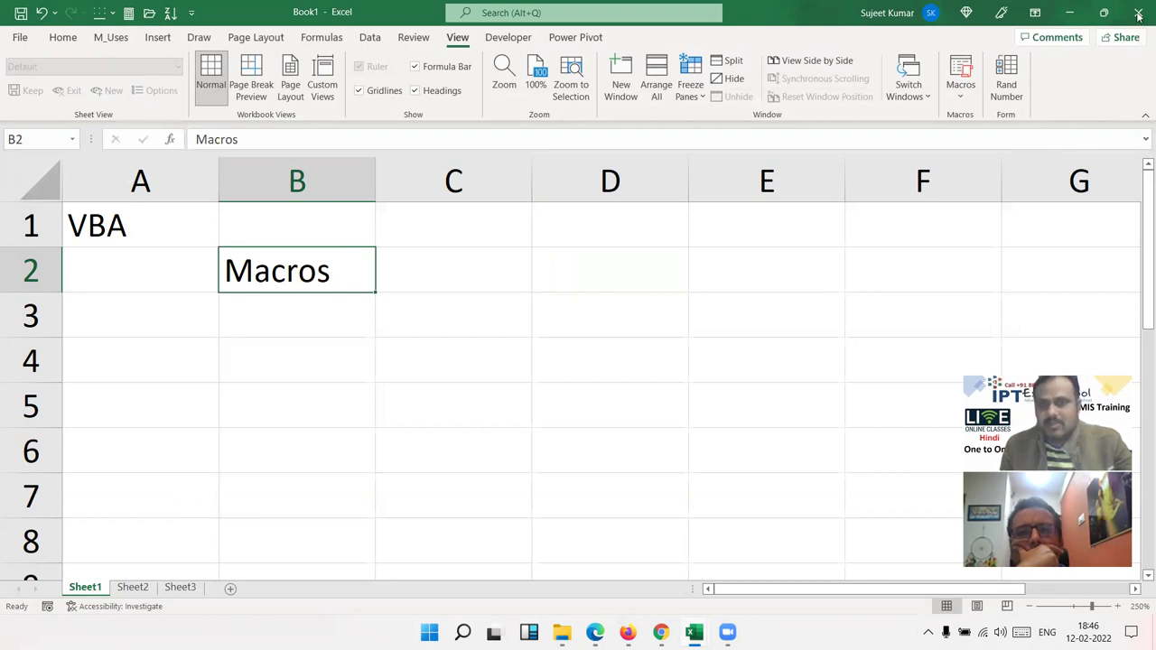
Step: Select D1 and F1, then open the View tab's Macros dropdown
left_click(660, 221)
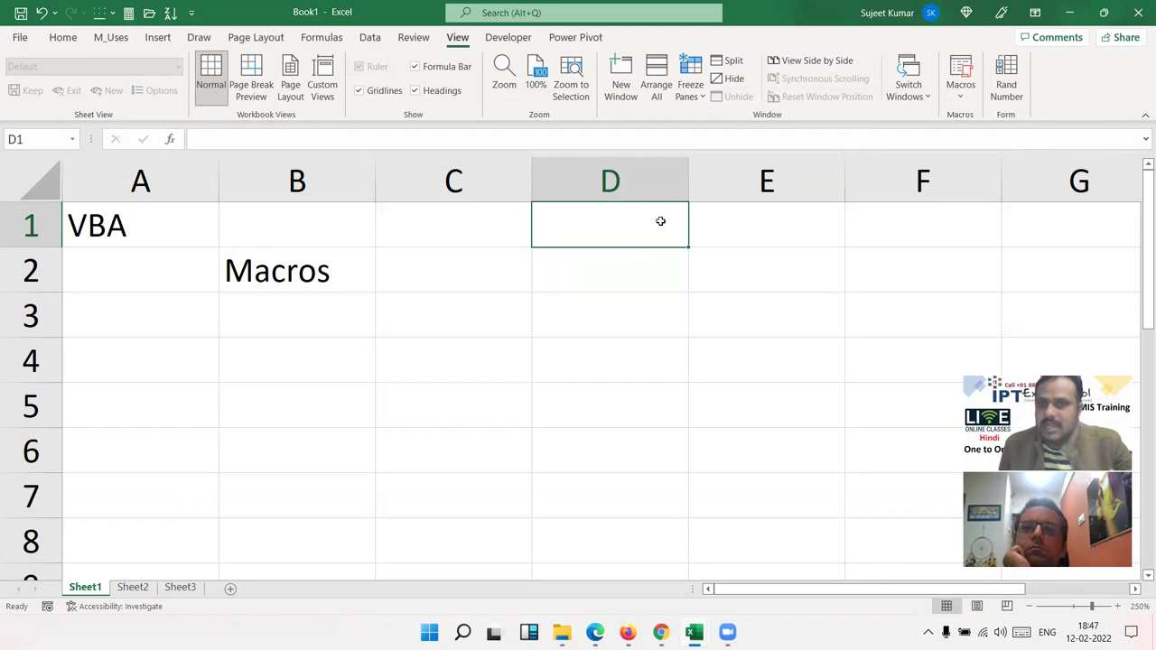
left_click(940, 222)
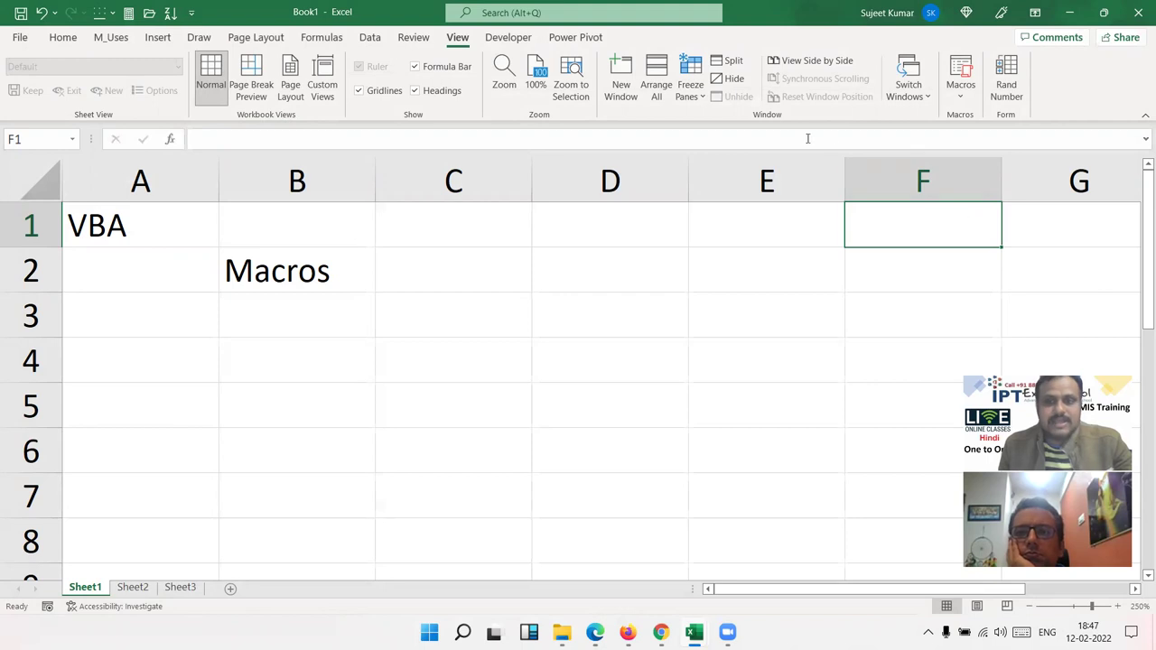
left_click(955, 95)
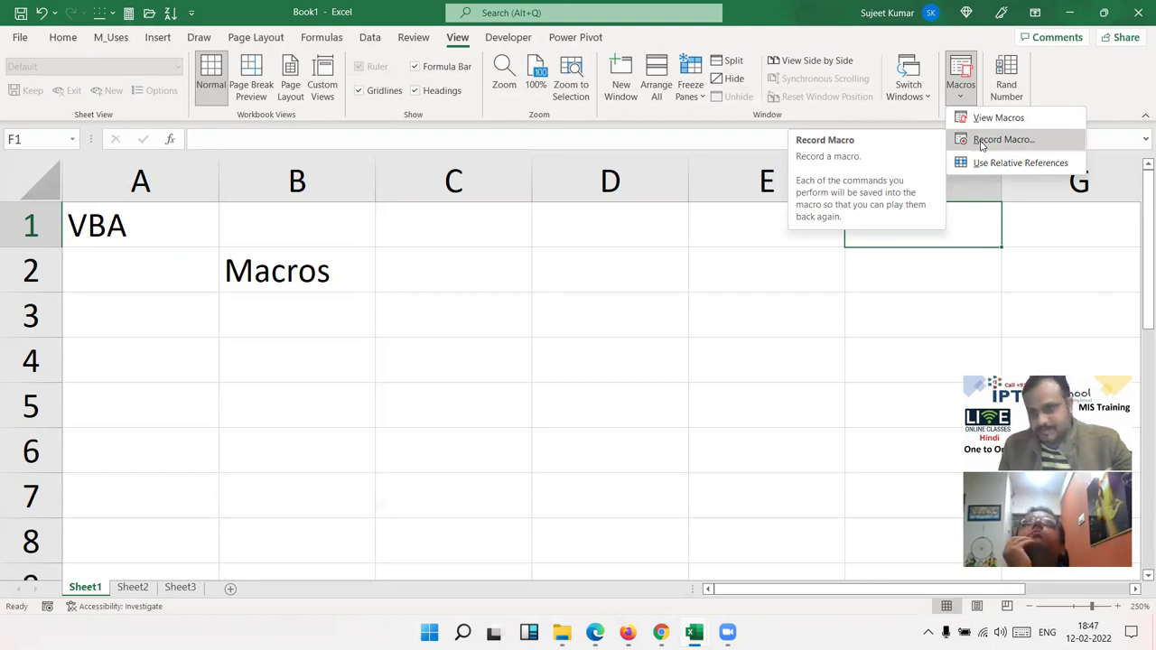
Step: Close the dropdown, select B2, and open the Macro dialog from the Developer tab
left_click(435, 352)
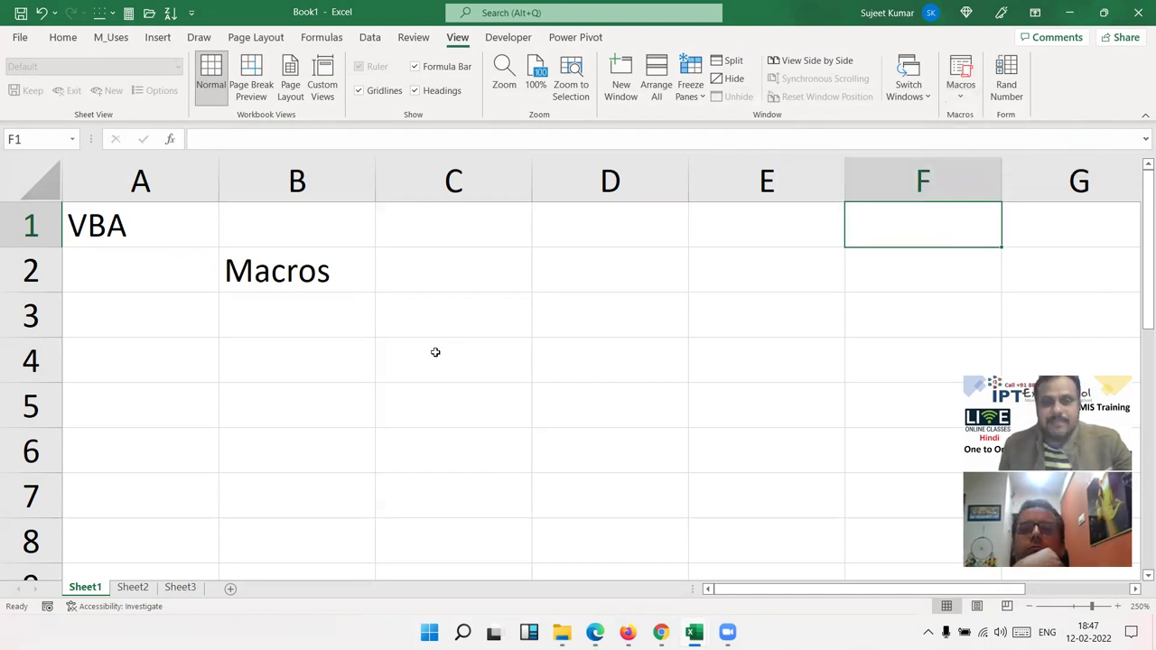
left_click(62, 39)
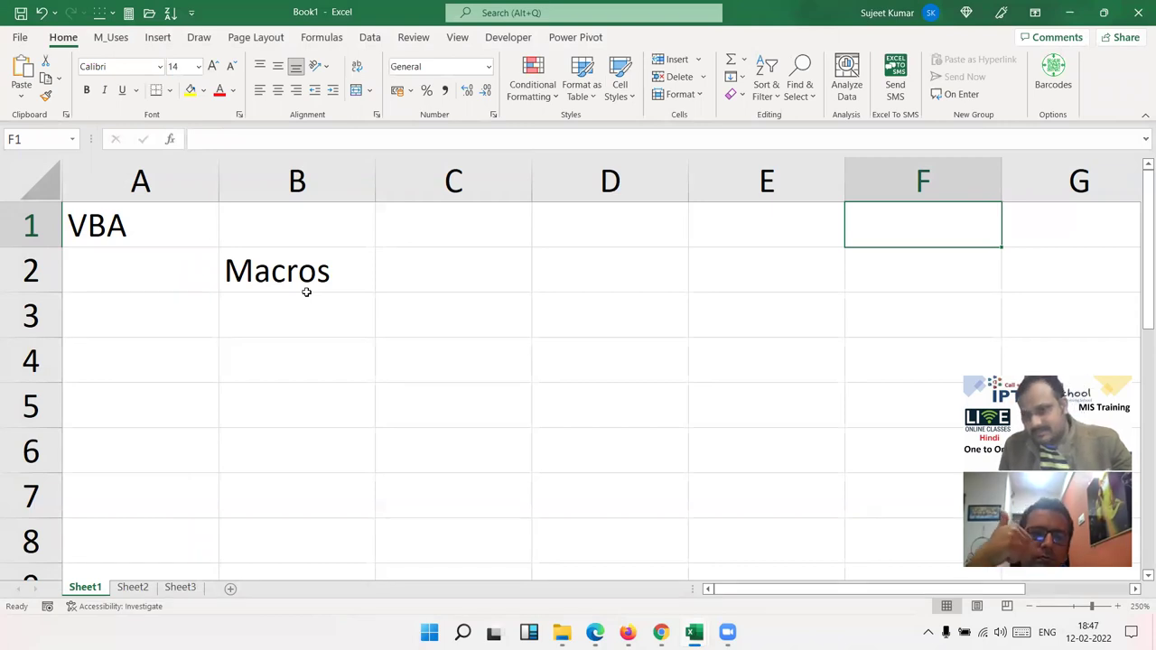
left_click(306, 287)
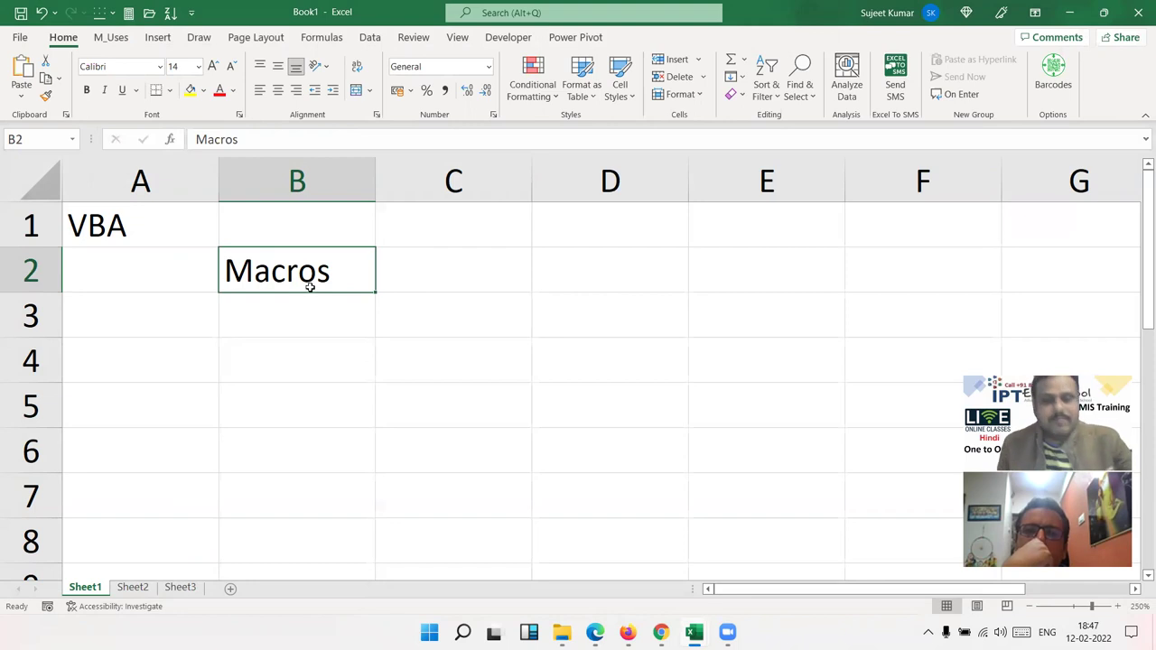
left_click(370, 37)
left_click(508, 37)
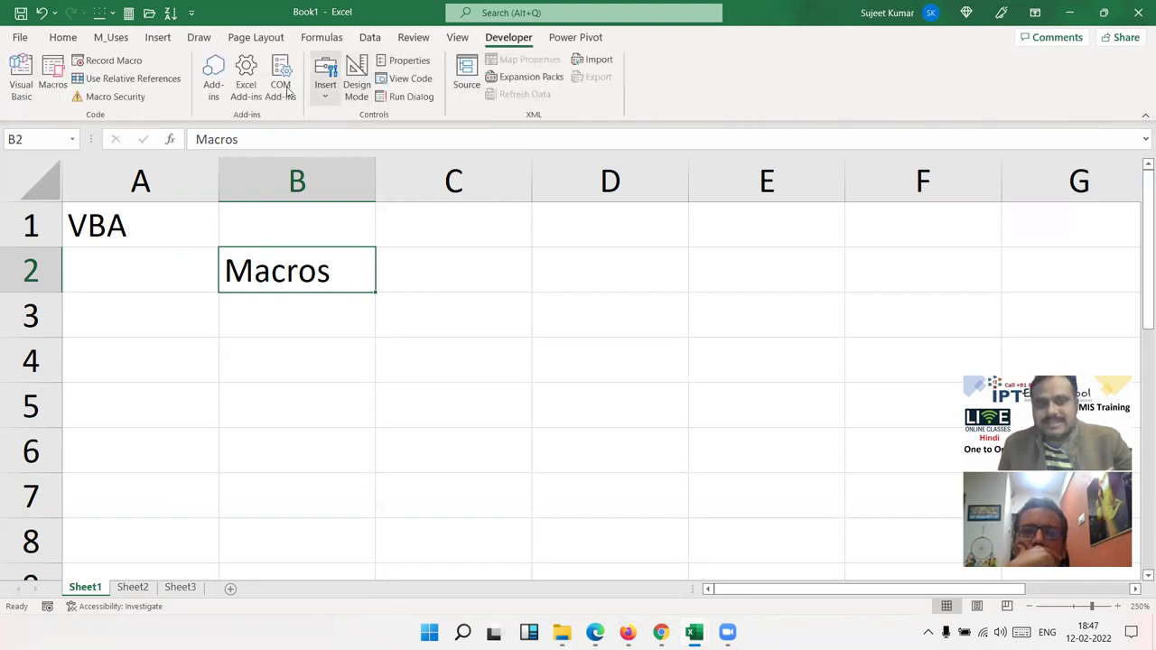
left_click(45, 90)
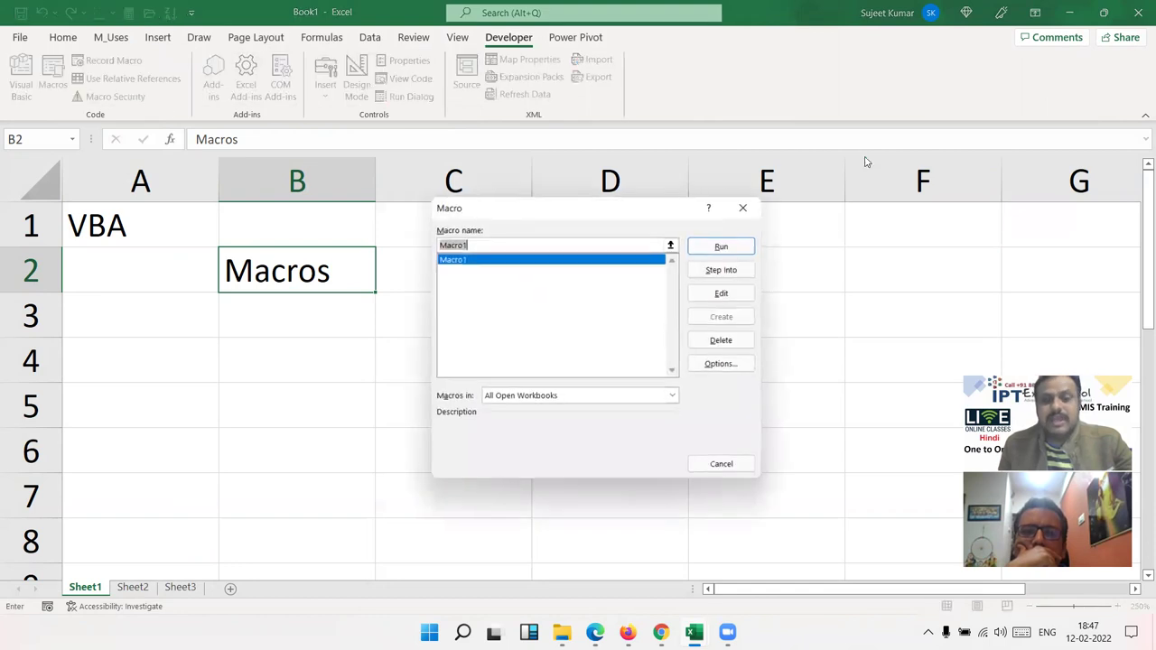
Step: Open Macro1's code and add sub rr() with Range("D1").Value = 50 beneath it
left_click(736, 293)
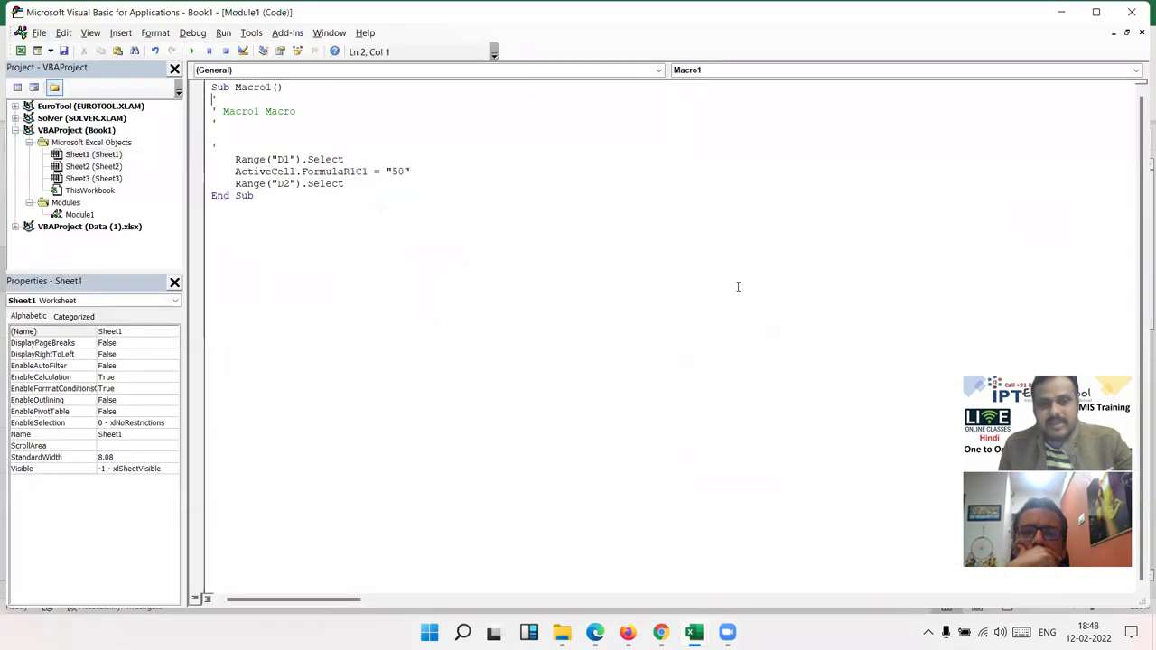
left_click(322, 242)
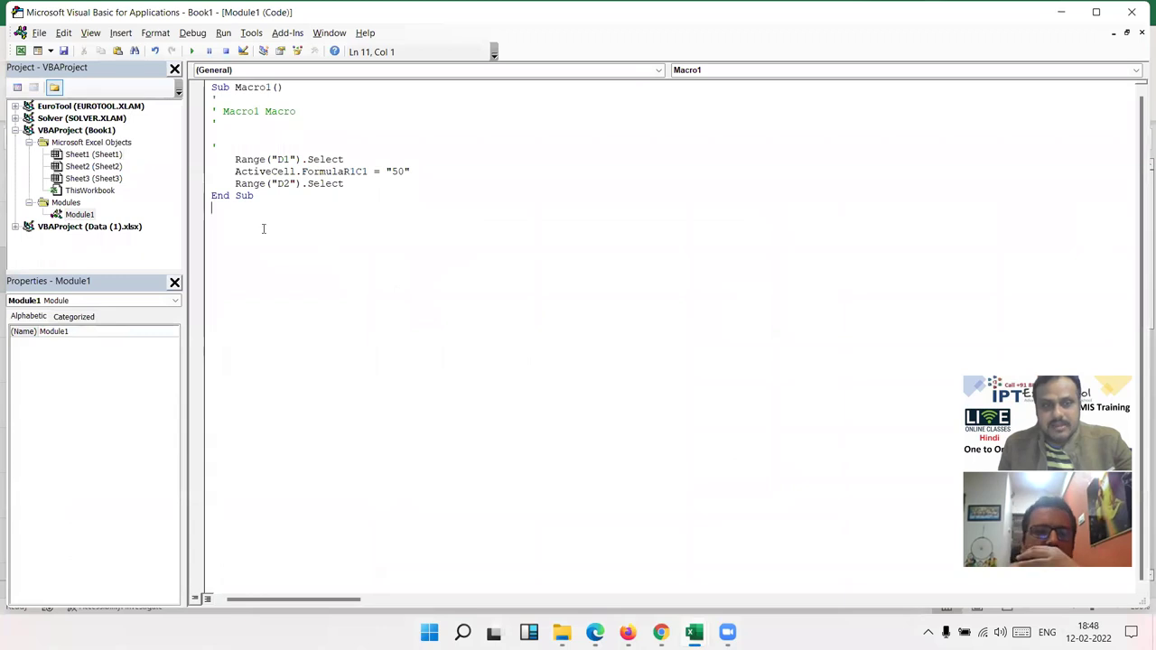
key("Return")
key("Return")
type("s")
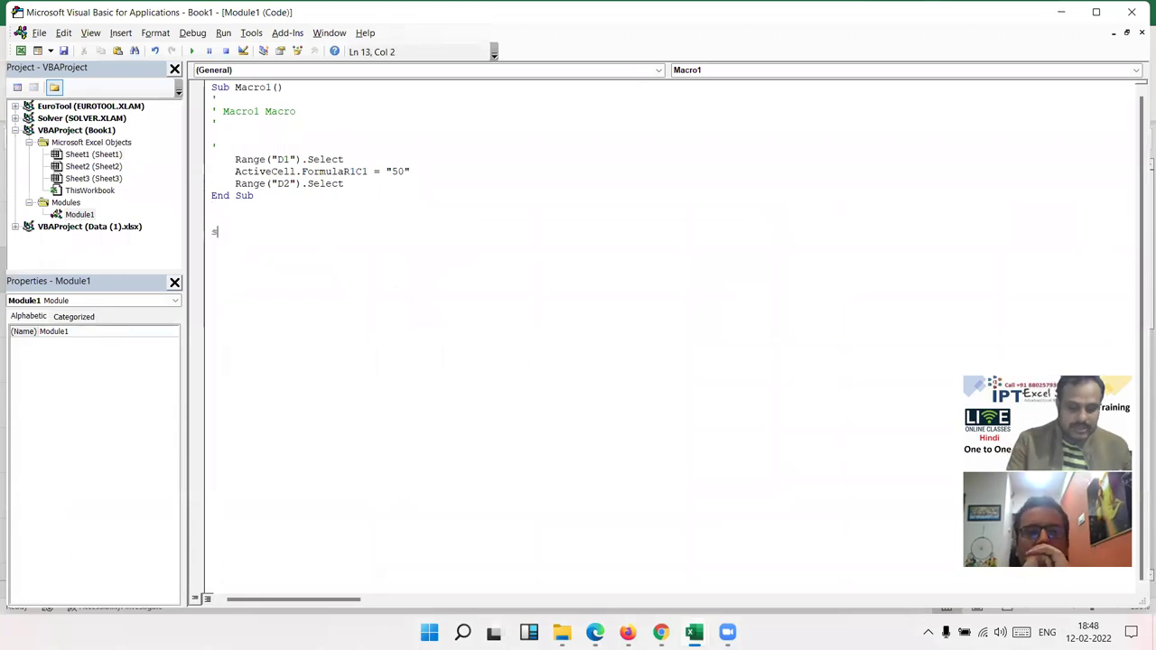
type("ub r")
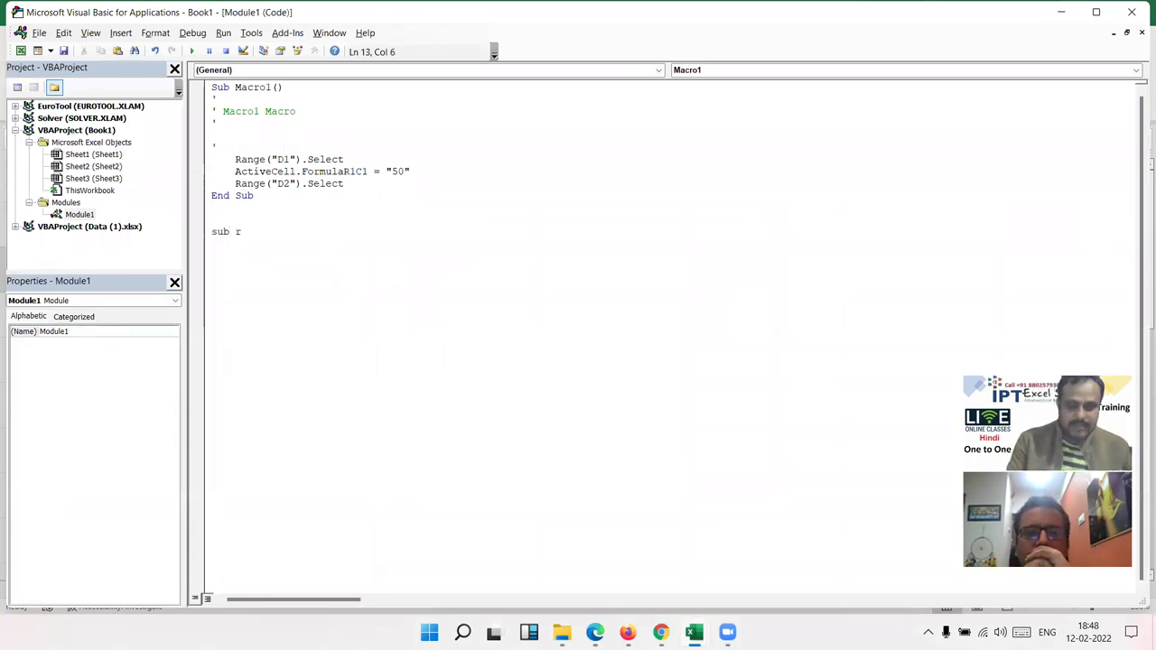
type("r()")
key("Return")
key("Return")
type("range")
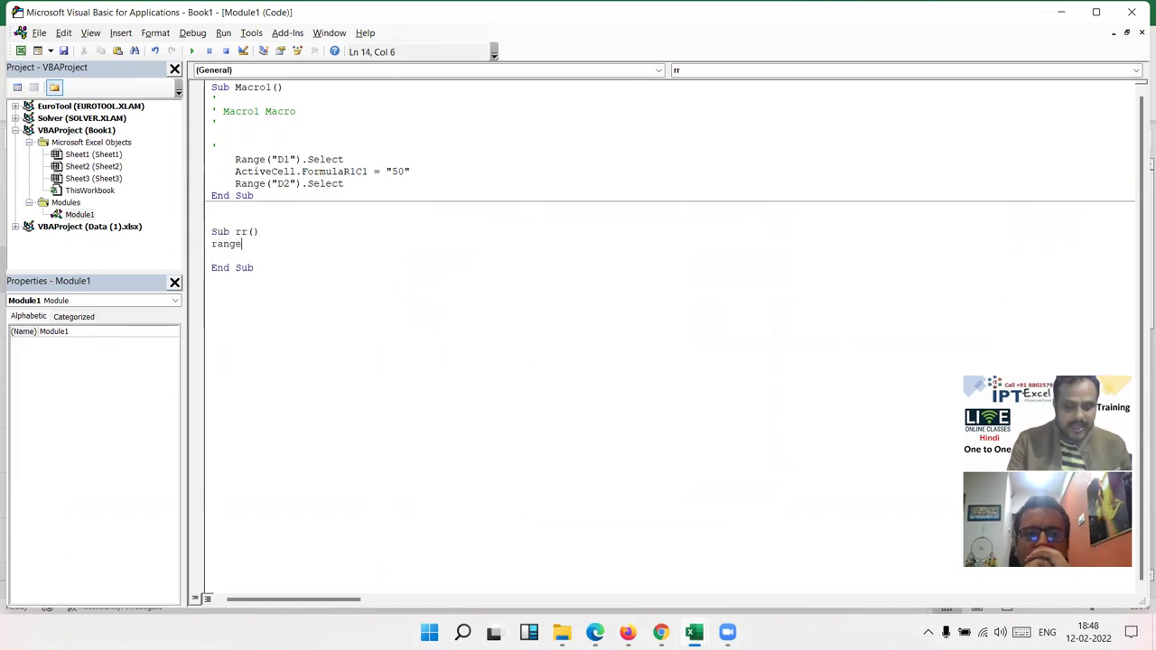
type("(\"D1\")")
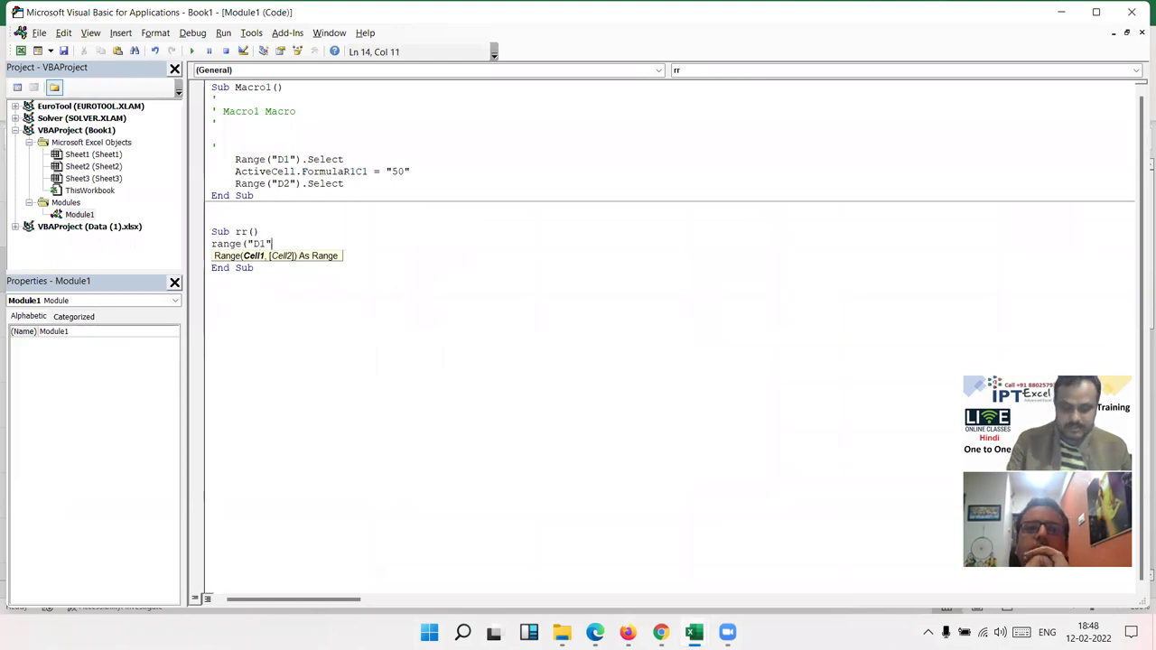
type(".va")
key("Tab")
type("= ")
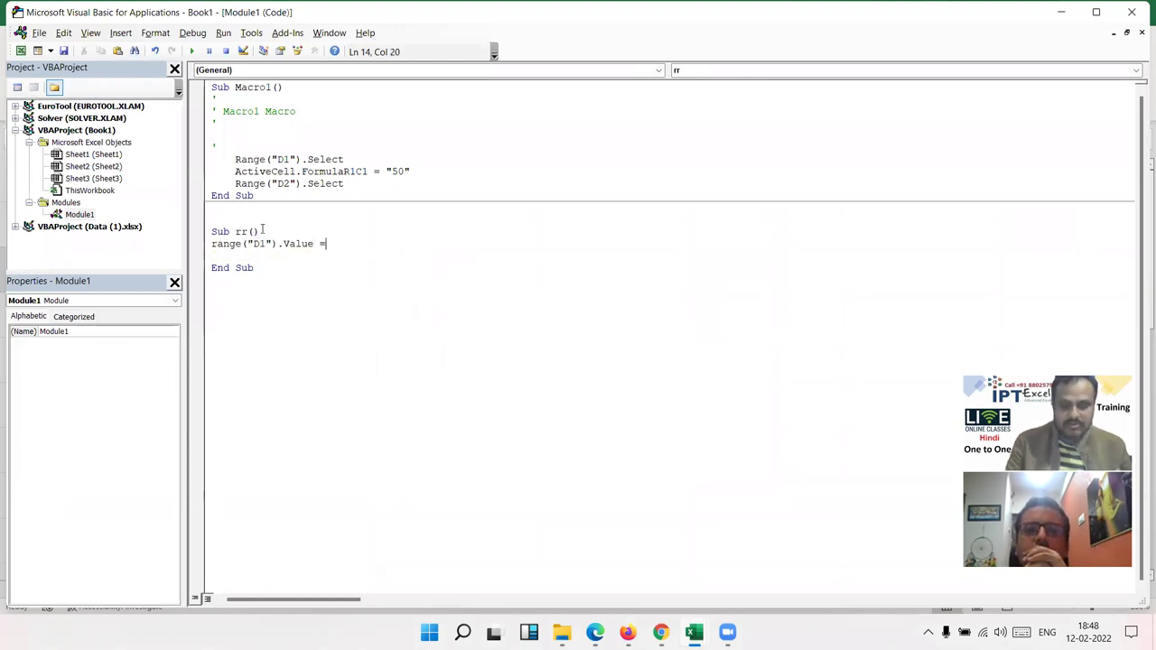
type("50")
key("Return")
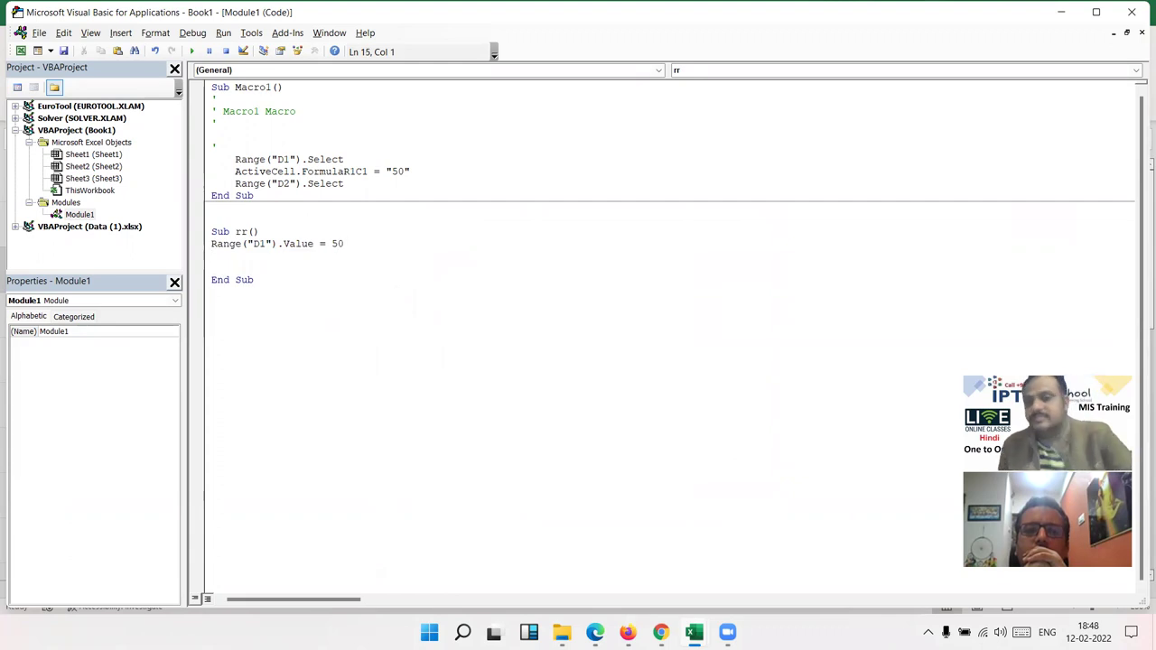
left_click_drag(256, 196, 330, 147)
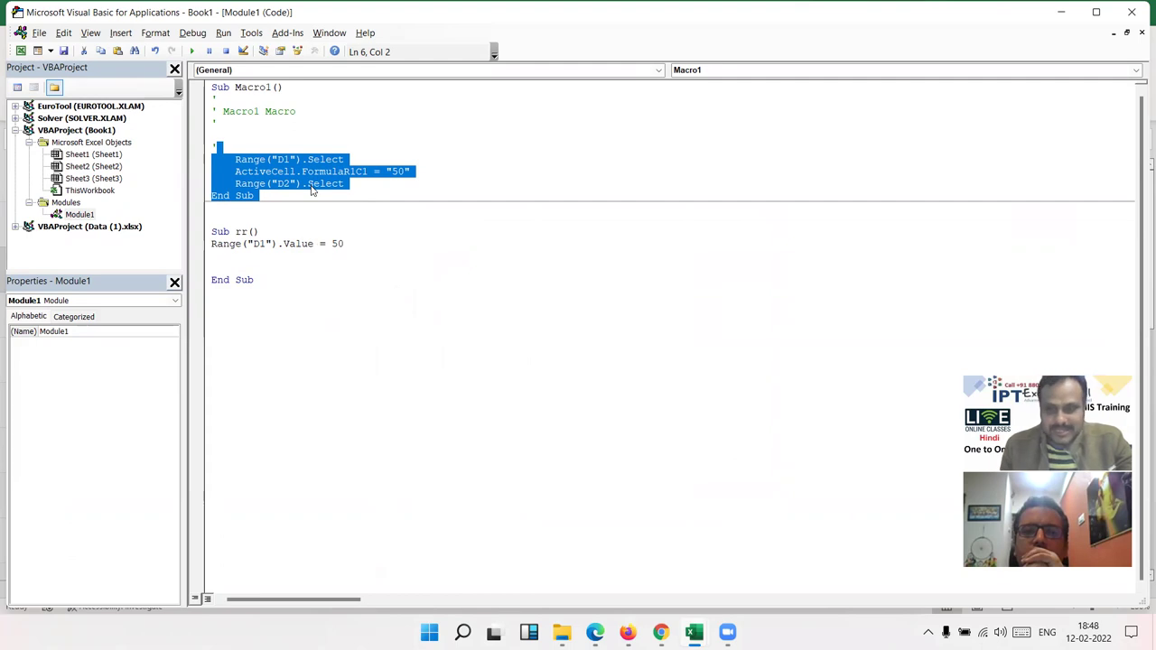
Step: Compare Macro1's recorded lines with the Value assignment in Sub rr, then minimize the editor
left_click(322, 250)
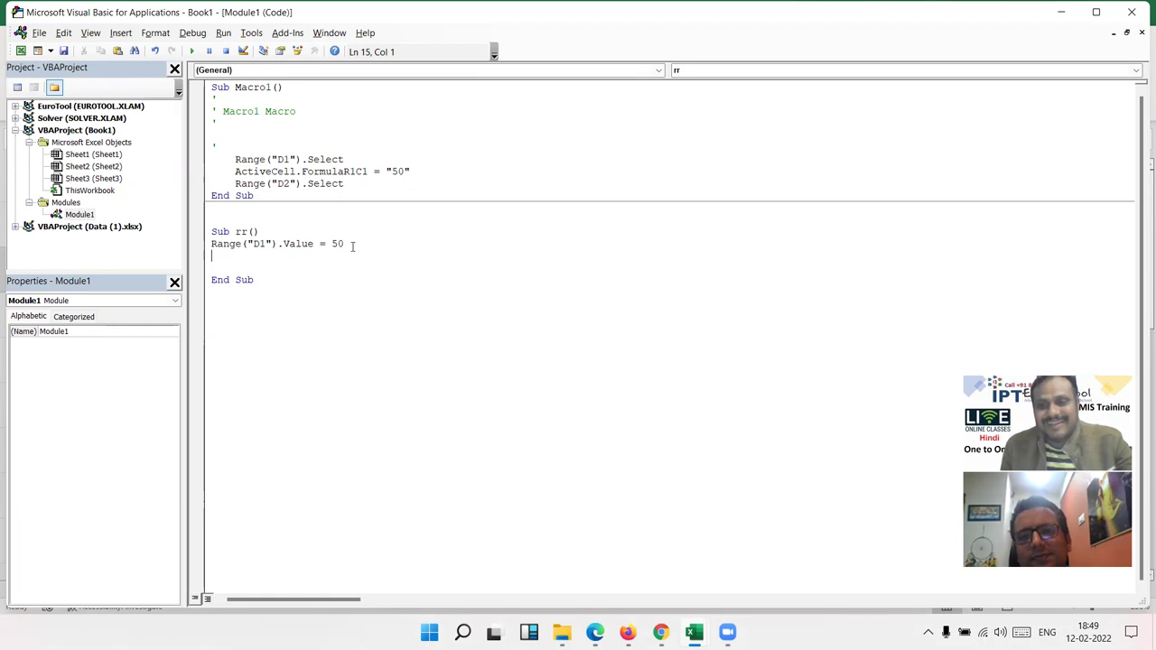
left_click(318, 244)
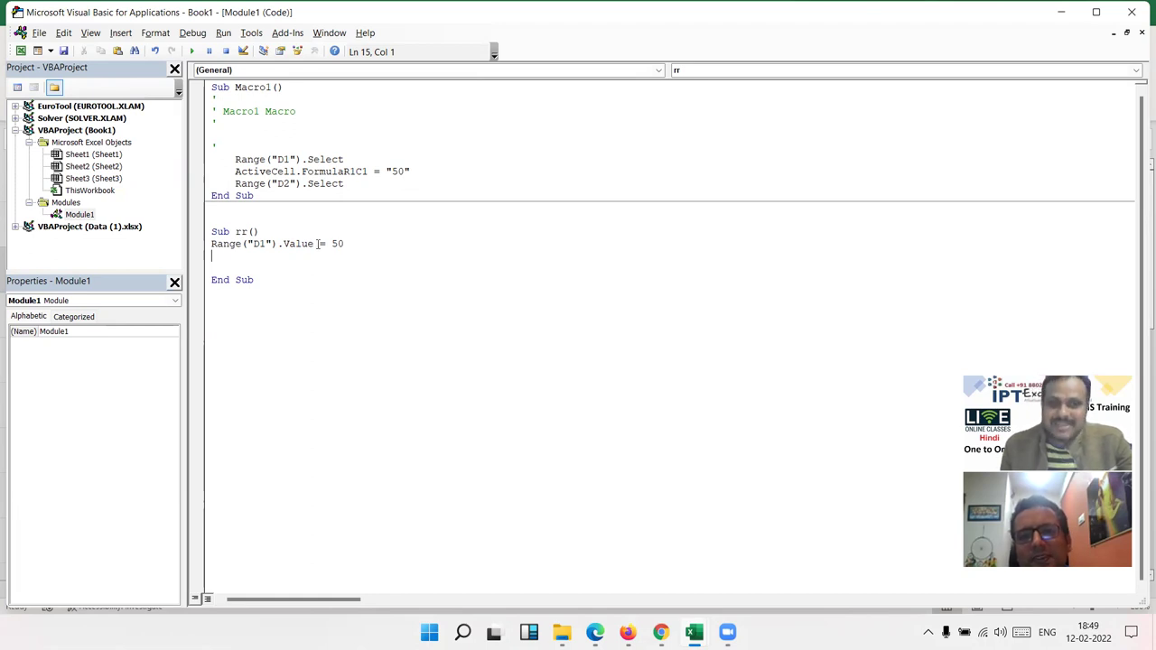
left_click_drag(352, 180, 307, 149)
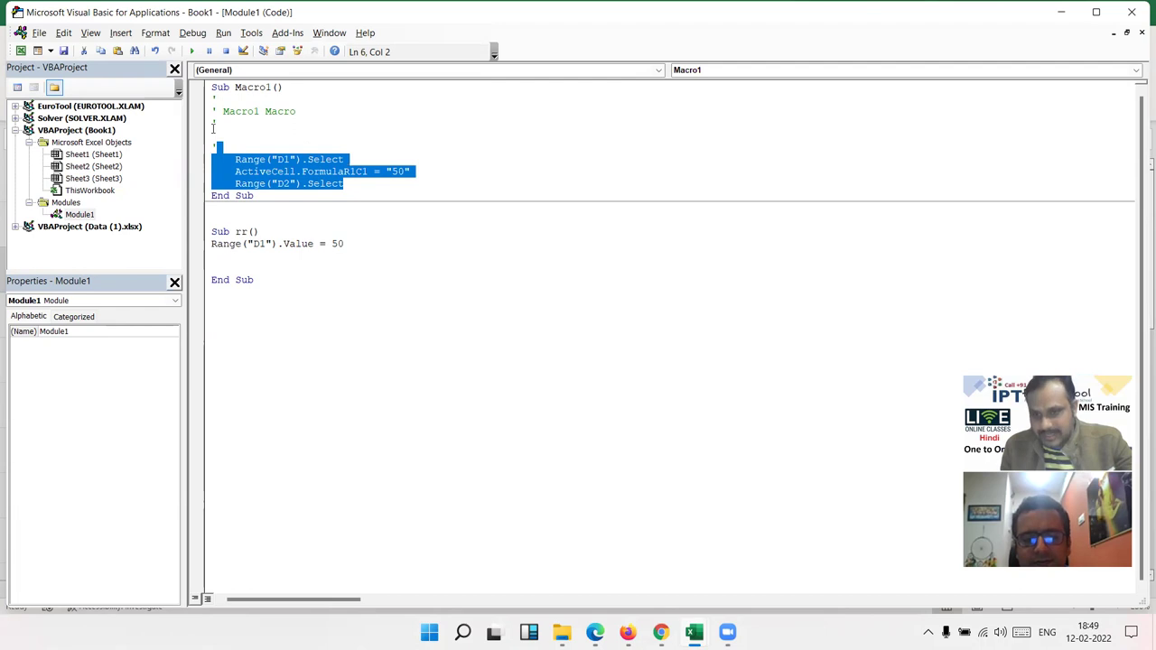
double_click(305, 244)
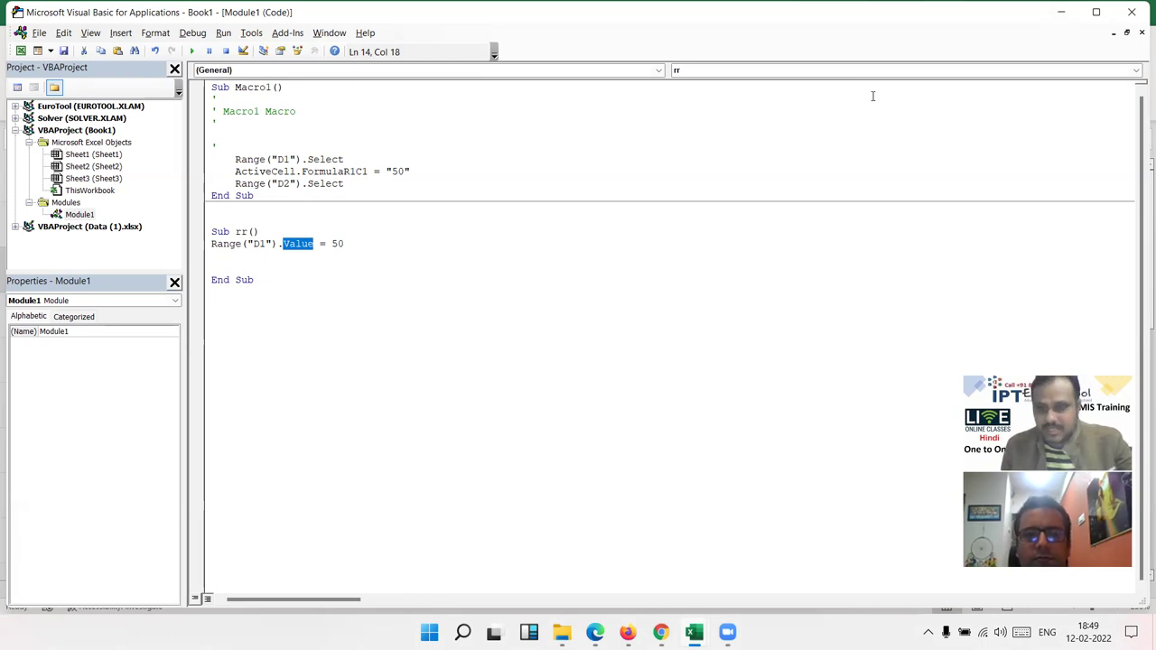
left_click(1059, 13)
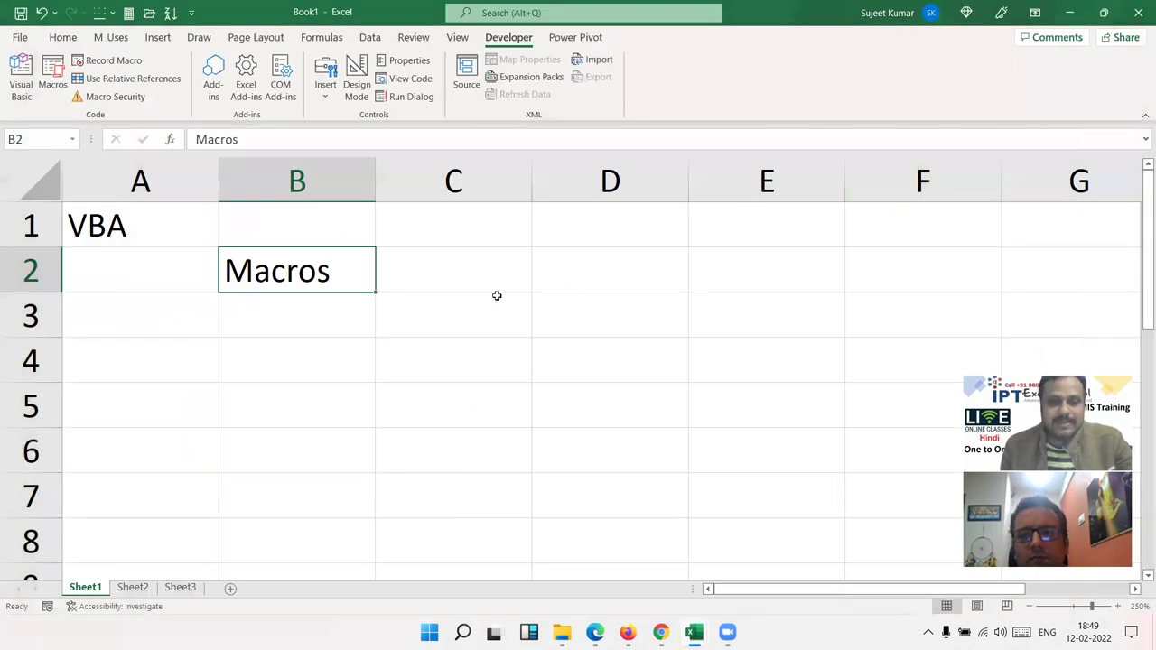
left_click(360, 332)
left_click(327, 284)
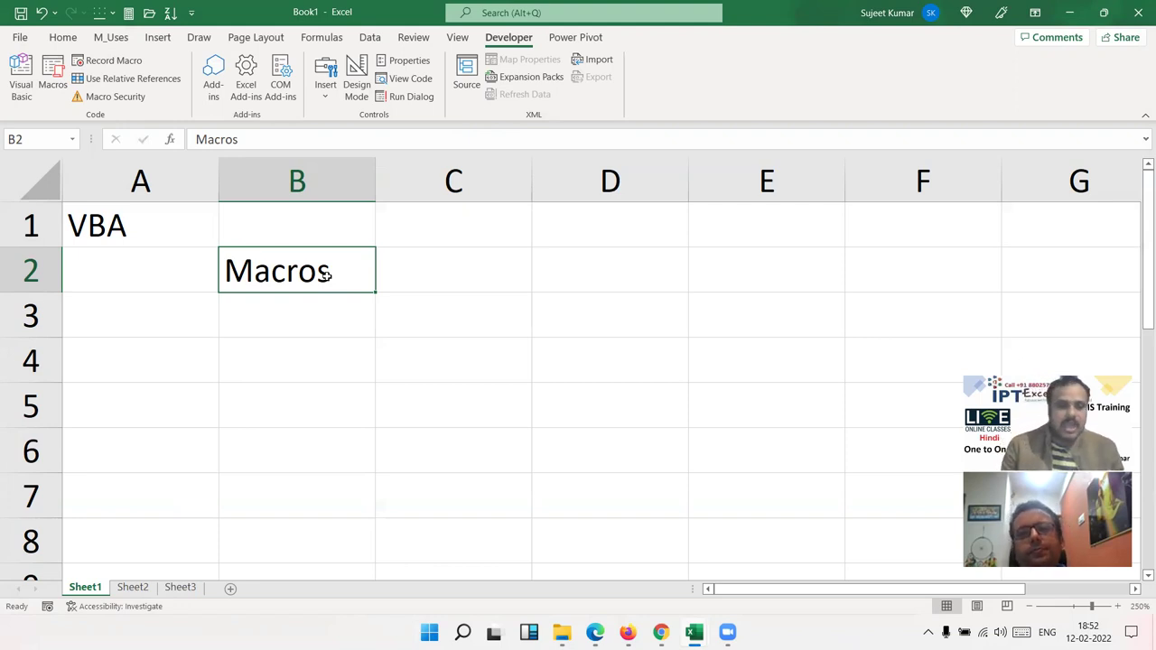
Step: Enter the word 'Function' in cell B5
key("Down")
key("Down")
key("Down")
key("Down")
key("Up")
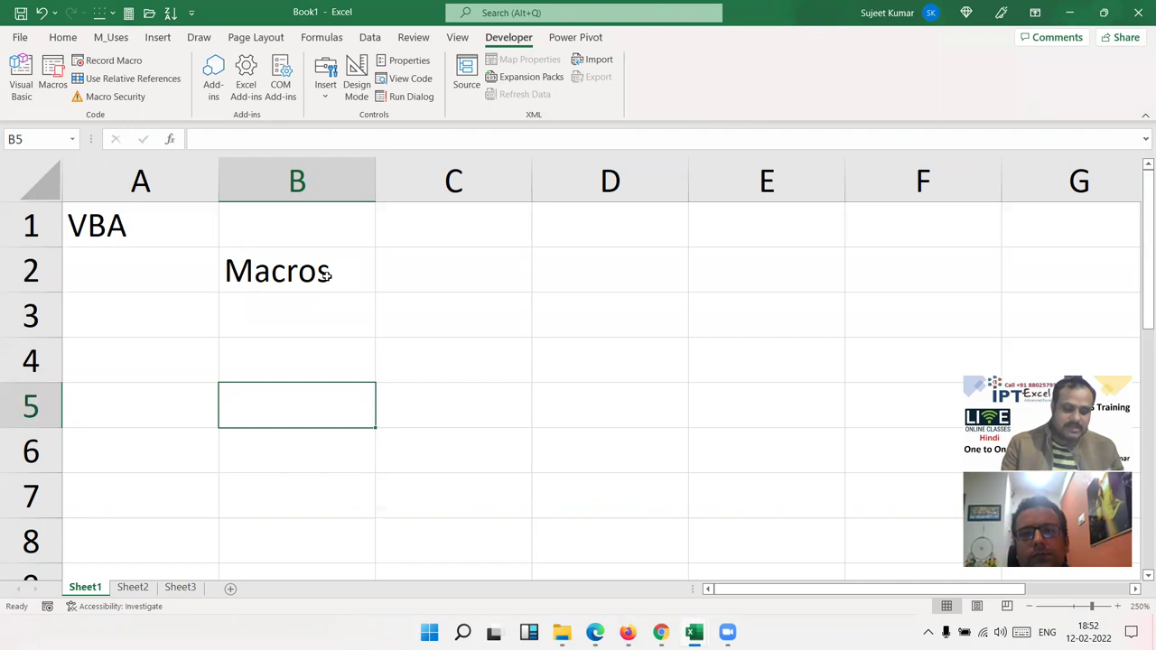
type("Function")
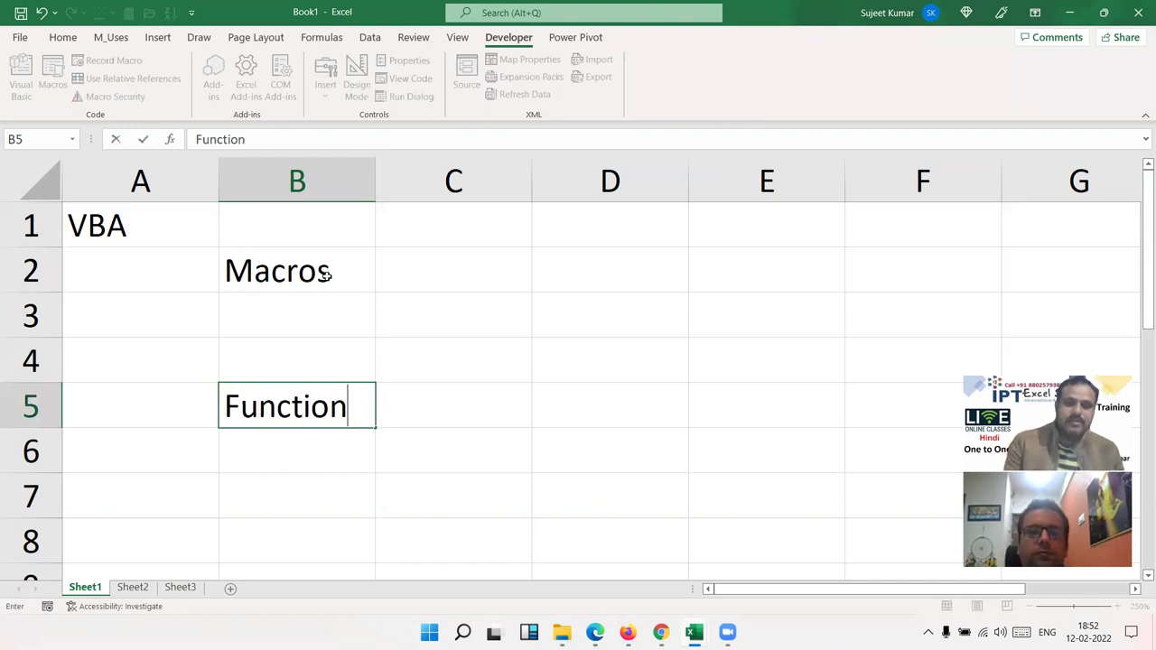
key("Right")
key("Right")
Step: Start a =vl formula in D4, cancel it, and show the Formulas function library
key("Up")
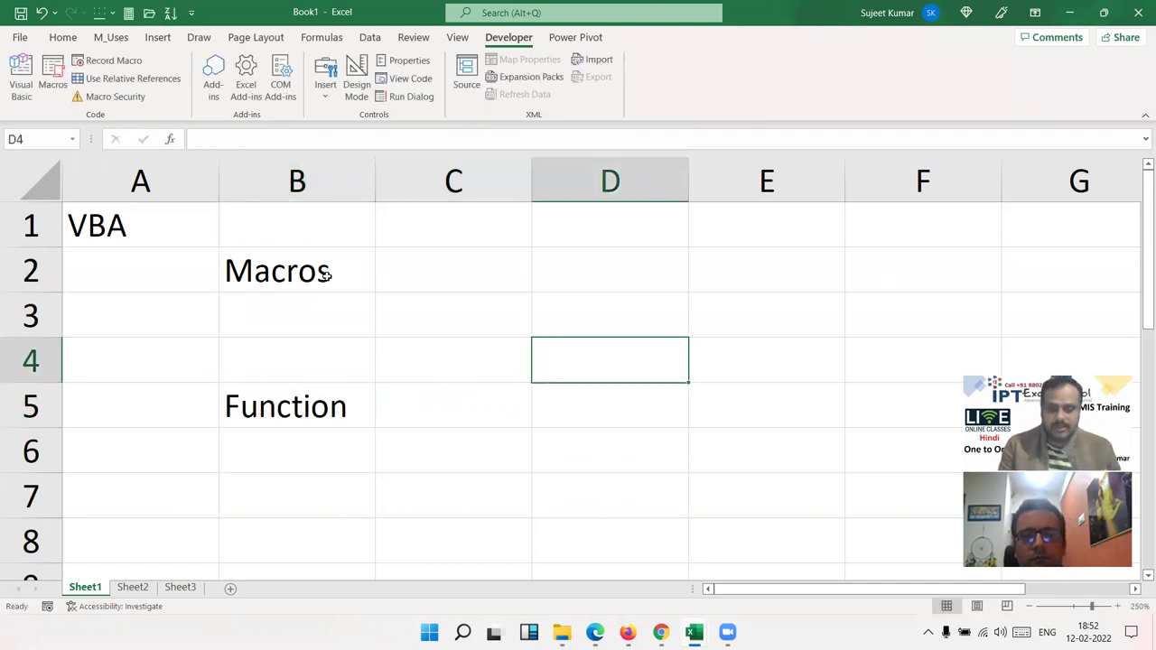
type("=vl")
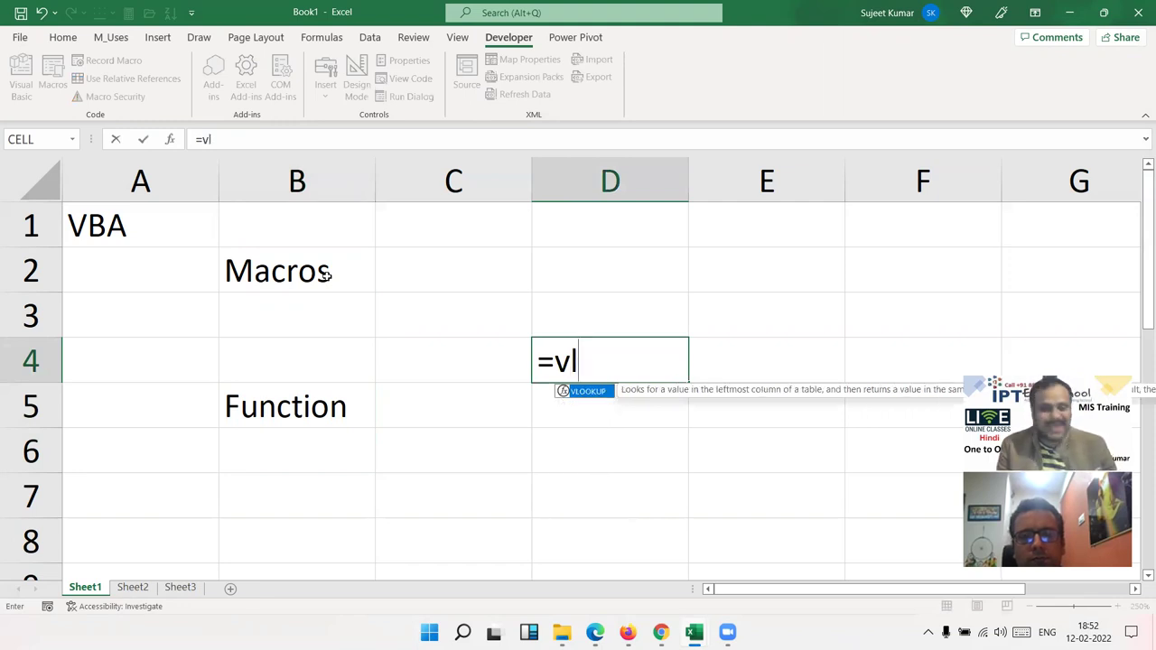
key("Escape")
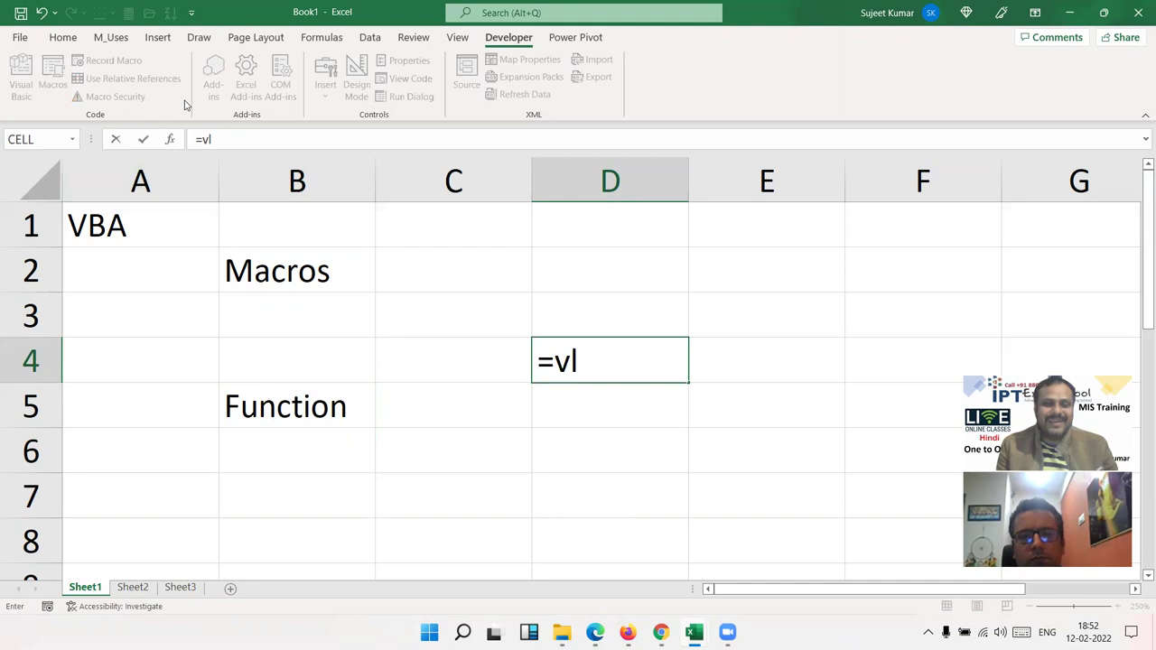
key("Escape")
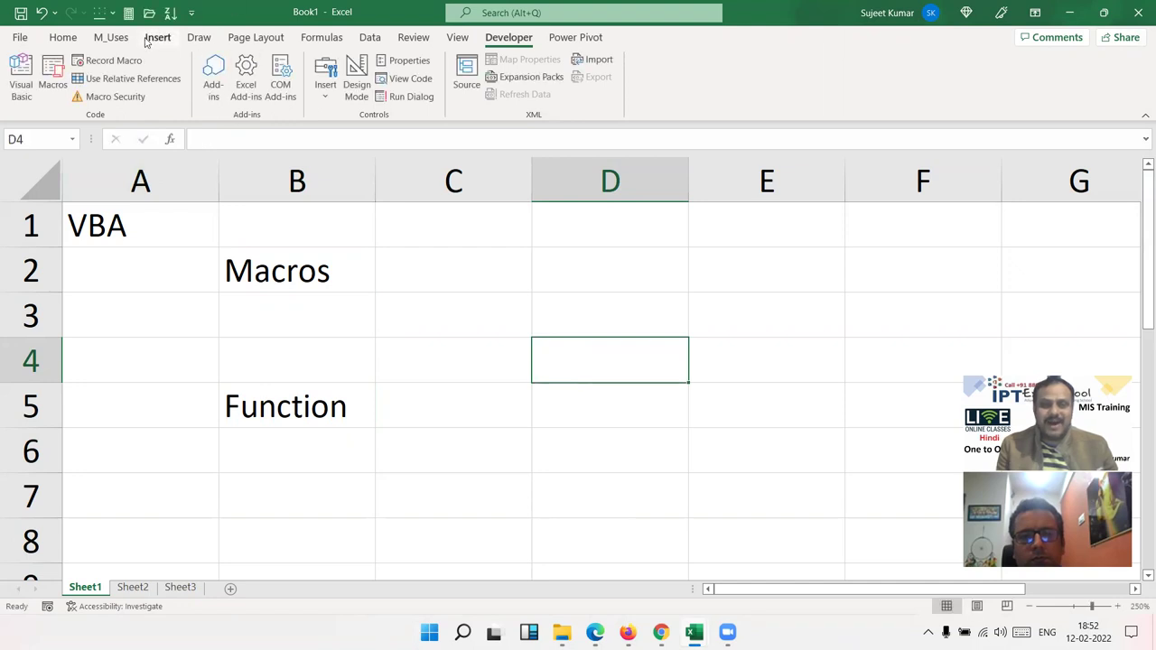
left_click(320, 37)
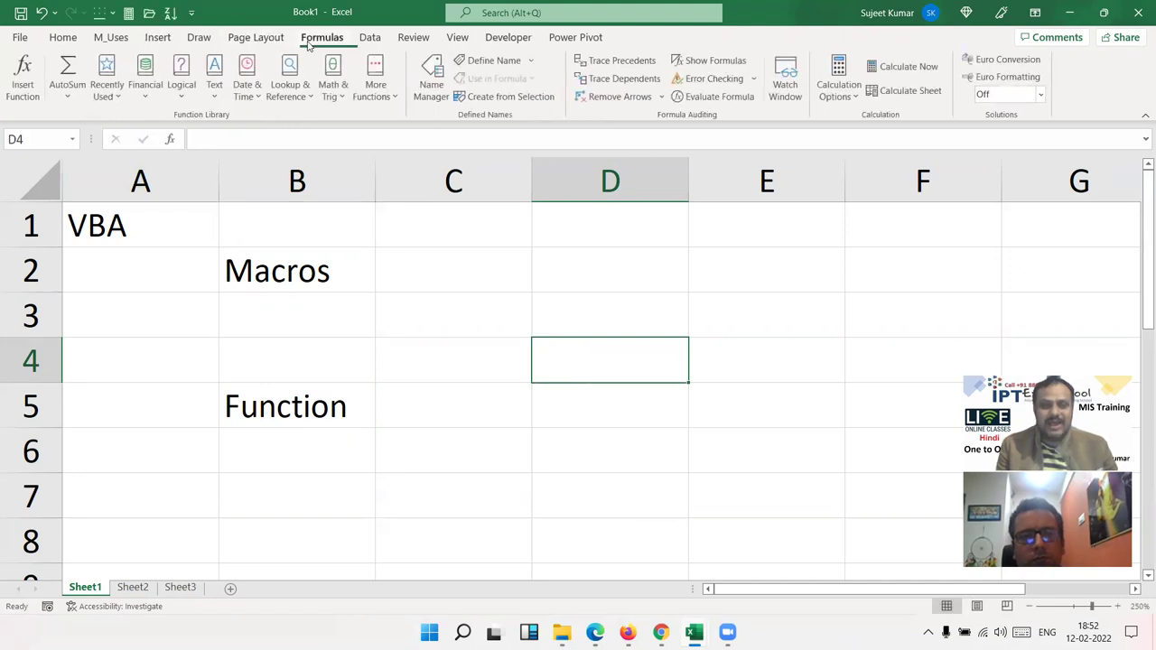
left_click(293, 95)
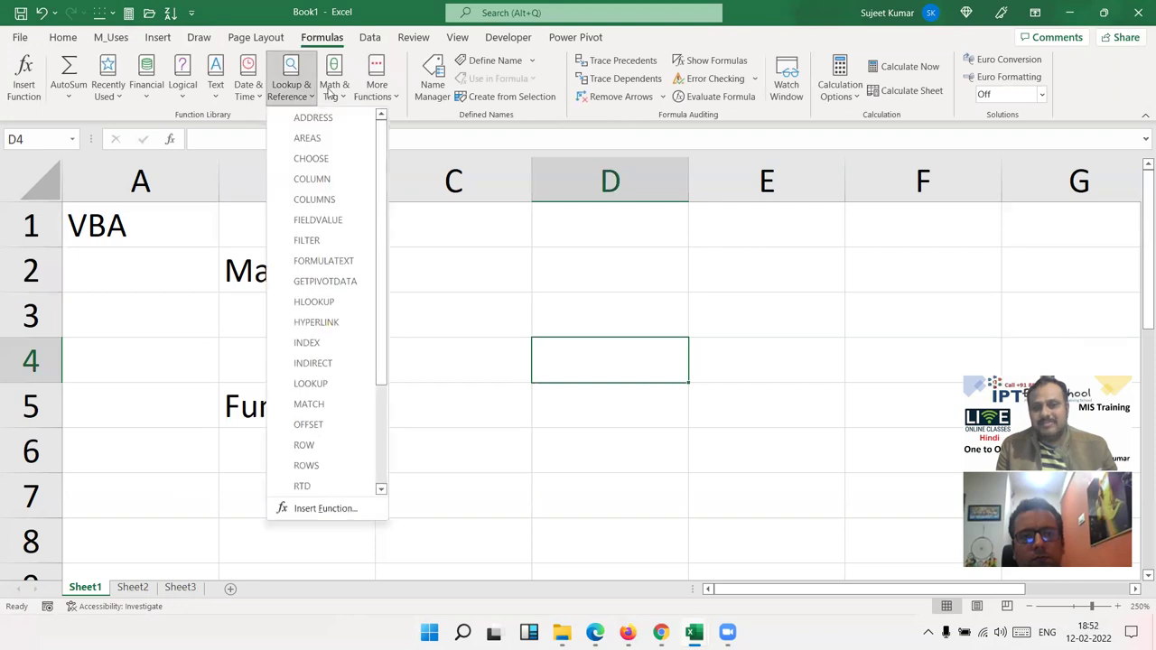
left_click(332, 93)
left_click(376, 88)
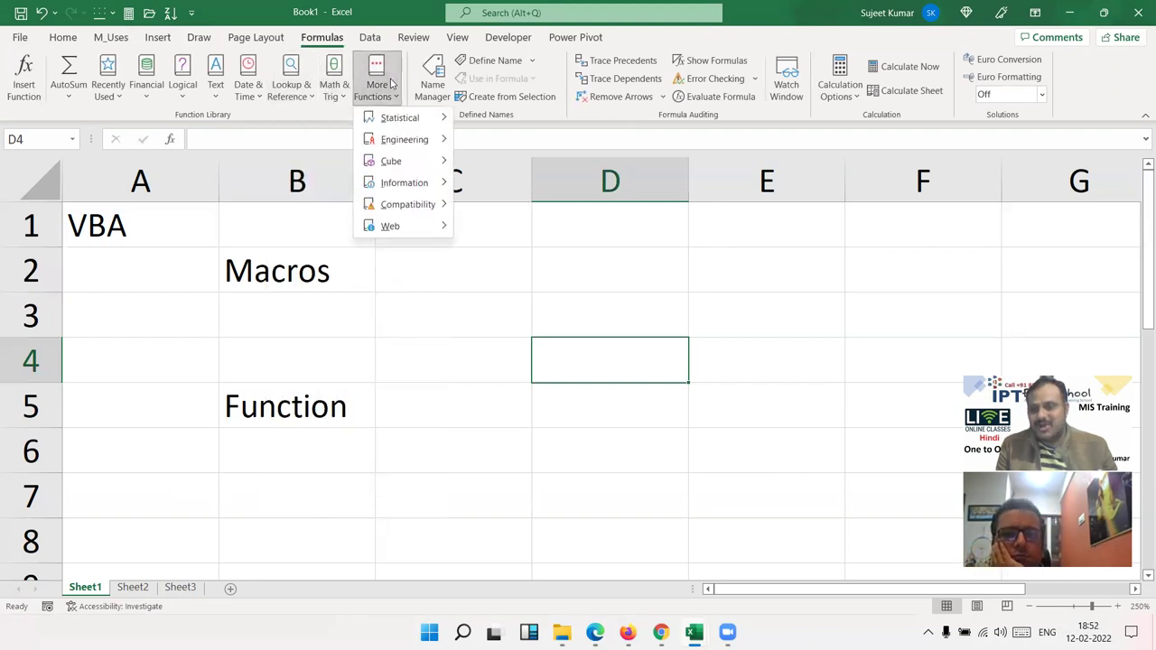
left_click(254, 94)
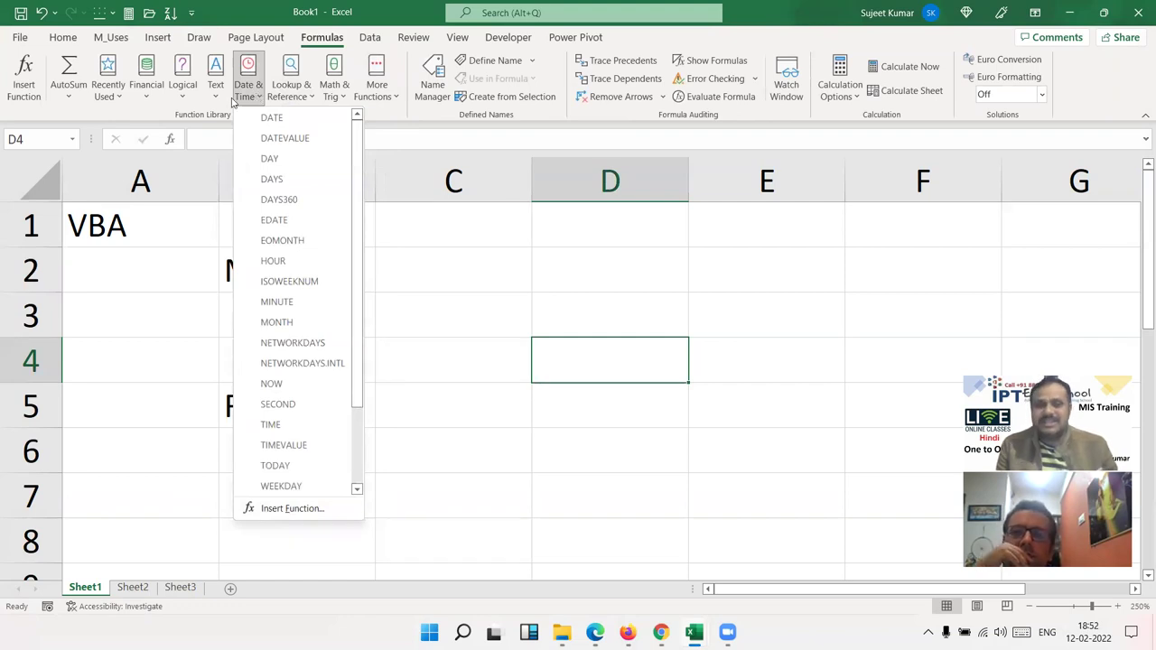
left_click(215, 91)
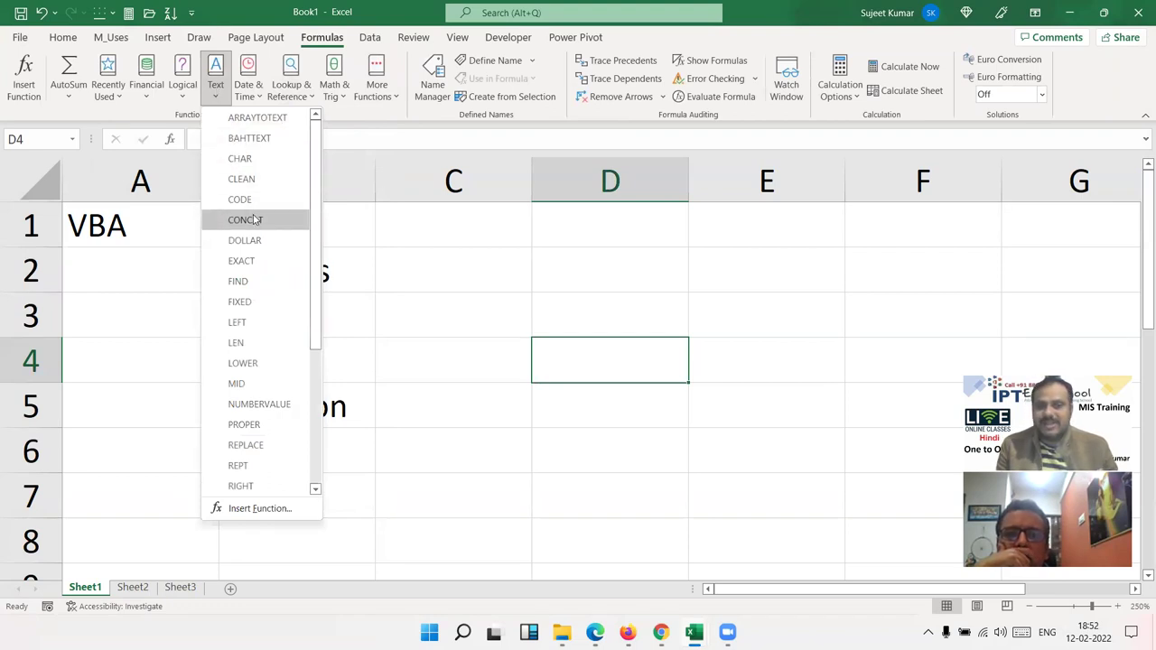
left_click(404, 274)
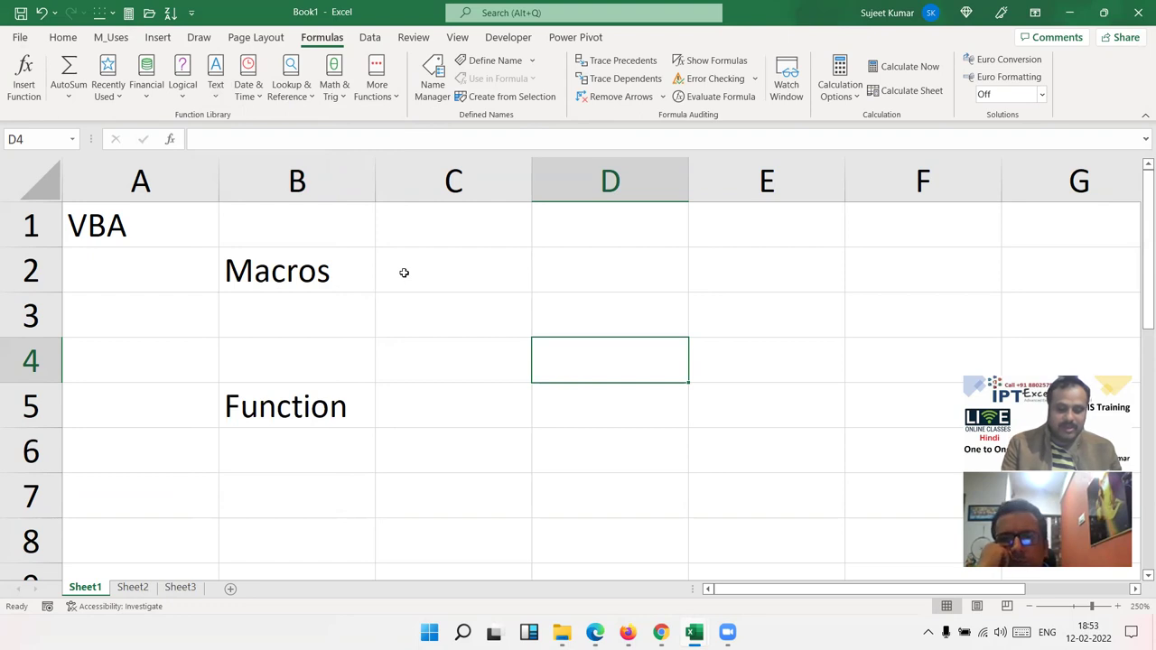
type("=vl")
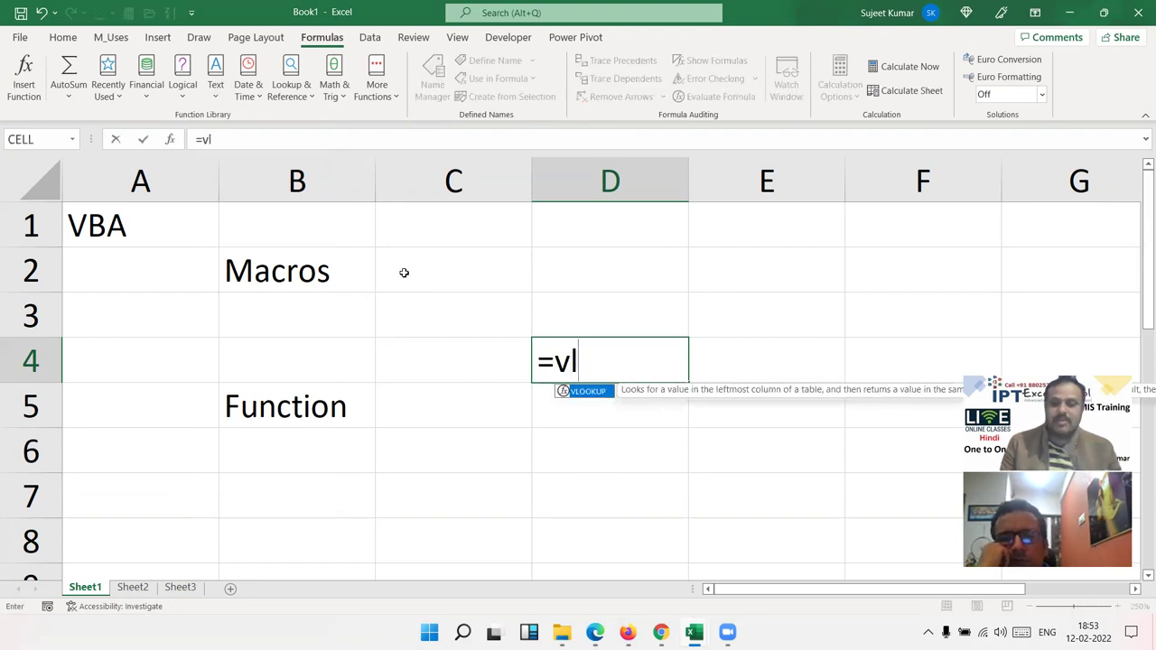
key("Tab")
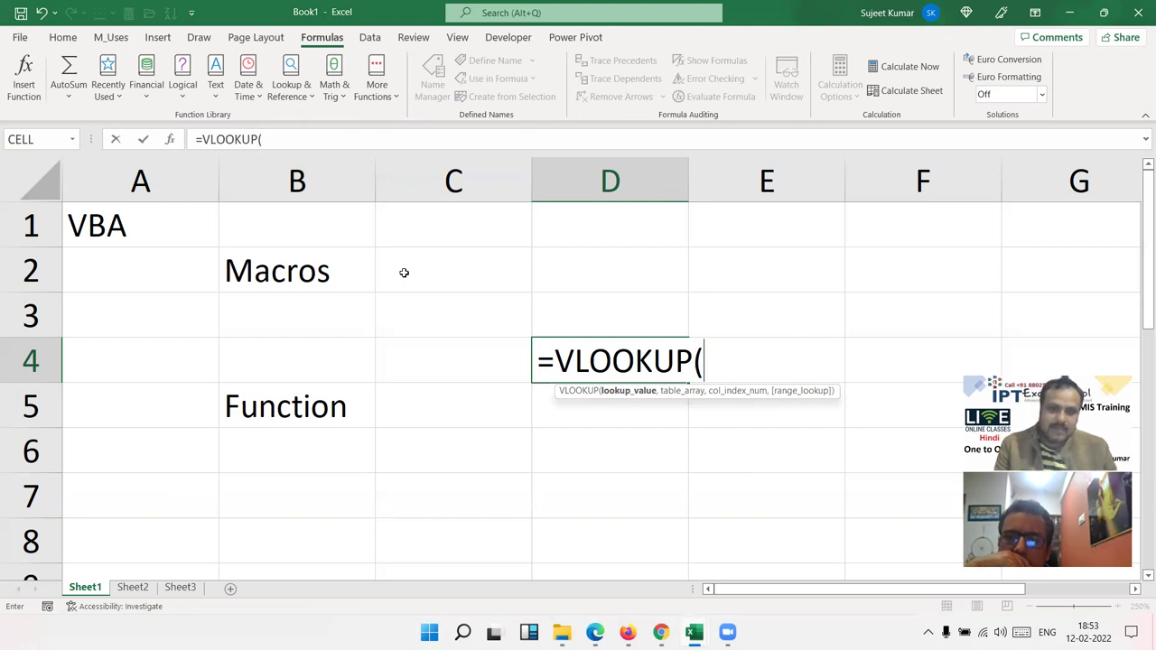
key("Escape")
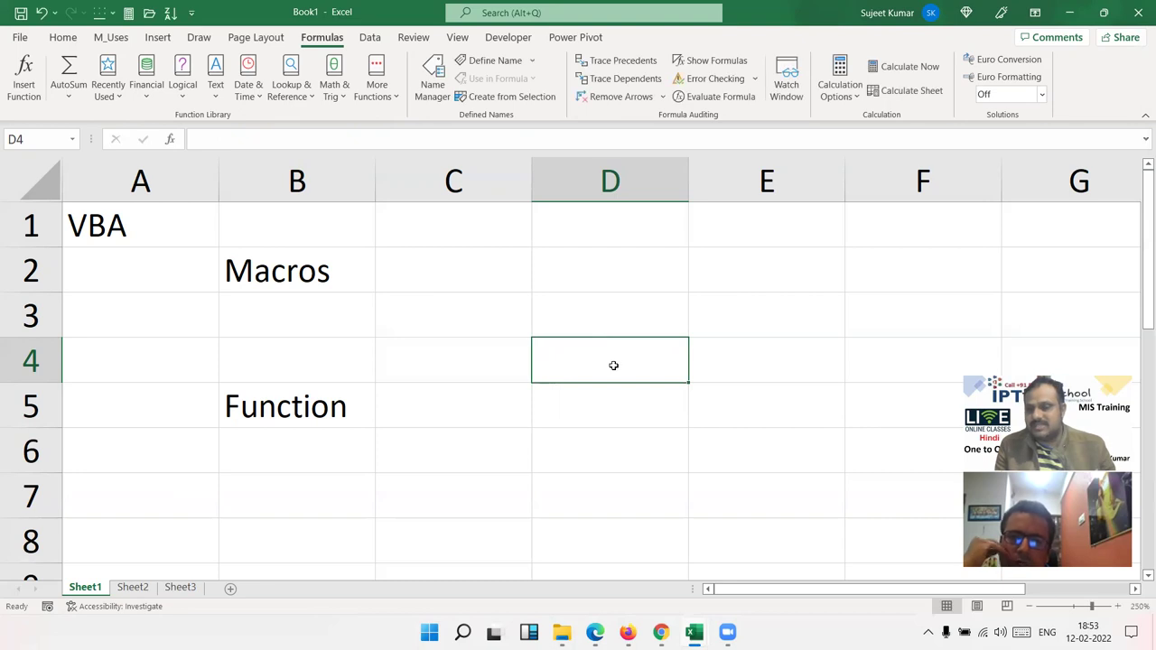
left_click(347, 270)
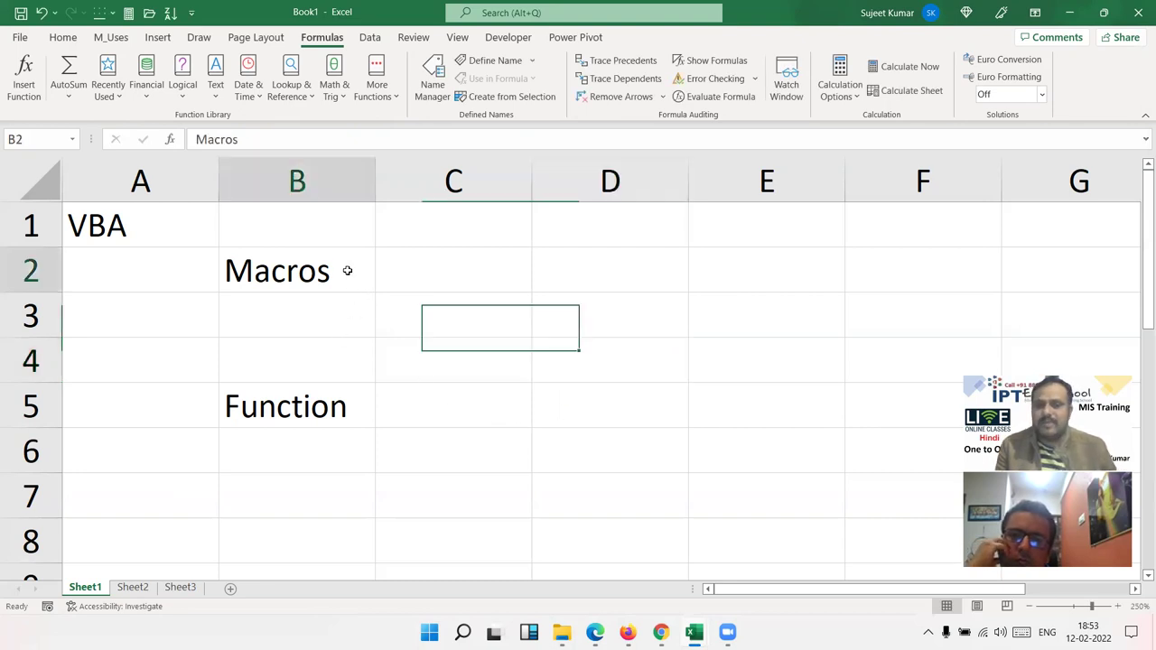
left_click_drag(346, 270, 462, 308)
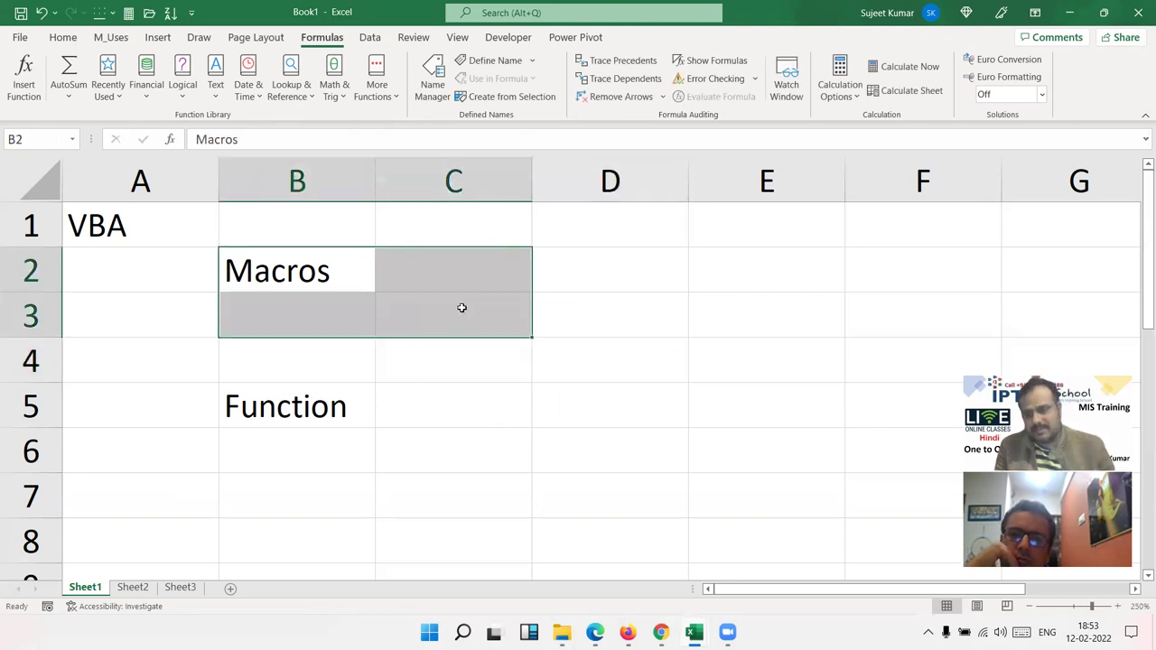
left_click(352, 317)
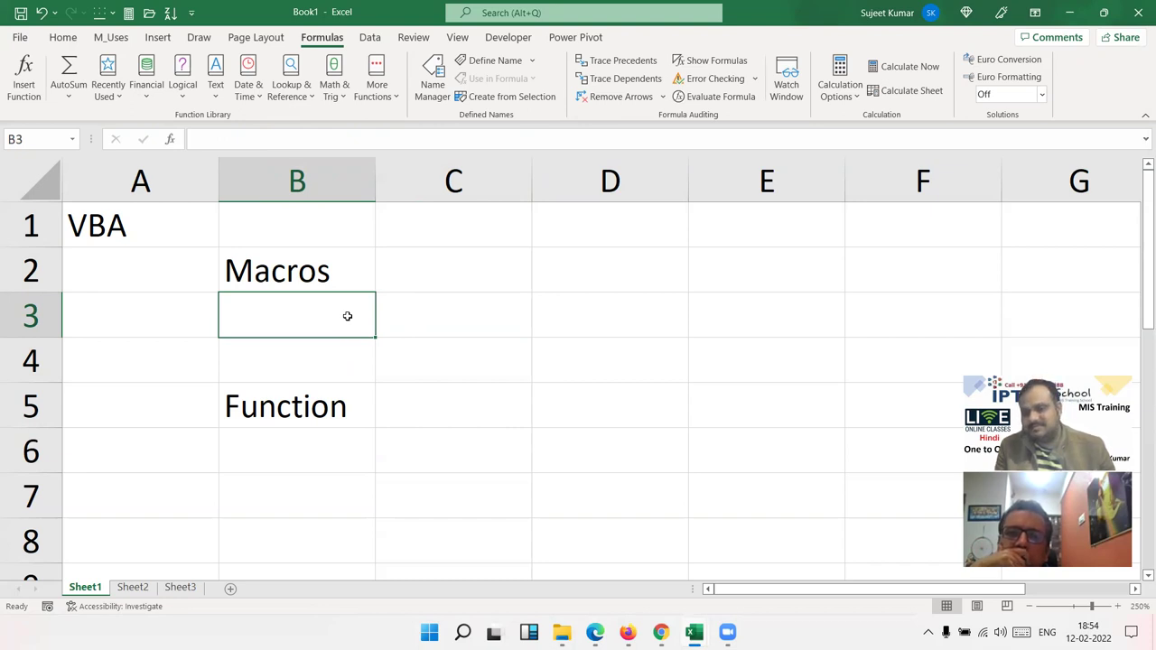
left_click(371, 420)
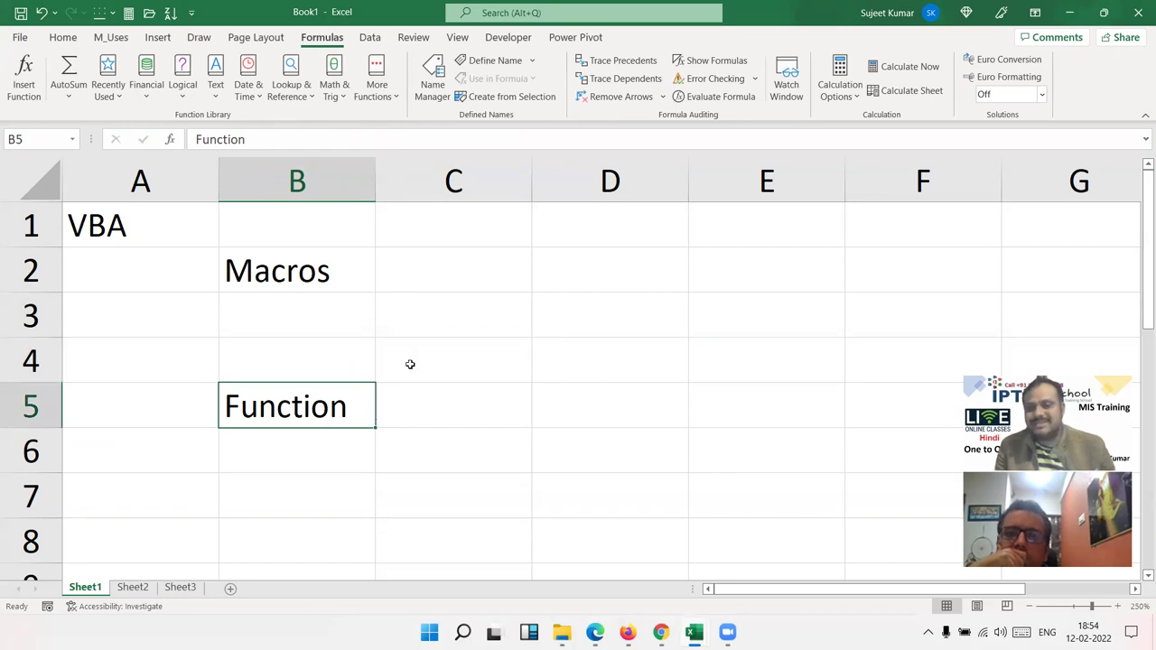
left_click(285, 316)
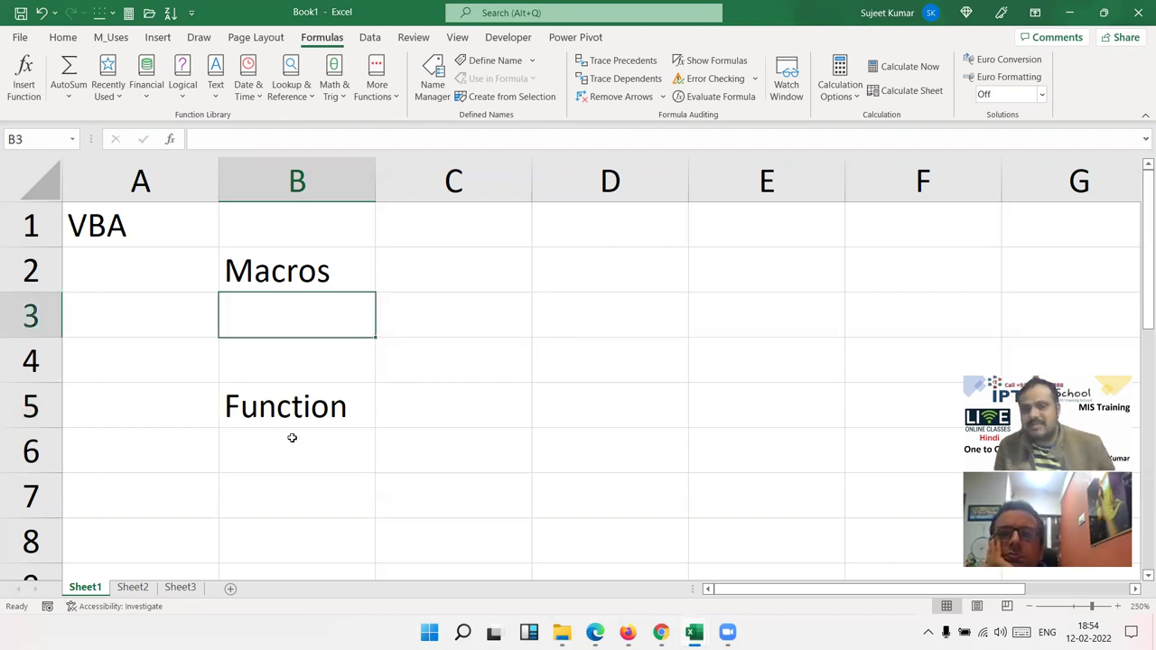
left_click_drag(292, 438, 287, 451)
left_click(324, 333)
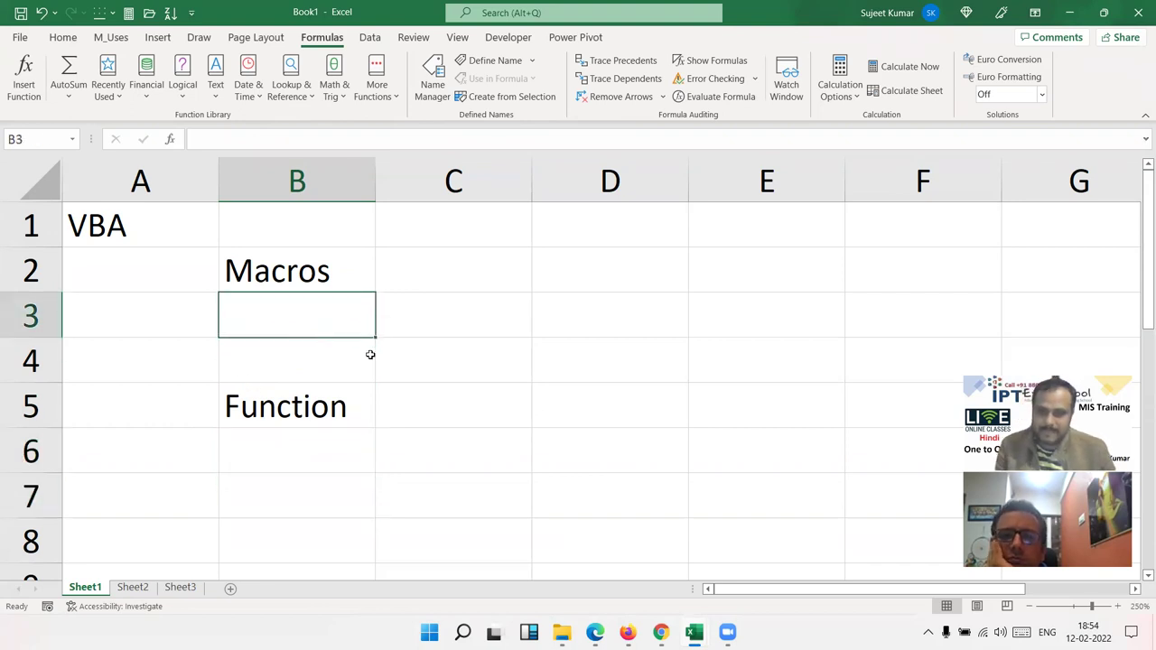
left_click(345, 422)
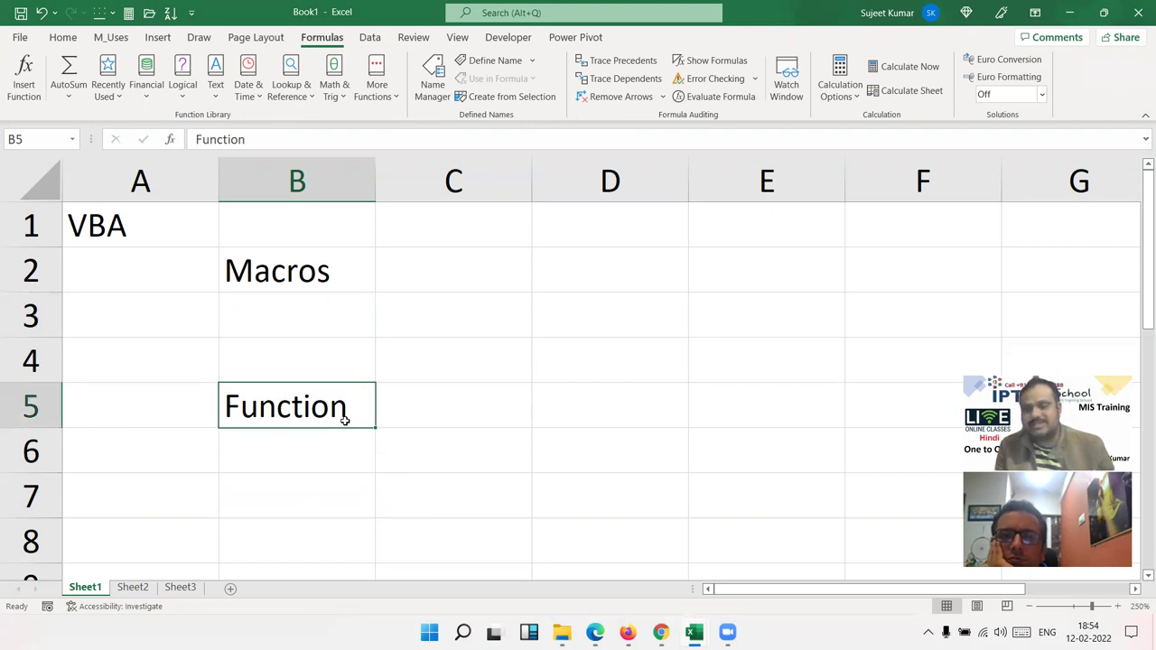
left_click(296, 524)
Step: Enter 'userform' in B8, correcting the mistyped 'userform3'
type("userform3")
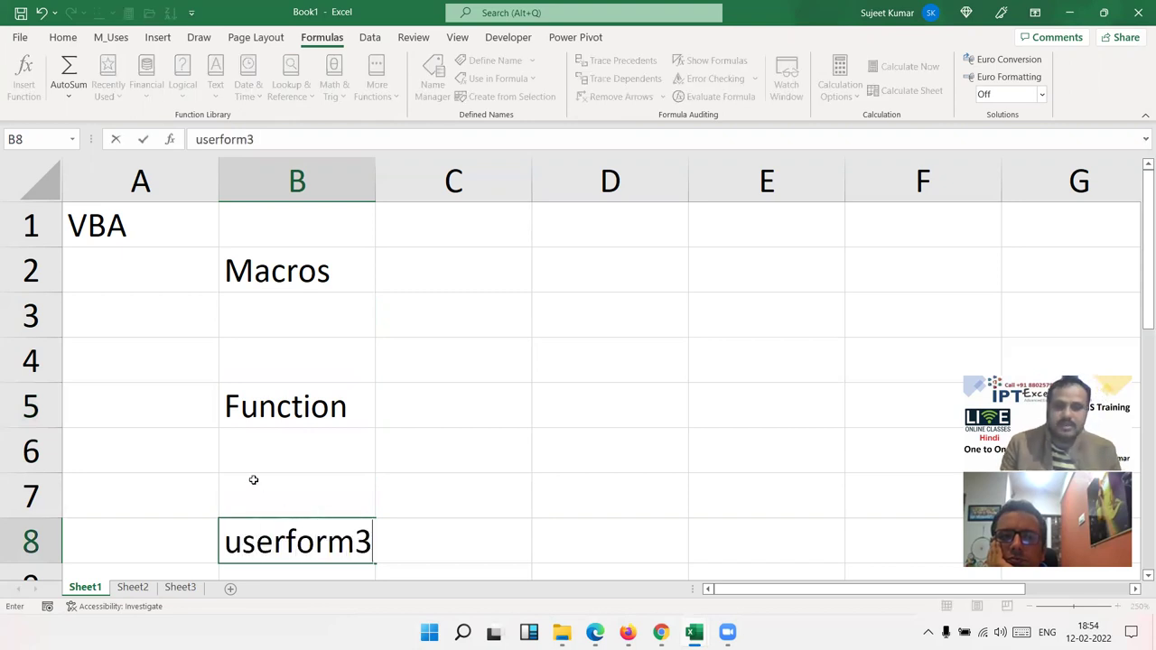
key("Return")
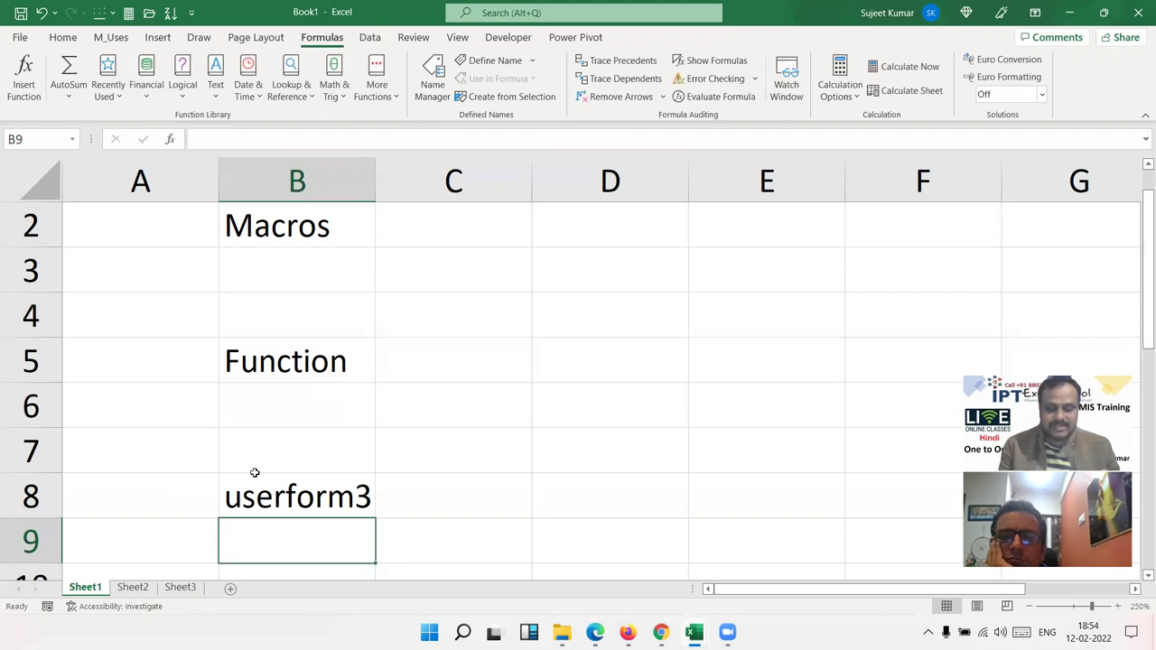
left_click(256, 476)
key("F2")
key("BackSpace")
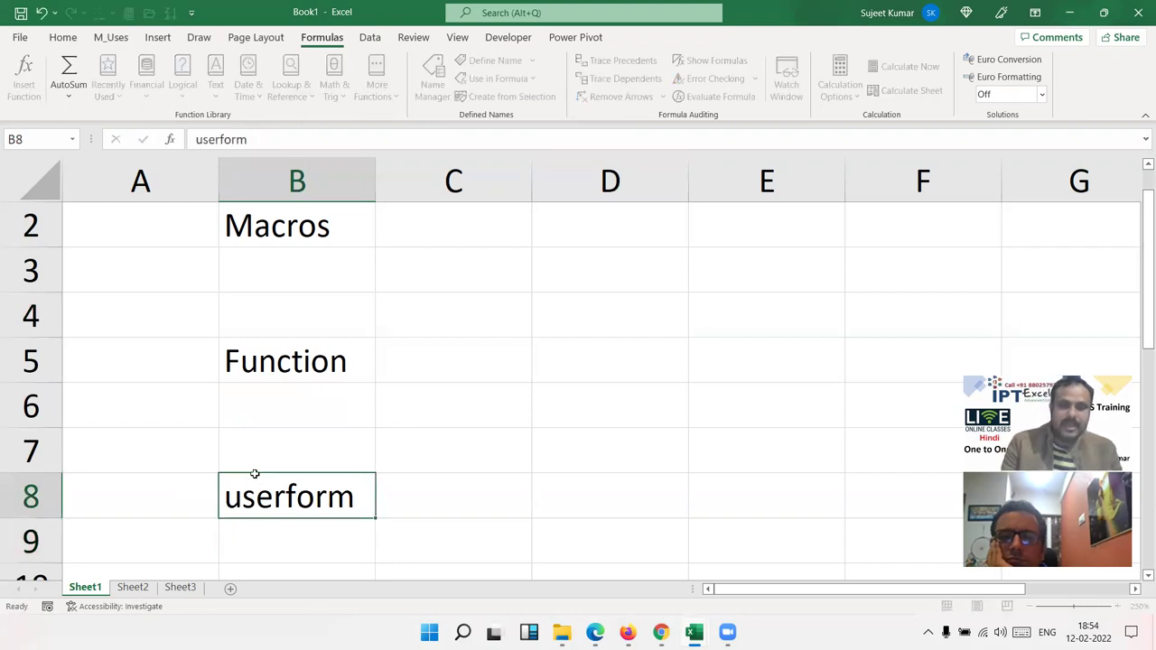
key("Return")
Step: Open the Home tab's Font dialog and cancel it without changes
left_click_drag(527, 298, 539, 295)
scroll(469, 237, "up", 1)
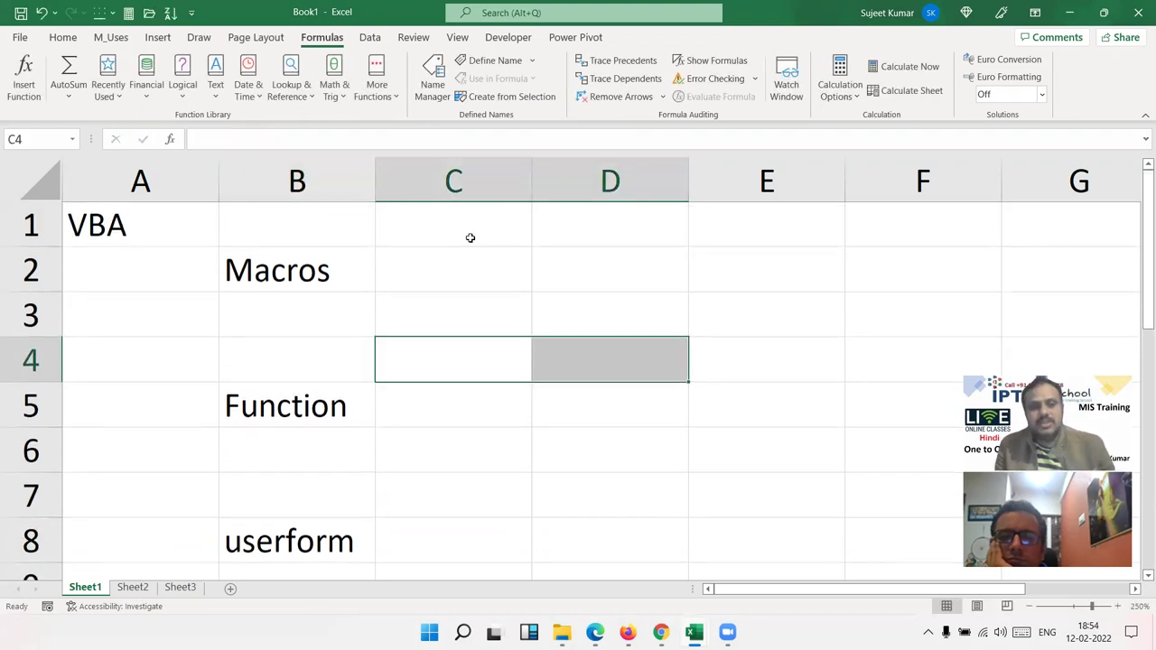
left_click(72, 39)
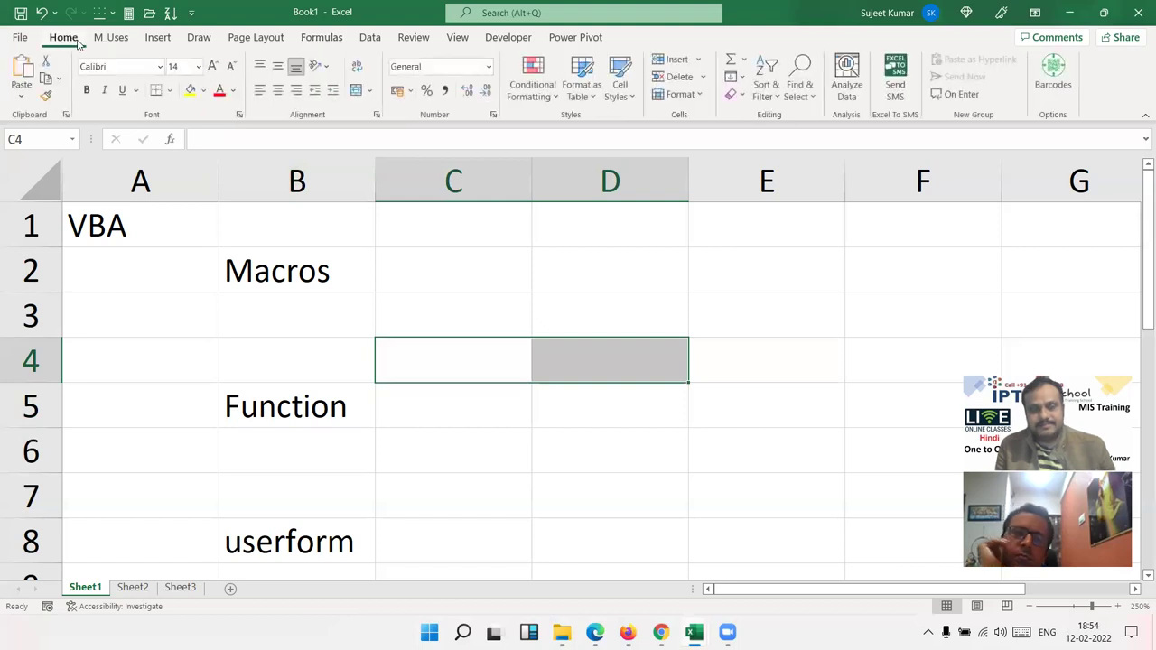
left_click(240, 114)
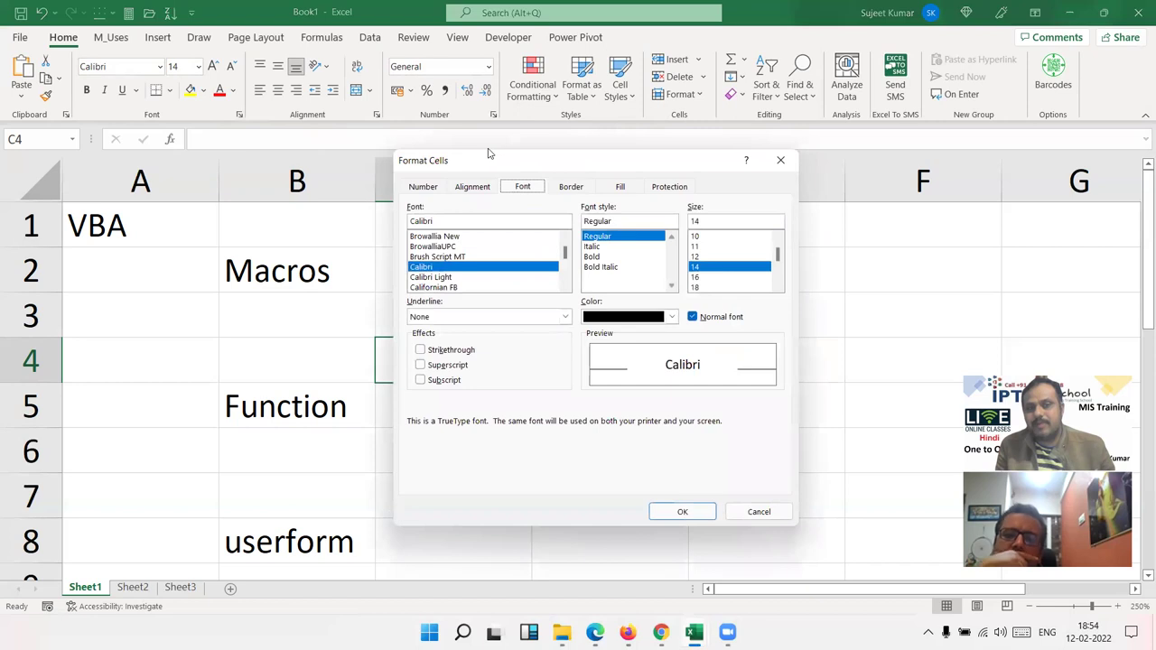
left_click_drag(485, 162, 477, 152)
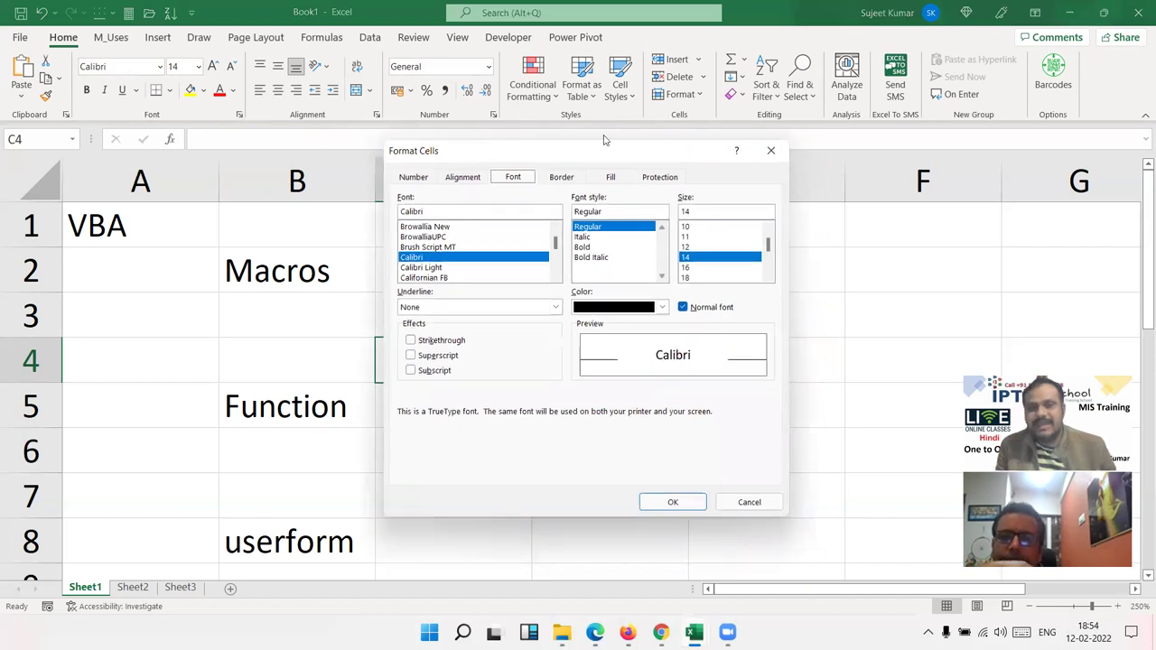
left_click(770, 150)
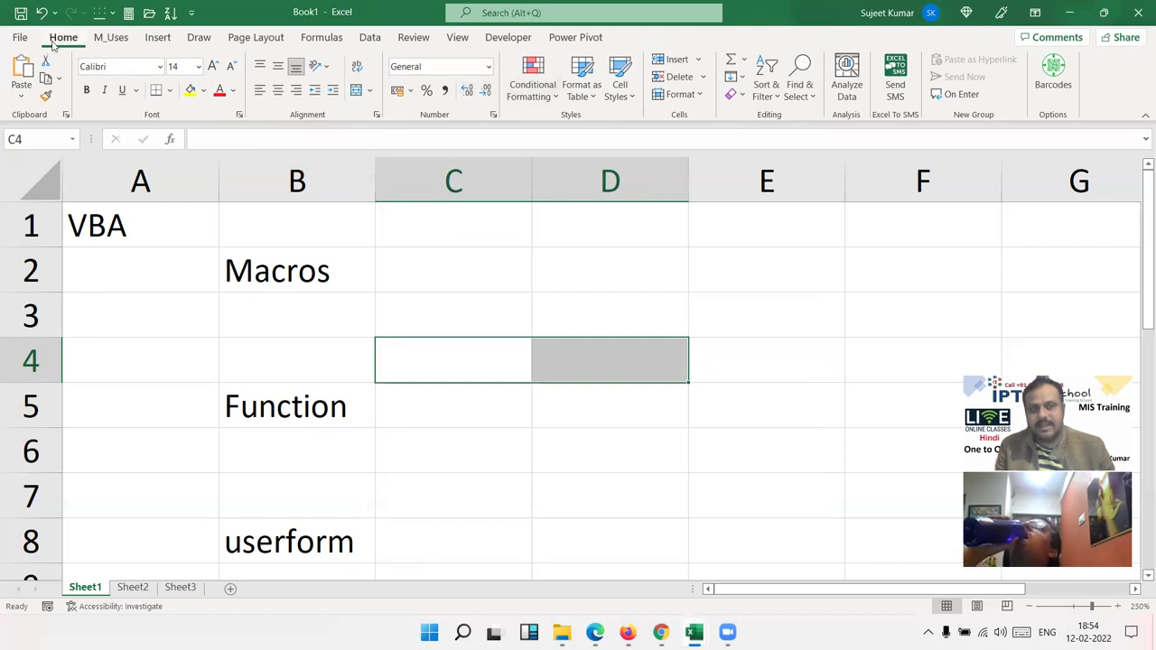
Step: Open the user_Form - Copy workbook from the recent workbooks list
left_click(12, 37)
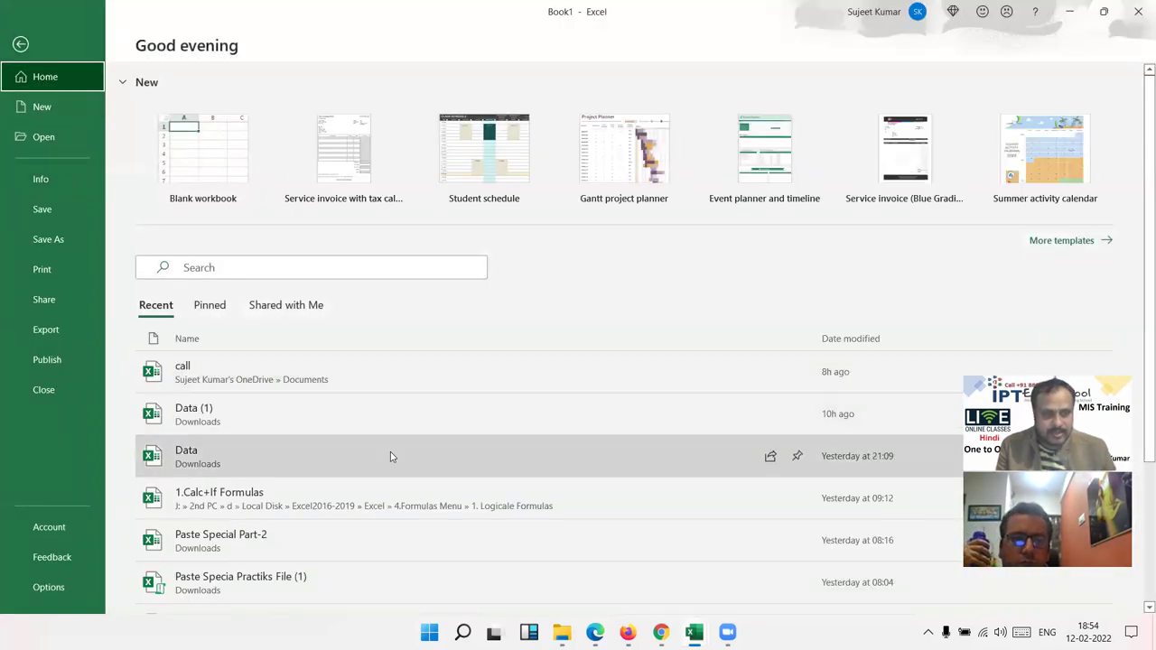
scroll(391, 457, "down", 1)
scroll(391, 457, "down", 1)
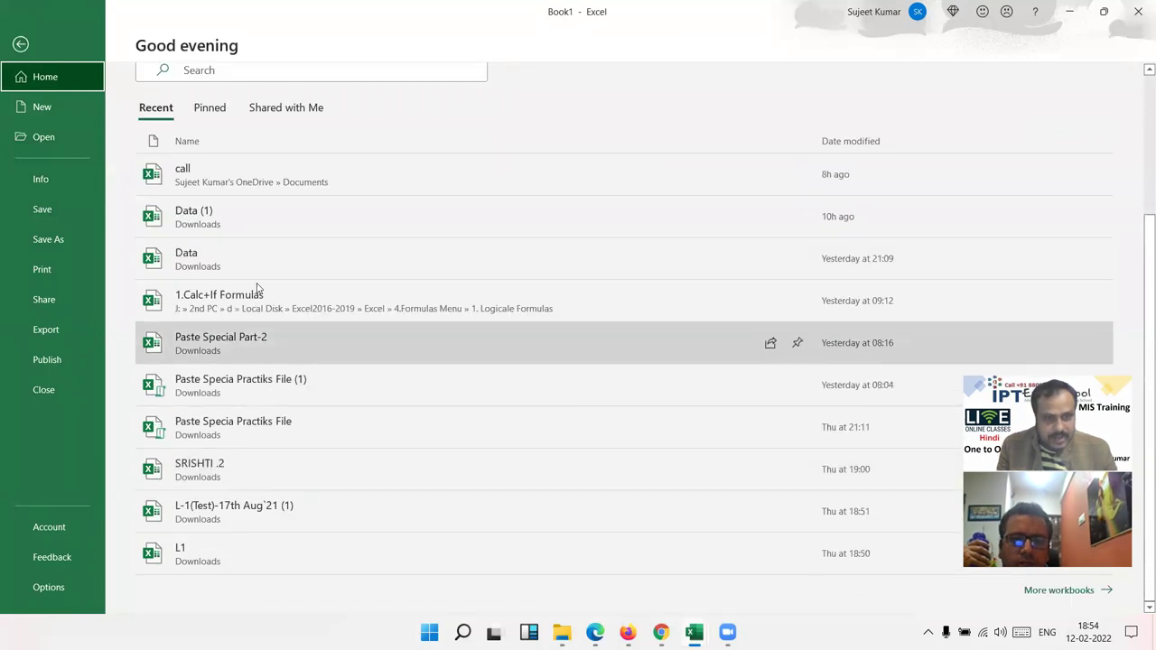
left_click(98, 138)
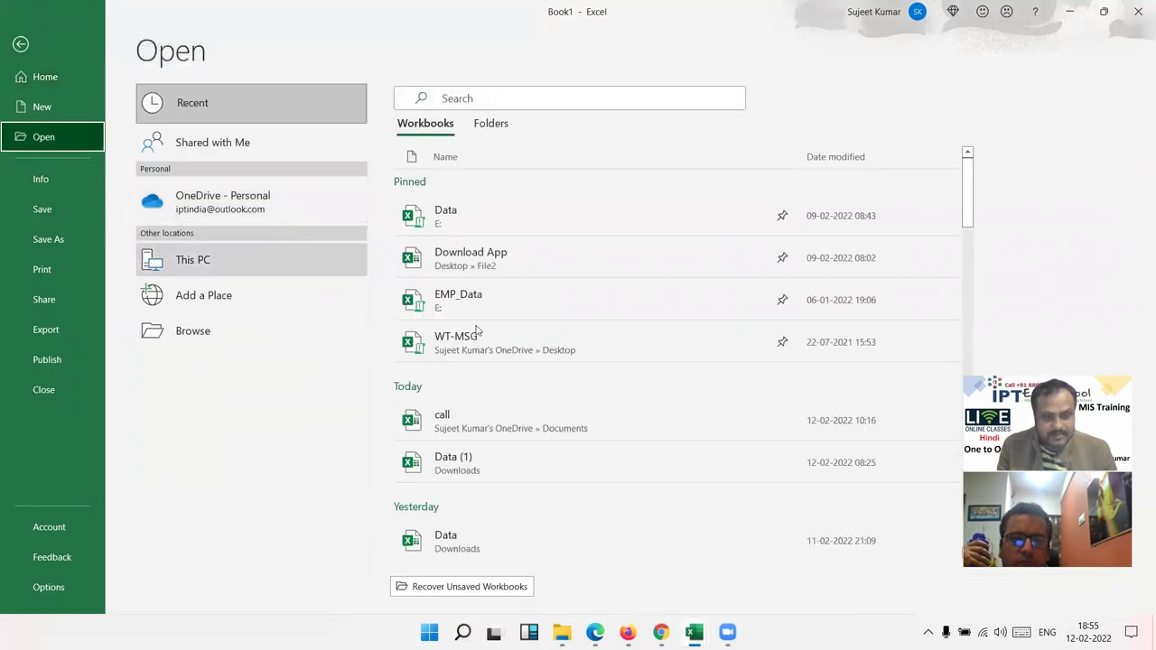
scroll(648, 376, "down", 3)
scroll(648, 376, "down", 2)
scroll(648, 375, "down", 1)
scroll(648, 376, "down", 1)
scroll(649, 376, "down", 2)
scroll(649, 376, "down", 2)
scroll(649, 376, "down", 2)
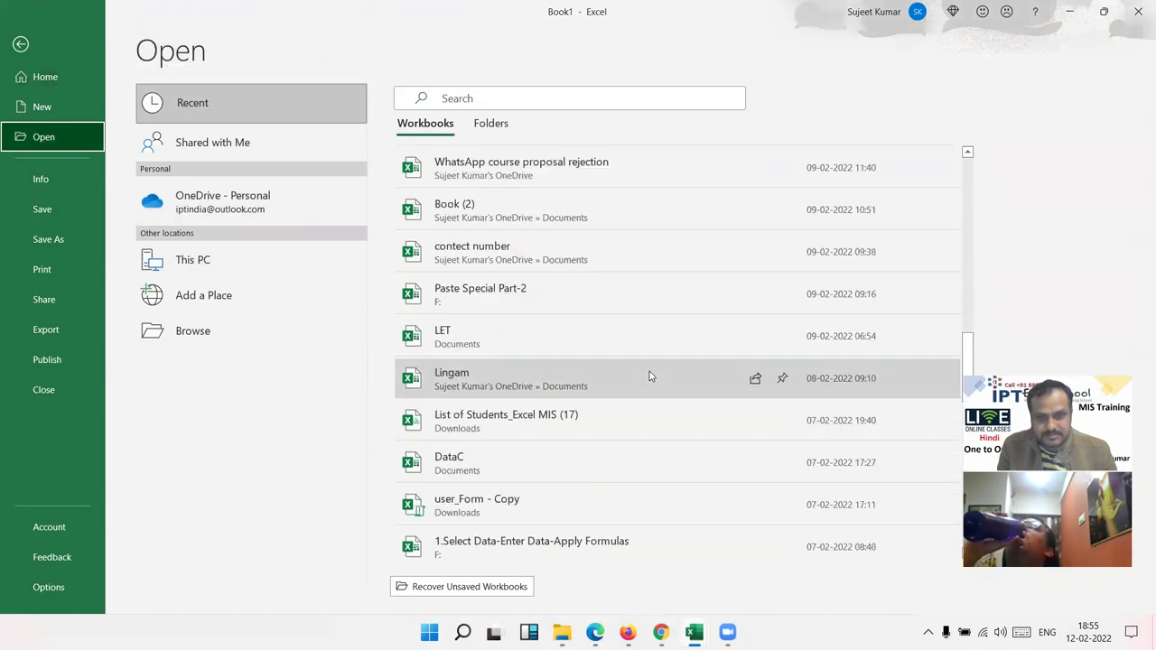
scroll(649, 376, "down", 2)
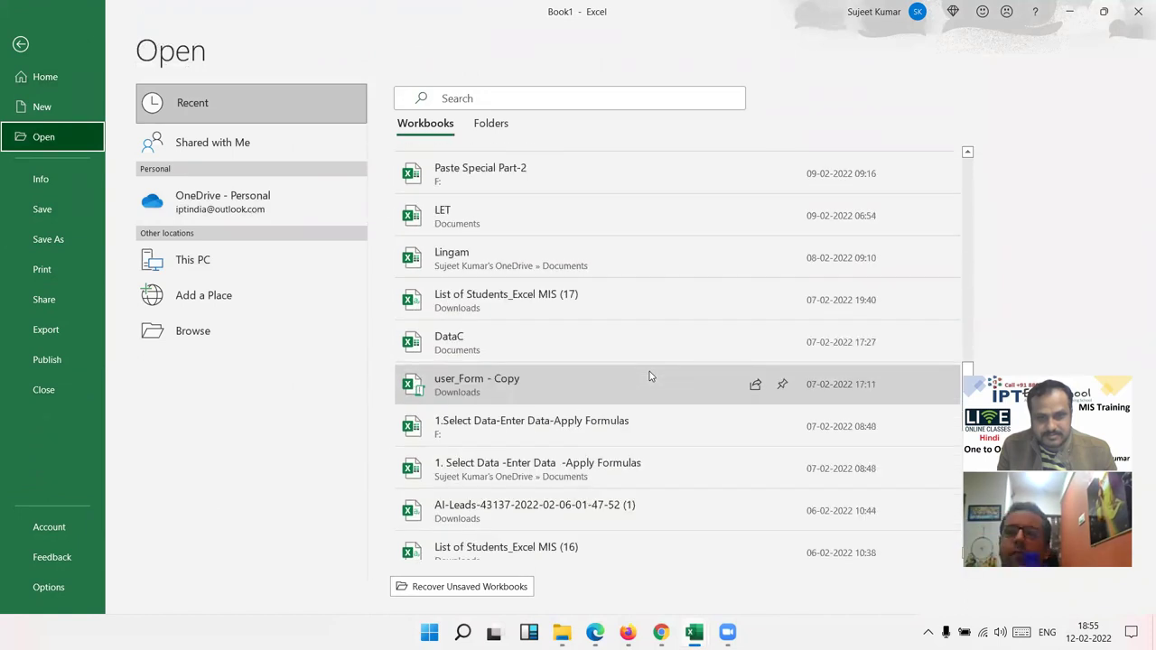
left_click(583, 386)
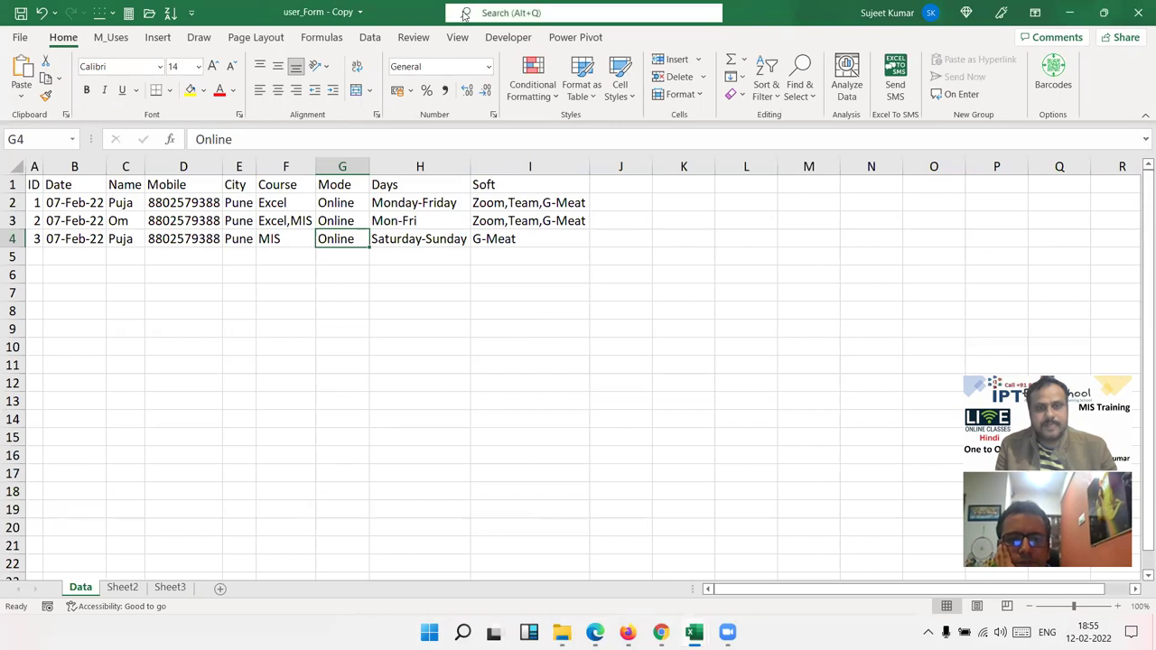
Step: Check the Developer macro list, then open UserForm1's Course Intro Form design in Visual Basic
left_click(504, 37)
left_click(54, 90)
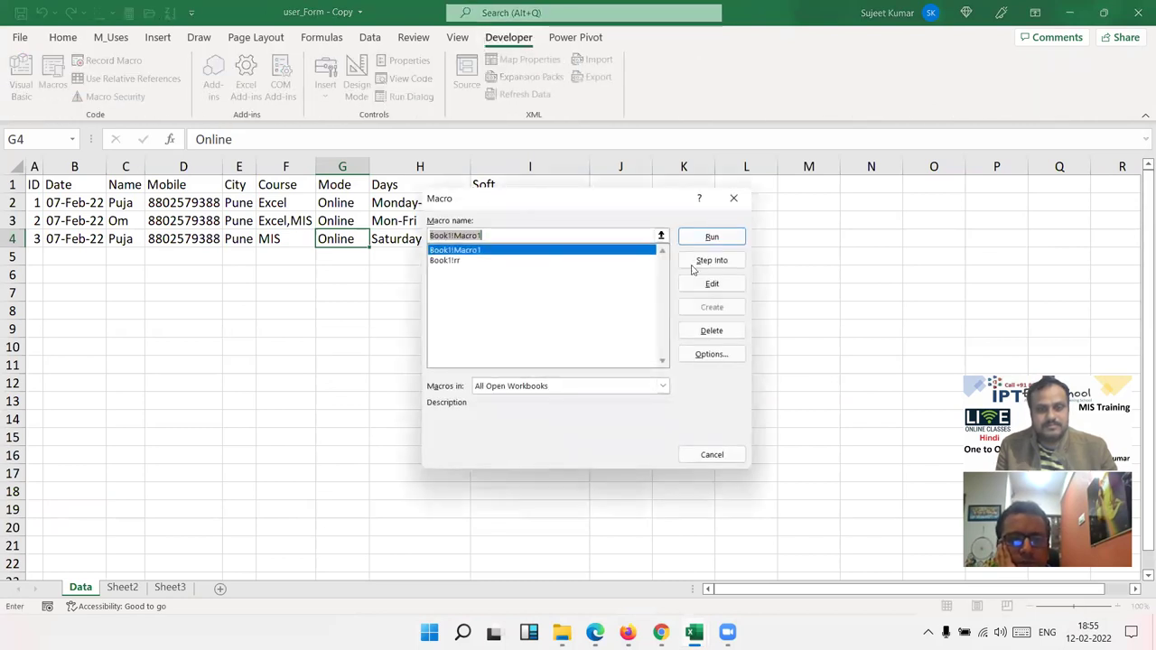
left_click(733, 198)
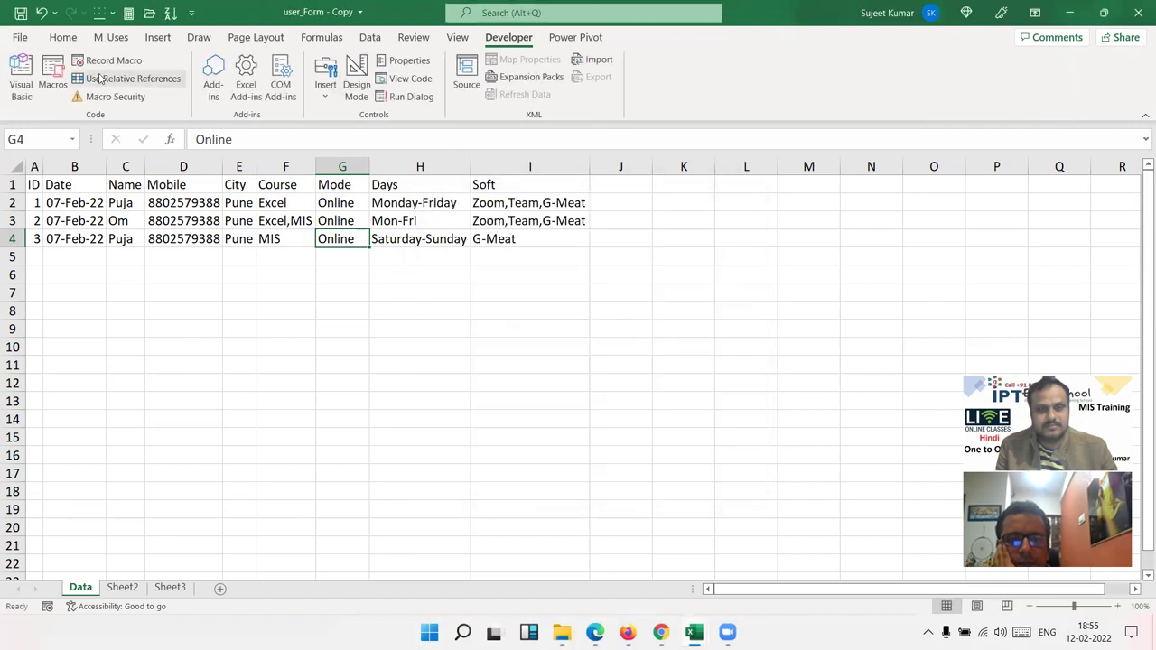
left_click(21, 81)
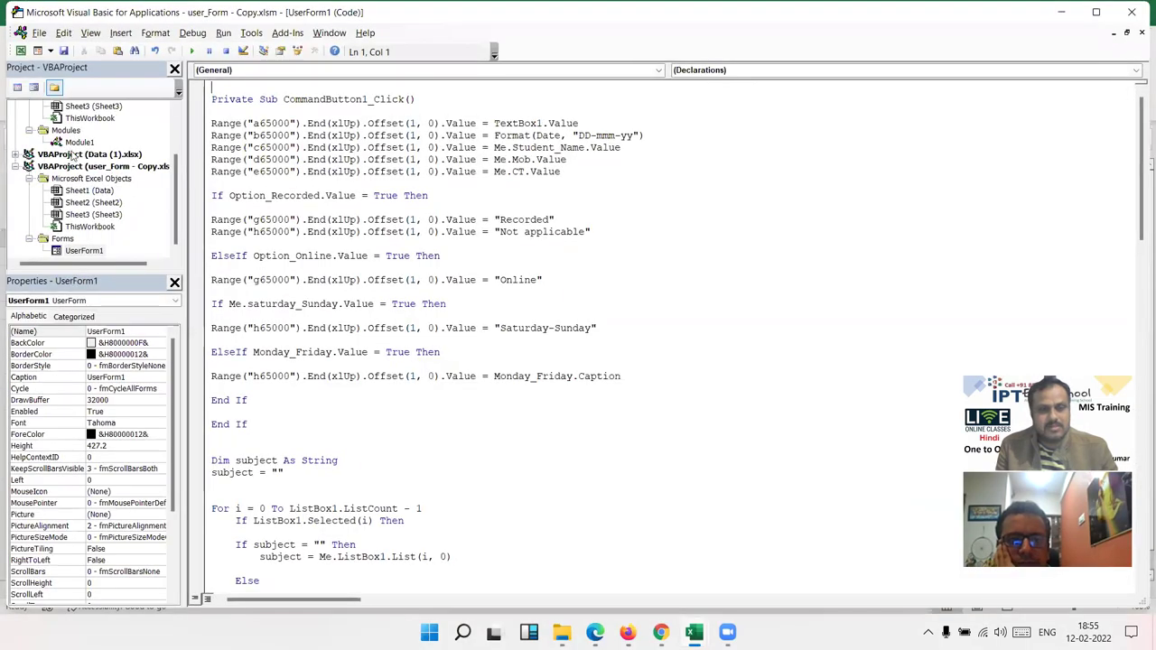
double_click(70, 251)
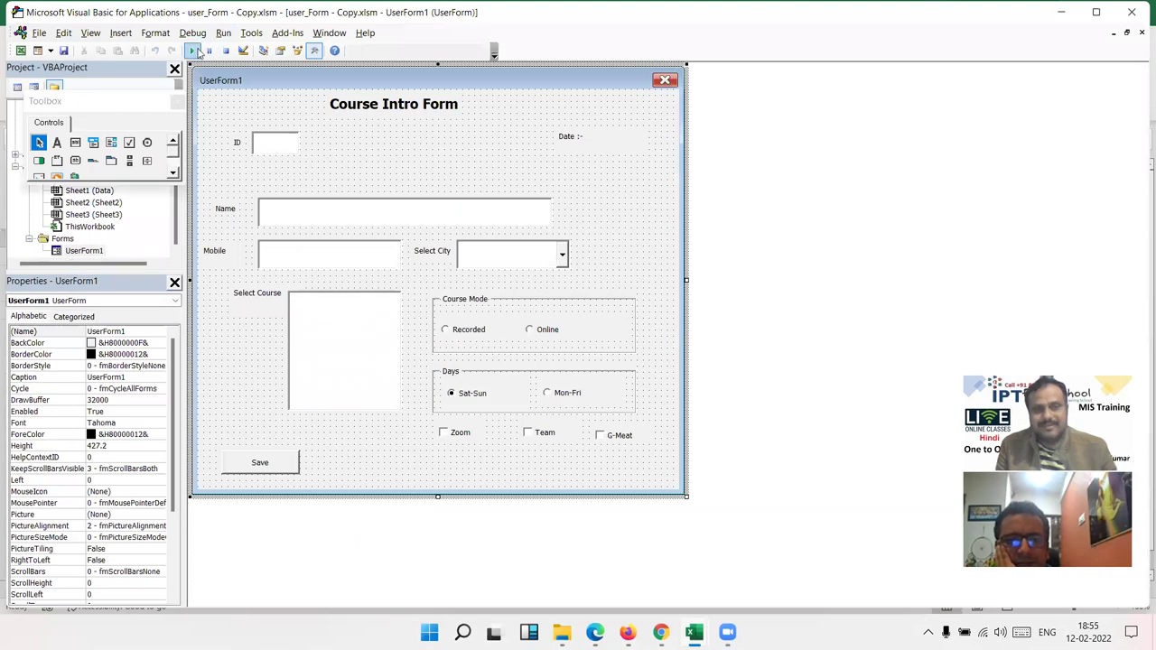
Step: Run the Course Intro Form and place it over the Data sheet, showing ID 4 and 12-Feb-22
left_click(195, 52)
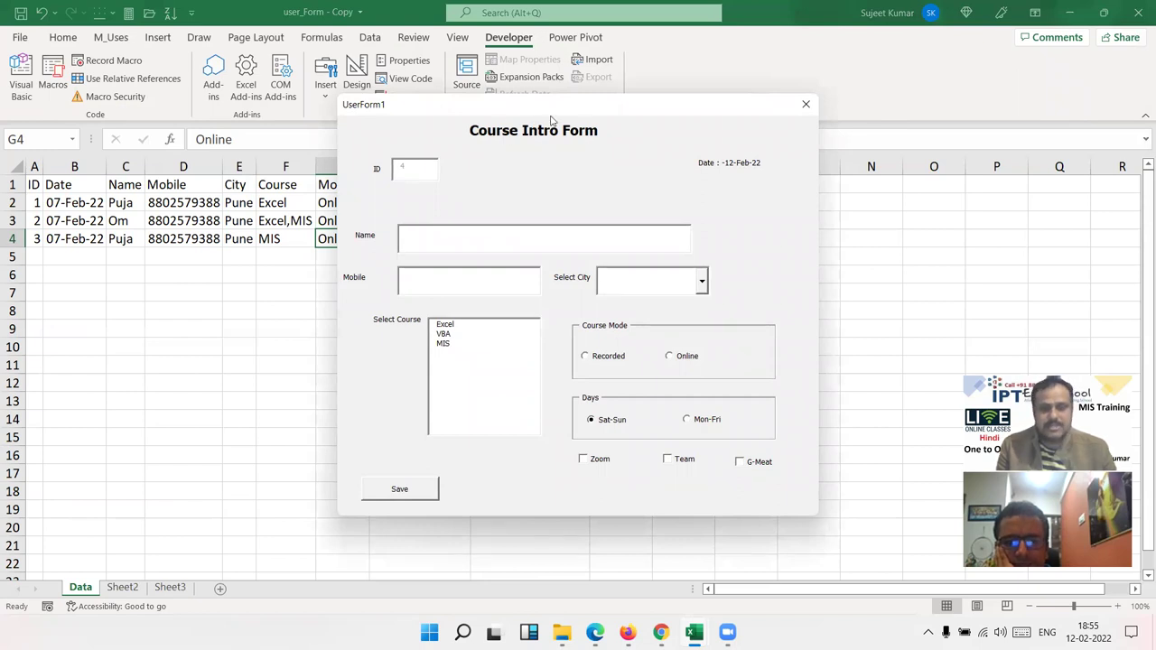
left_click_drag(550, 106, 814, 95)
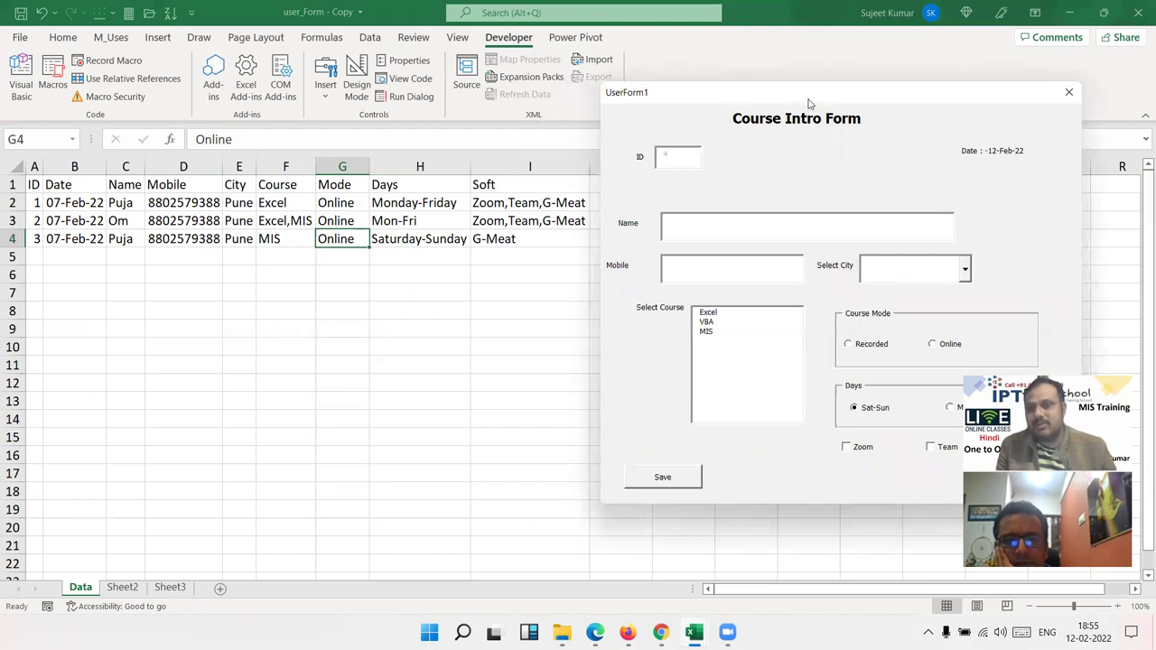
left_click_drag(633, 96, 365, 119)
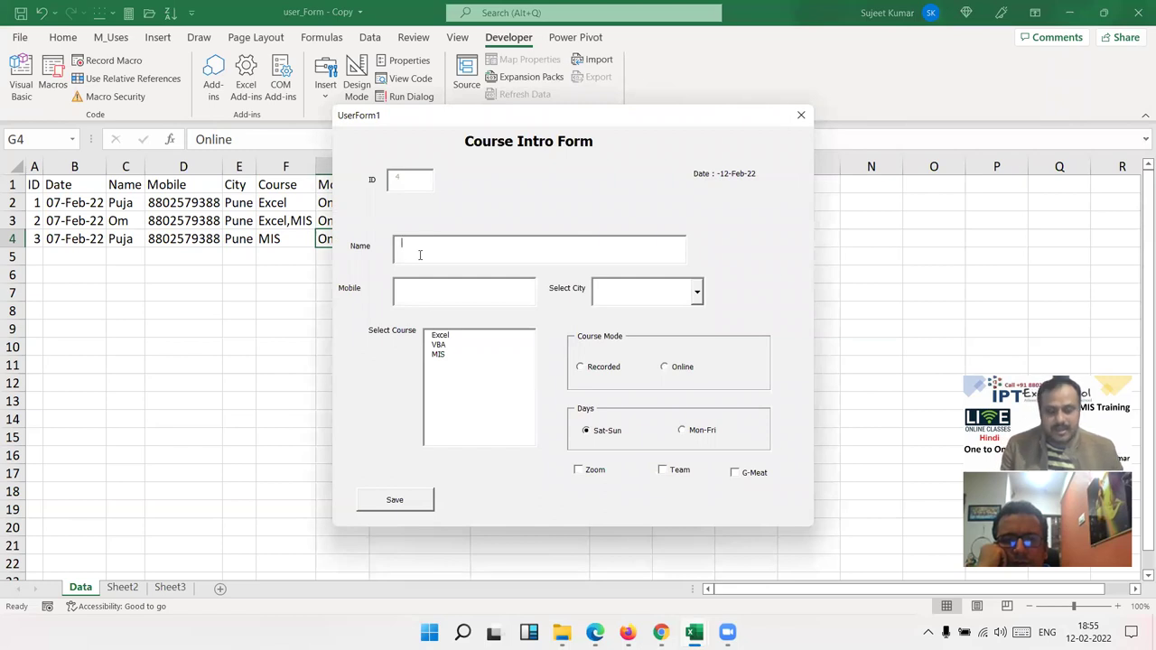
Step: Enter the student's name and a mobile number, dismissing the 10-digit warning
type("Puja")
key("Tab")
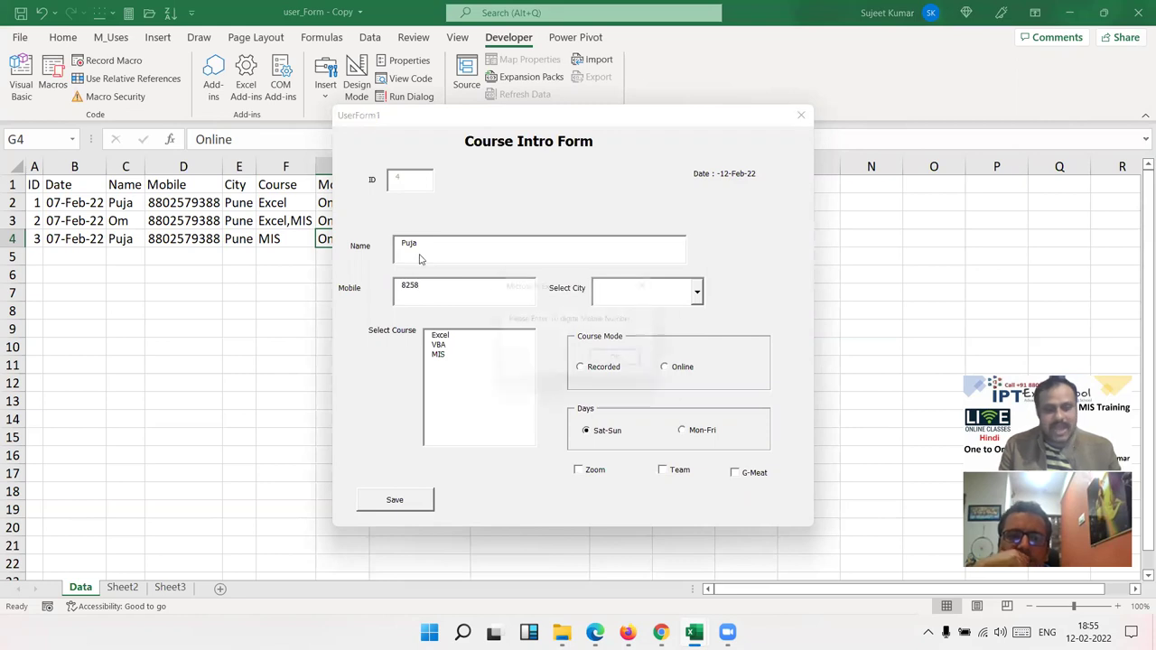
left_click(408, 258)
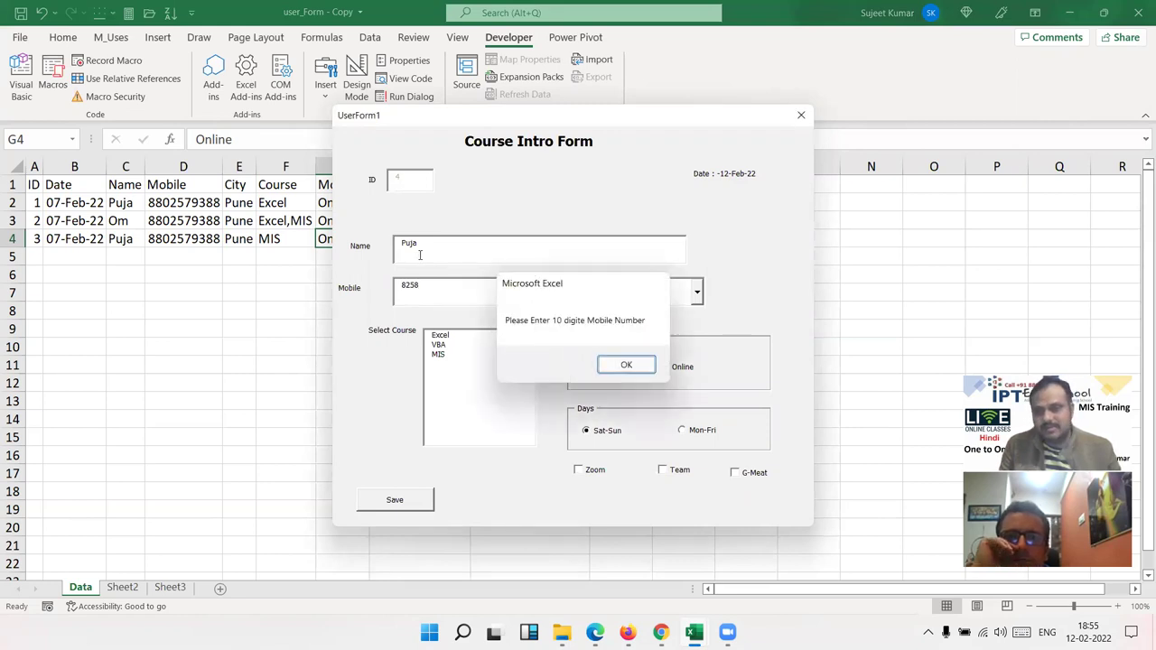
key("Return")
Step: Rework the mobile number's trailing digits, dismissing the 10-digit warning again
left_click(438, 297)
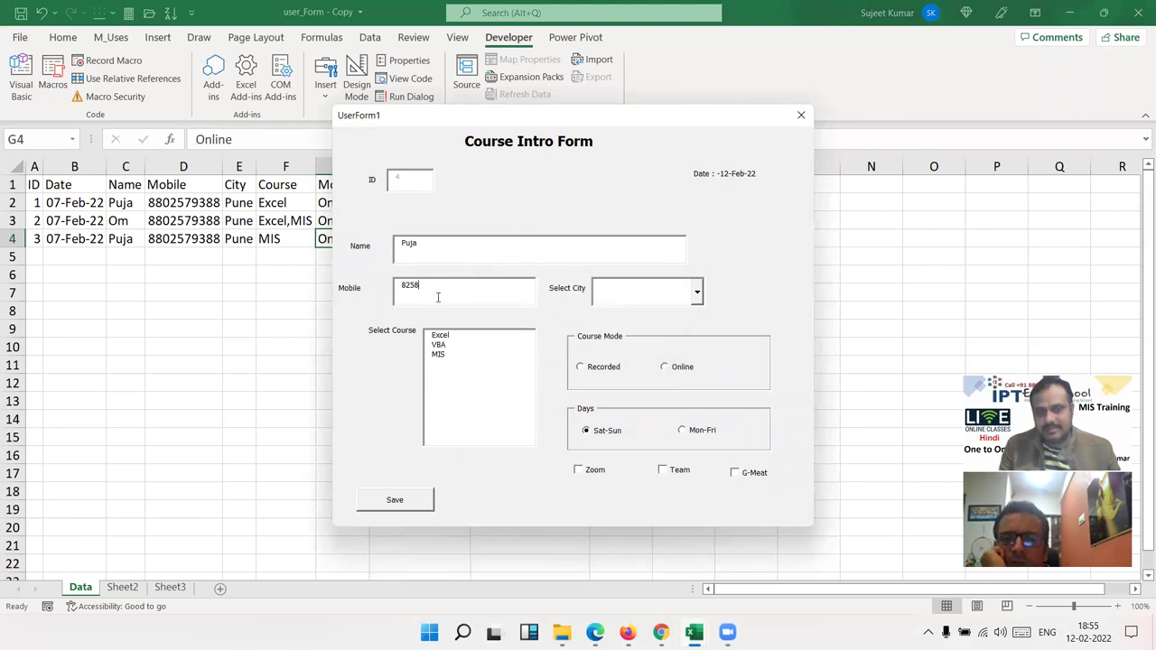
key("BackSpace")
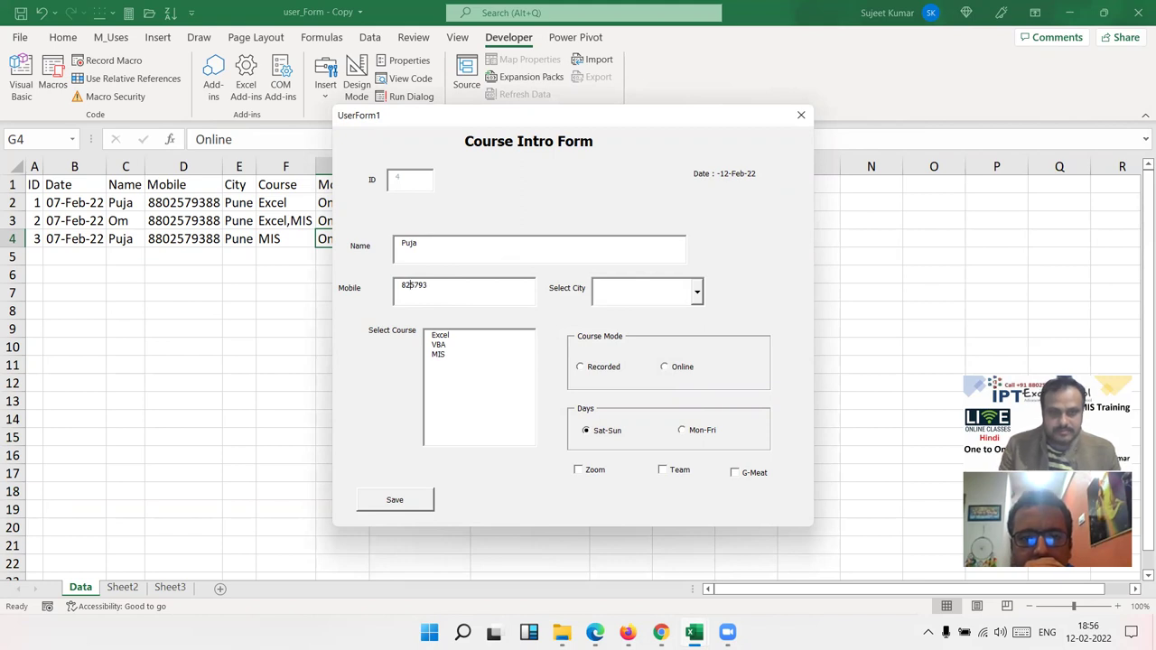
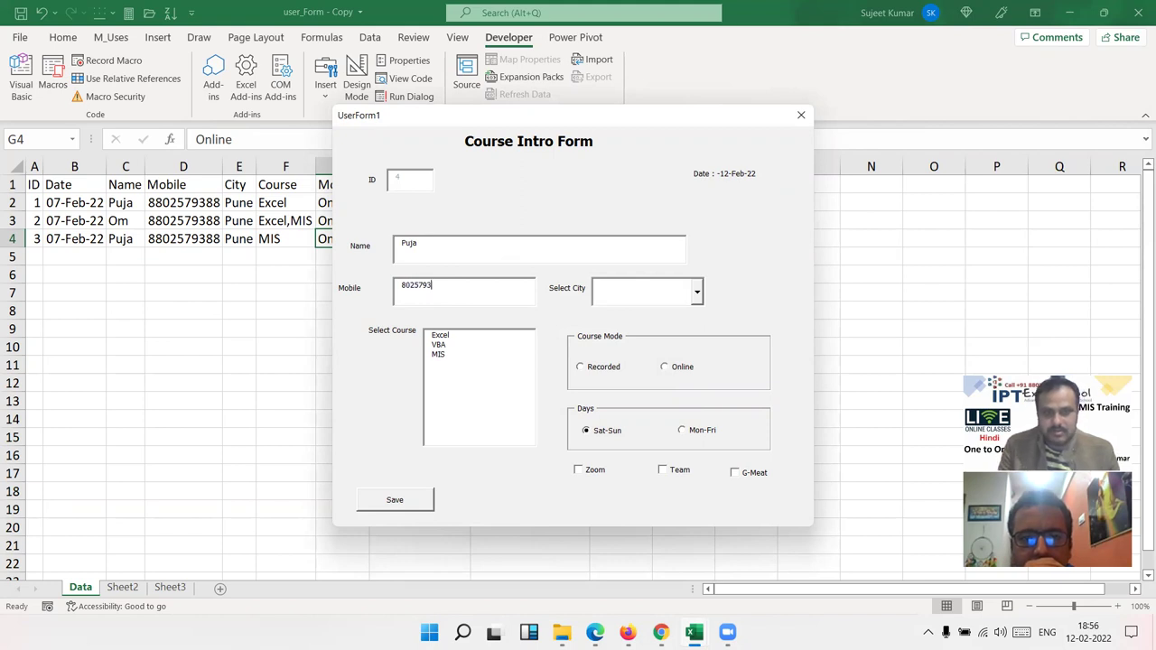
key("Tab")
key("Return")
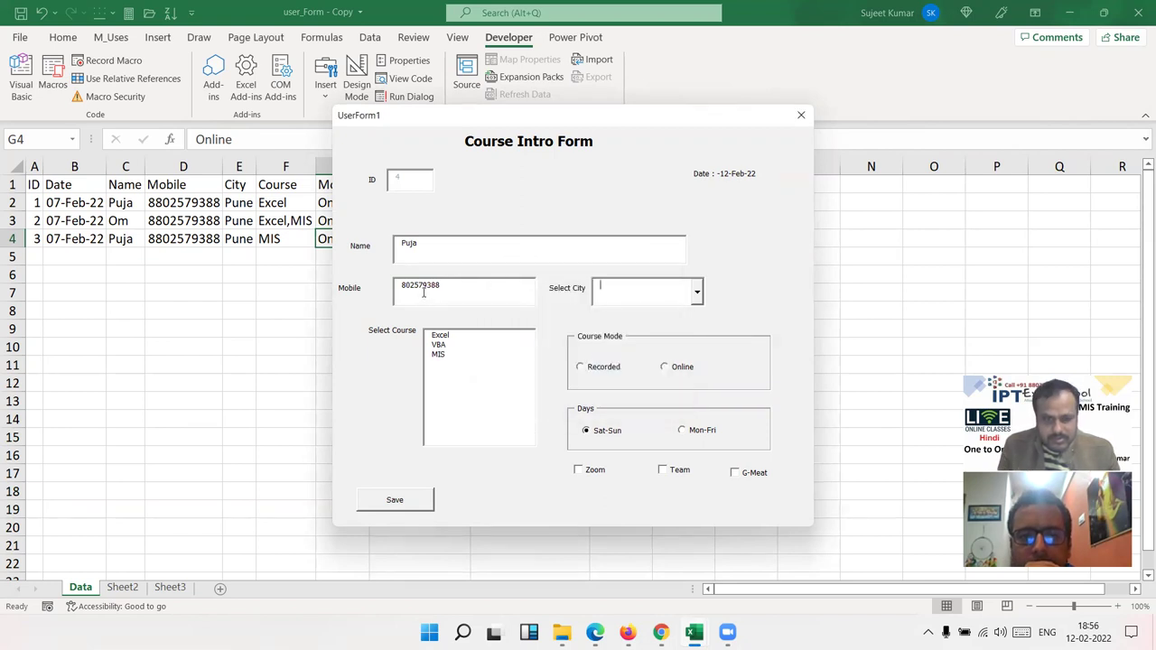
Step: Complete the mobile number to 10 digits and choose Noida as the city
left_click(395, 291)
left_click(403, 287)
left_click(698, 291)
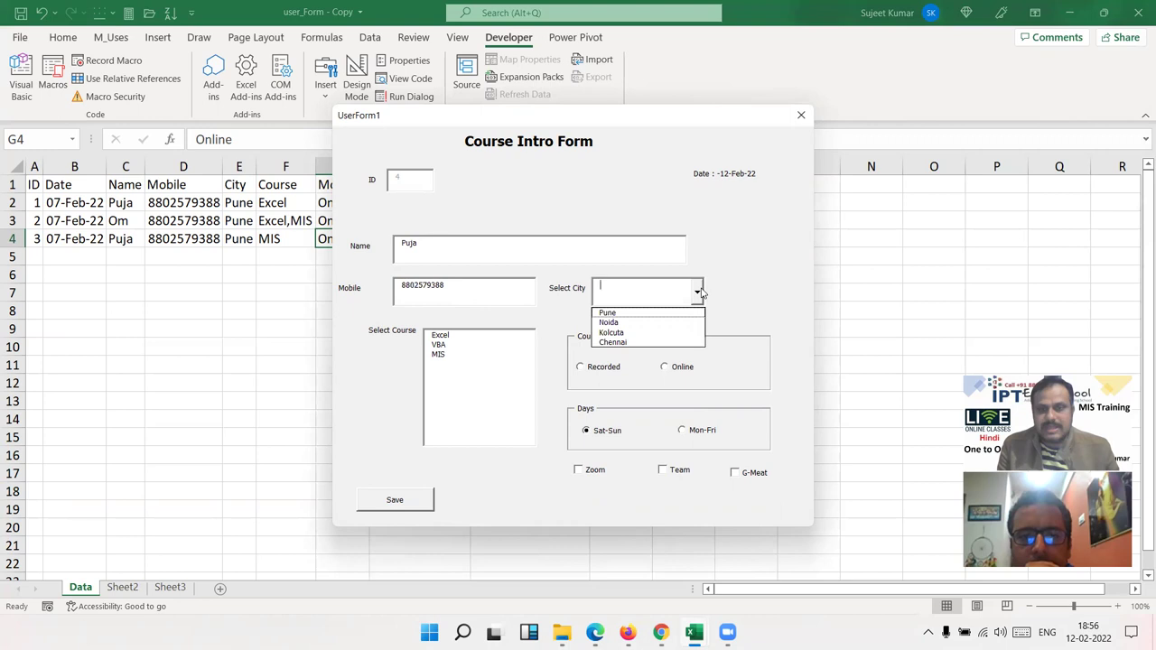
left_click(681, 322)
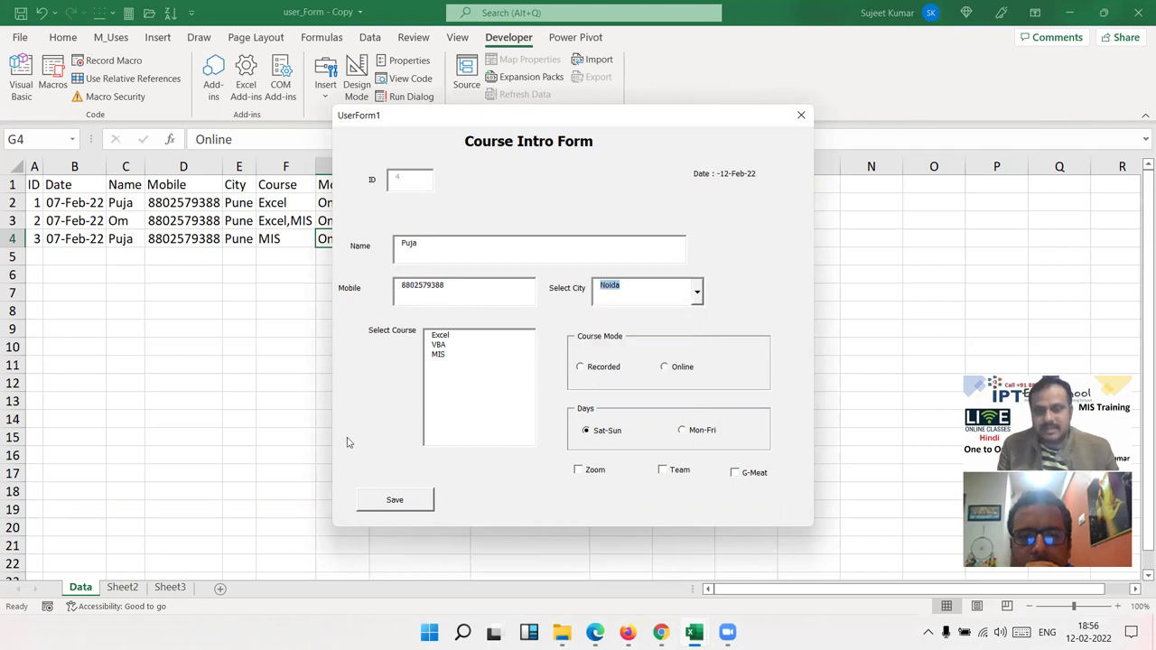
Step: Select Excel and MIS courses, Online mode, and Mon-Fri days
left_click(441, 338)
left_click(441, 355)
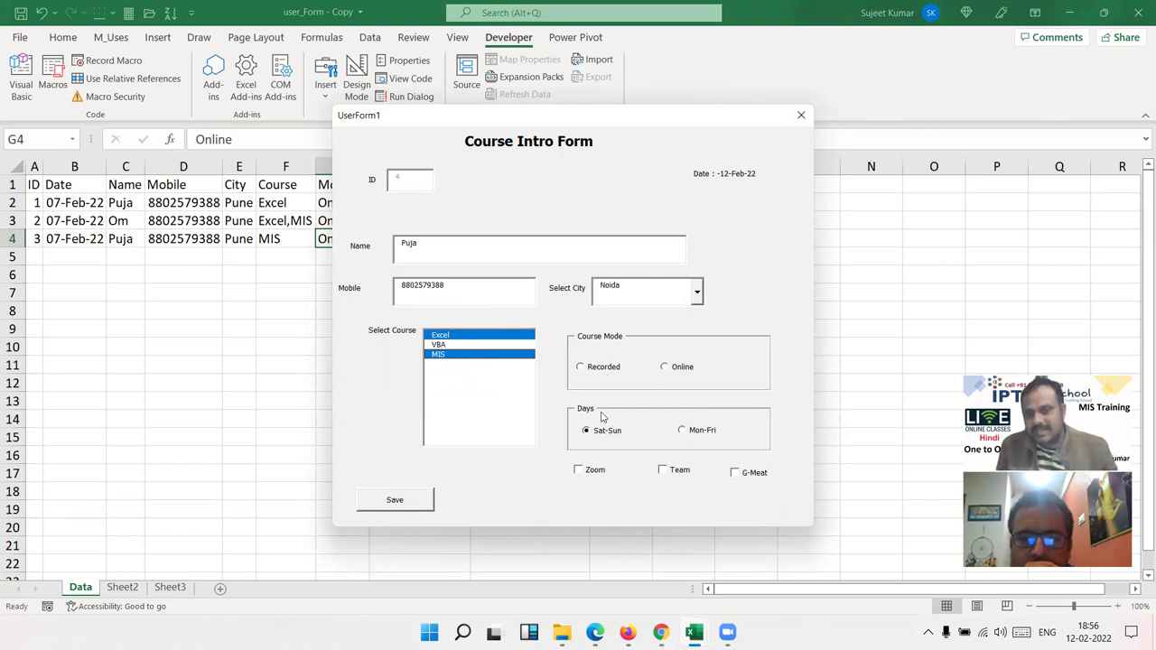
left_click(580, 368)
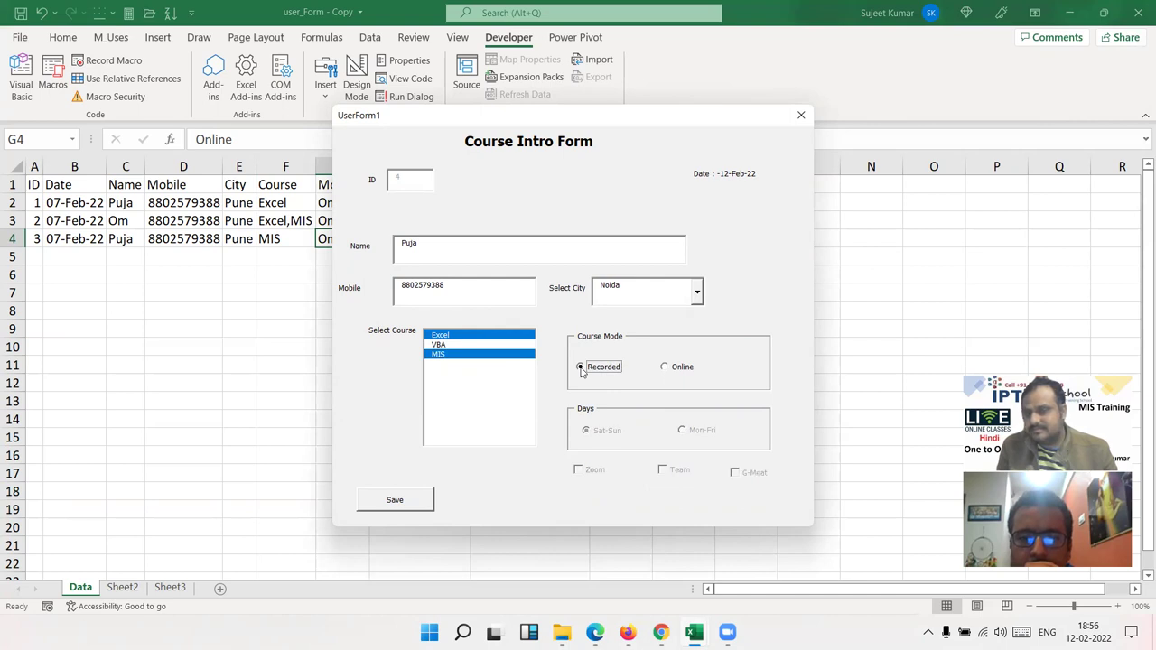
left_click(684, 366)
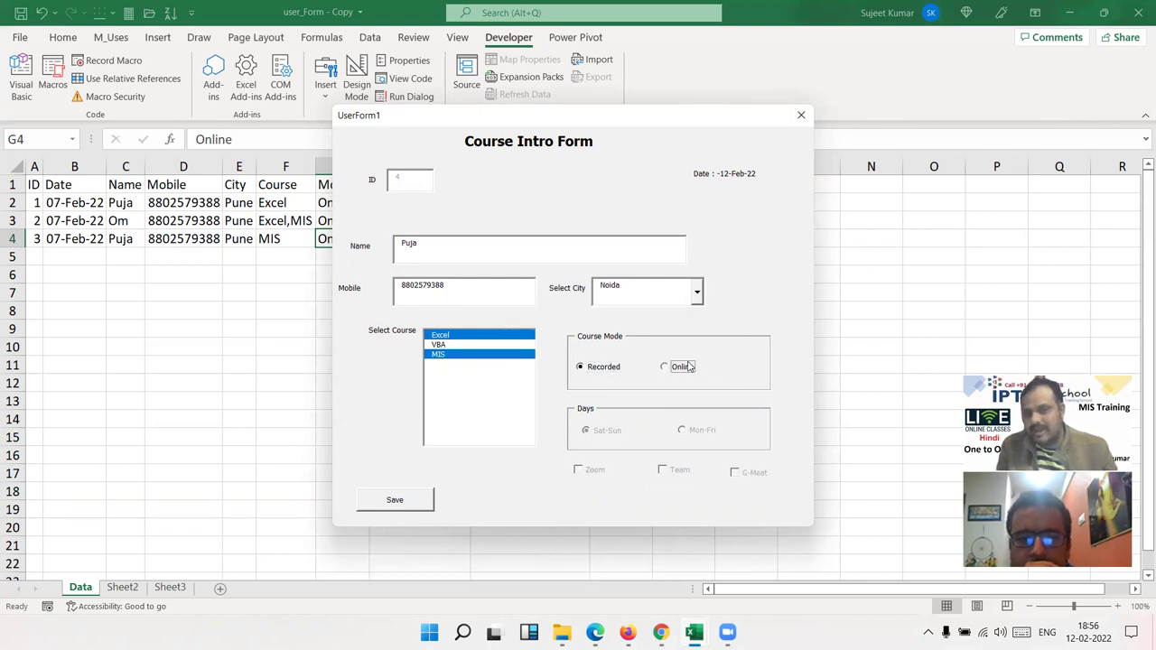
left_click(603, 368)
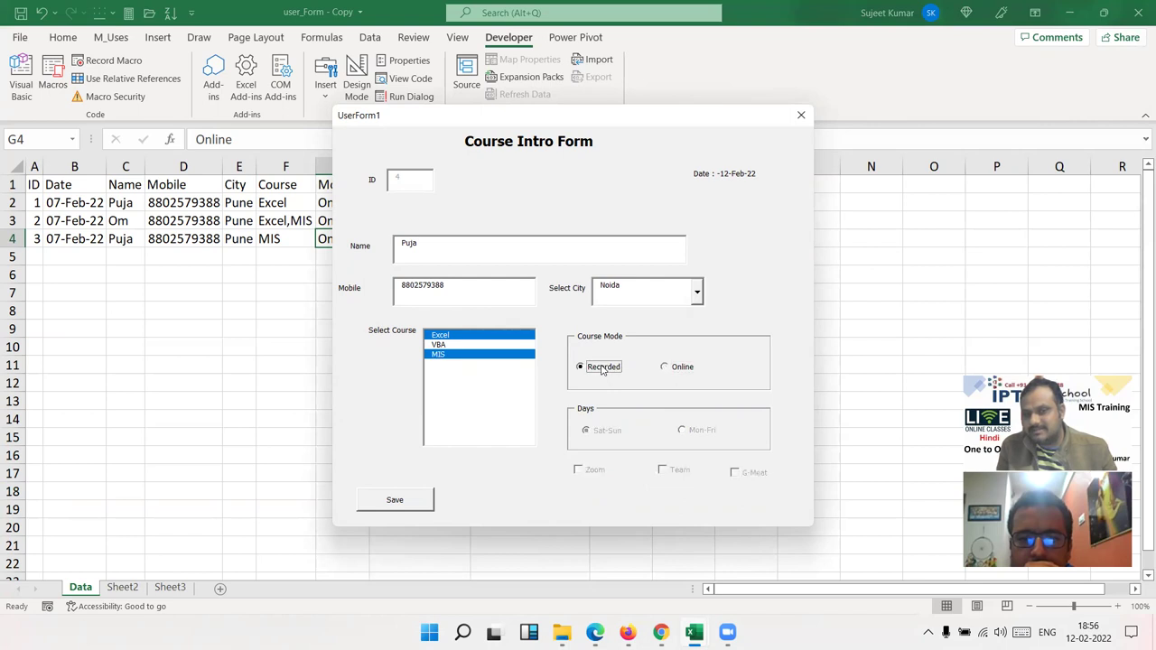
left_click(682, 369)
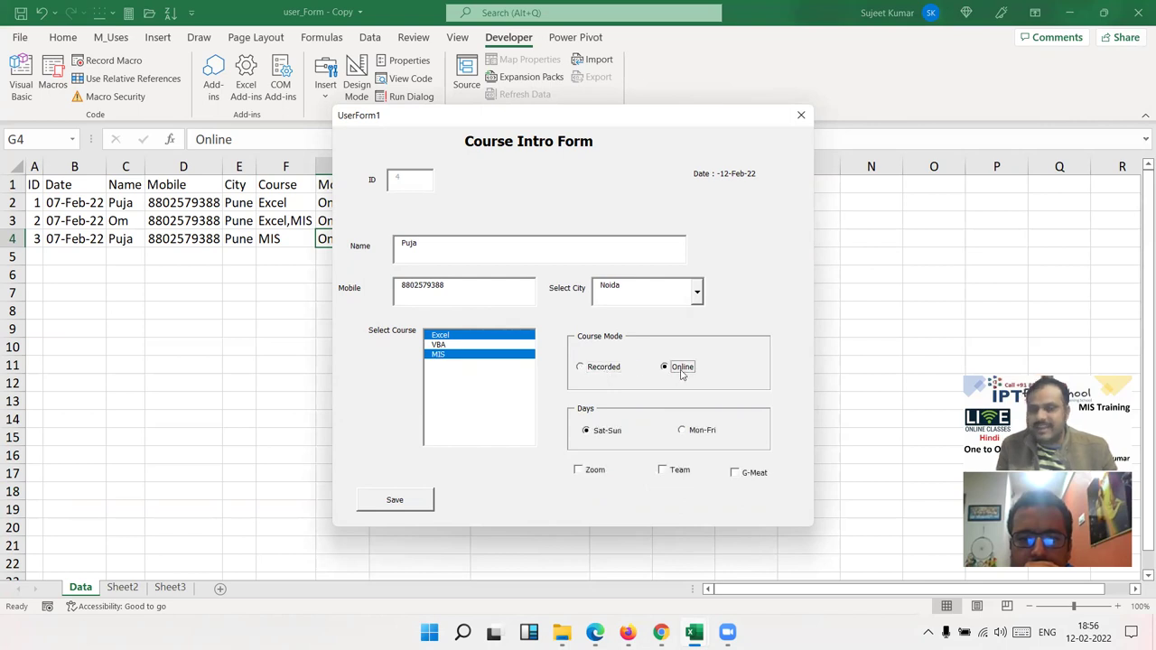
left_click(697, 431)
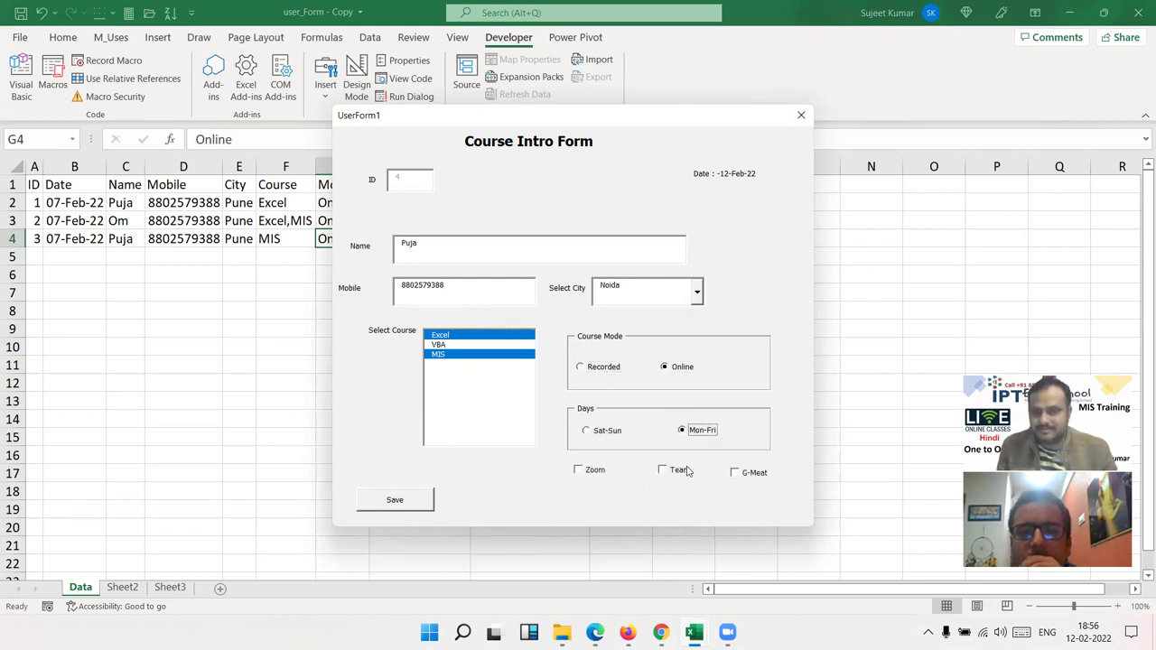
Step: Tick Team and G-Meat, save the record to row 5, and close the form
left_click(679, 471)
left_click(758, 475)
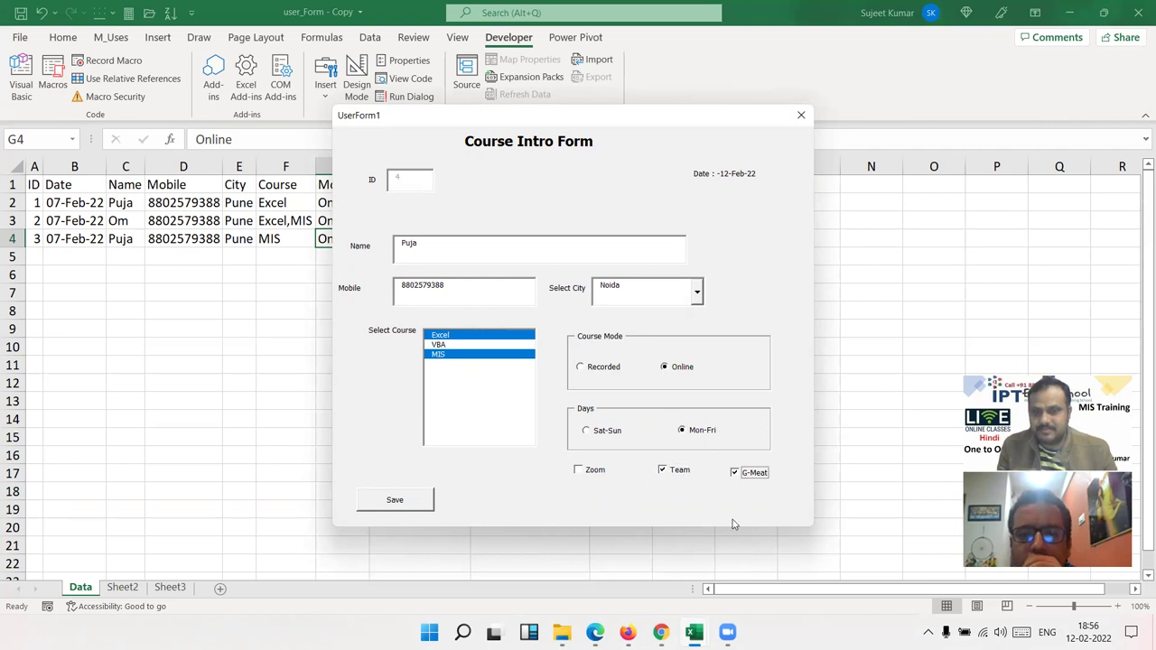
left_click(428, 501)
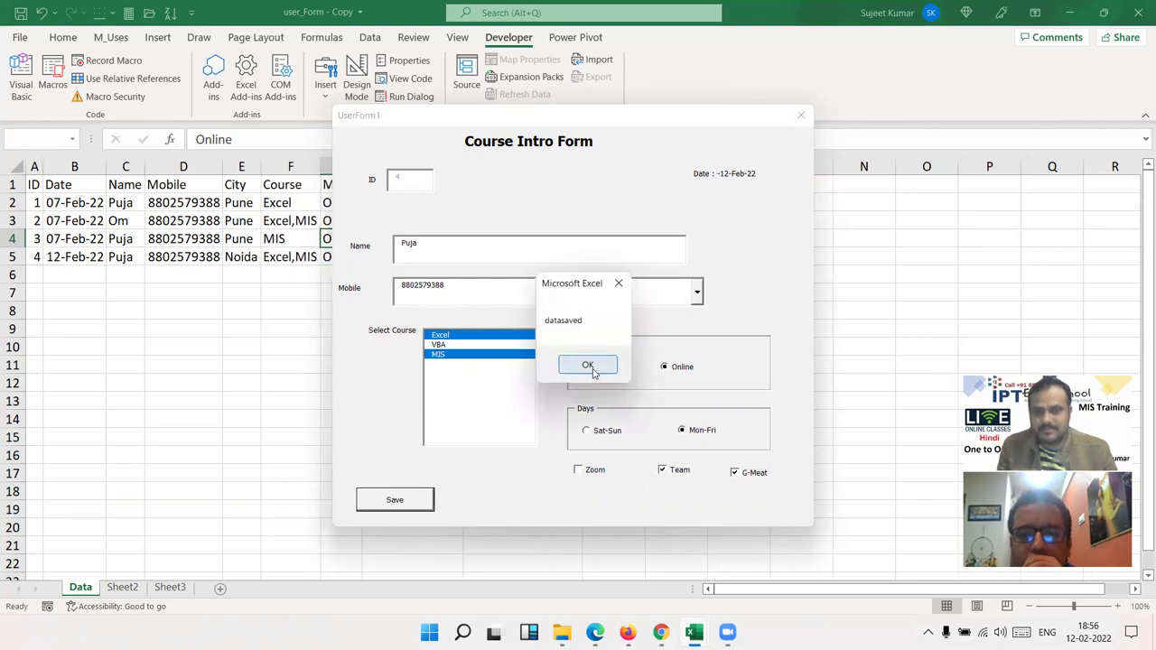
key("Return")
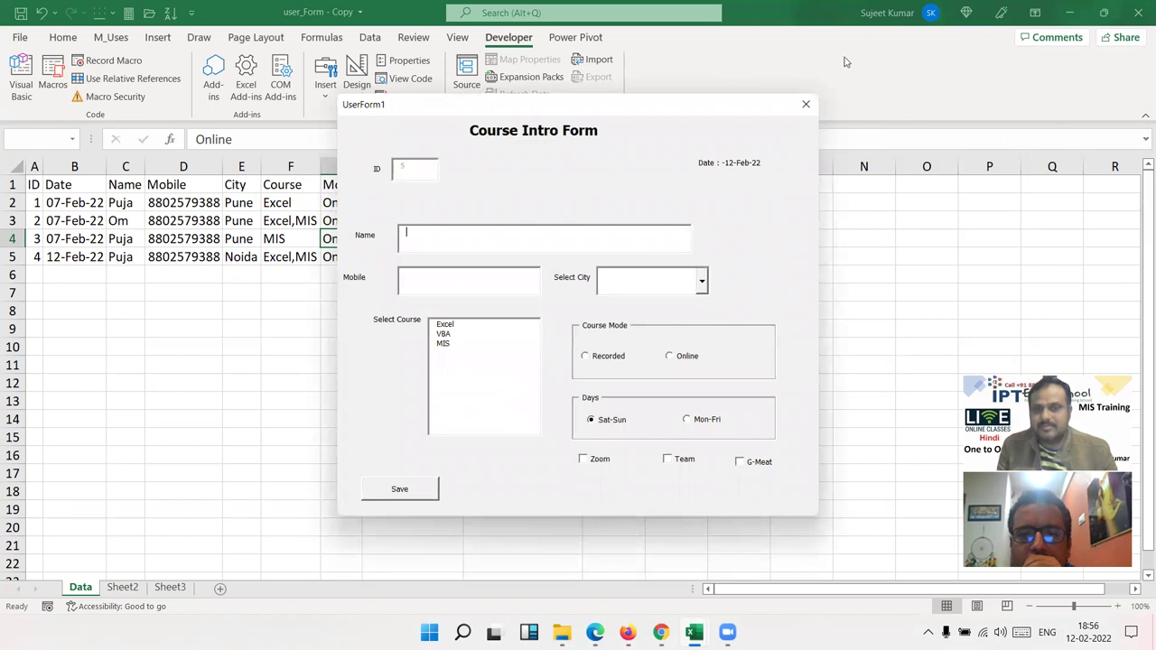
left_click(805, 104)
Step: Close the user_Form - Copy workbook without saving and dismiss the Out of memory message
key("alt+F11")
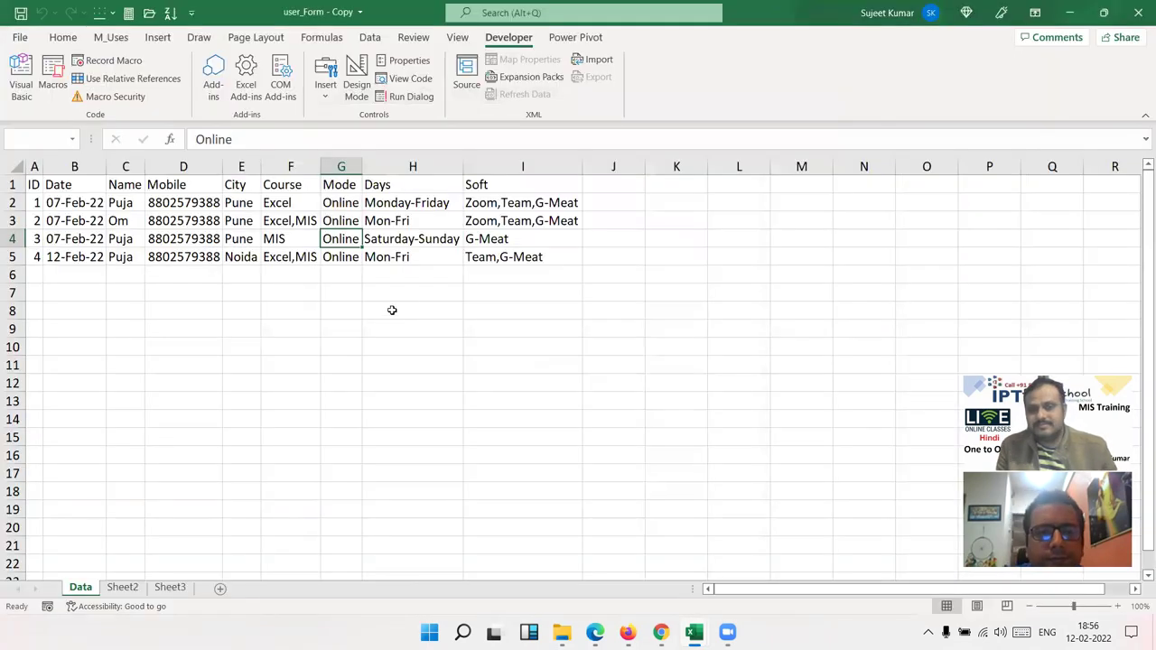
left_click(1133, 12)
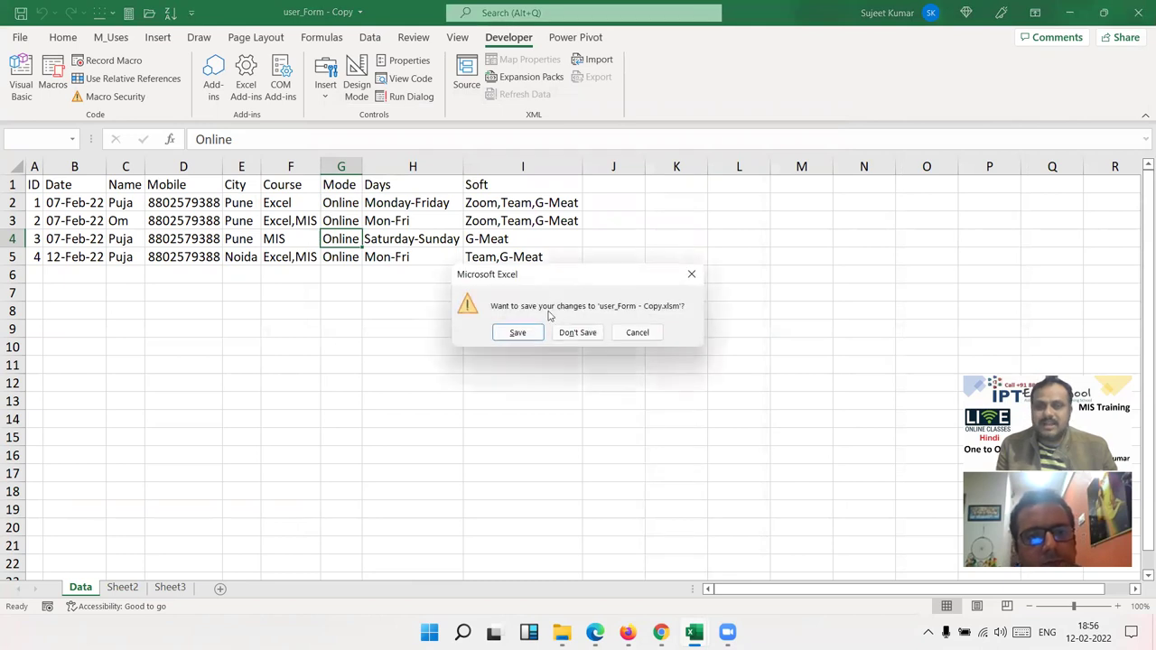
left_click(572, 331)
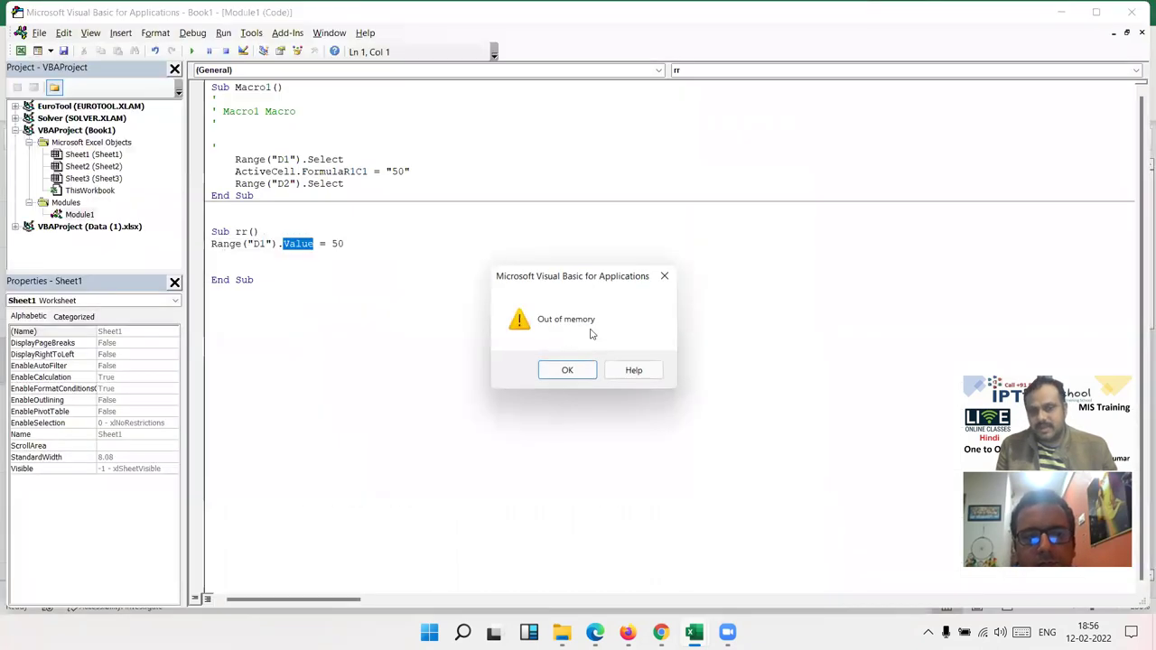
left_click(563, 370)
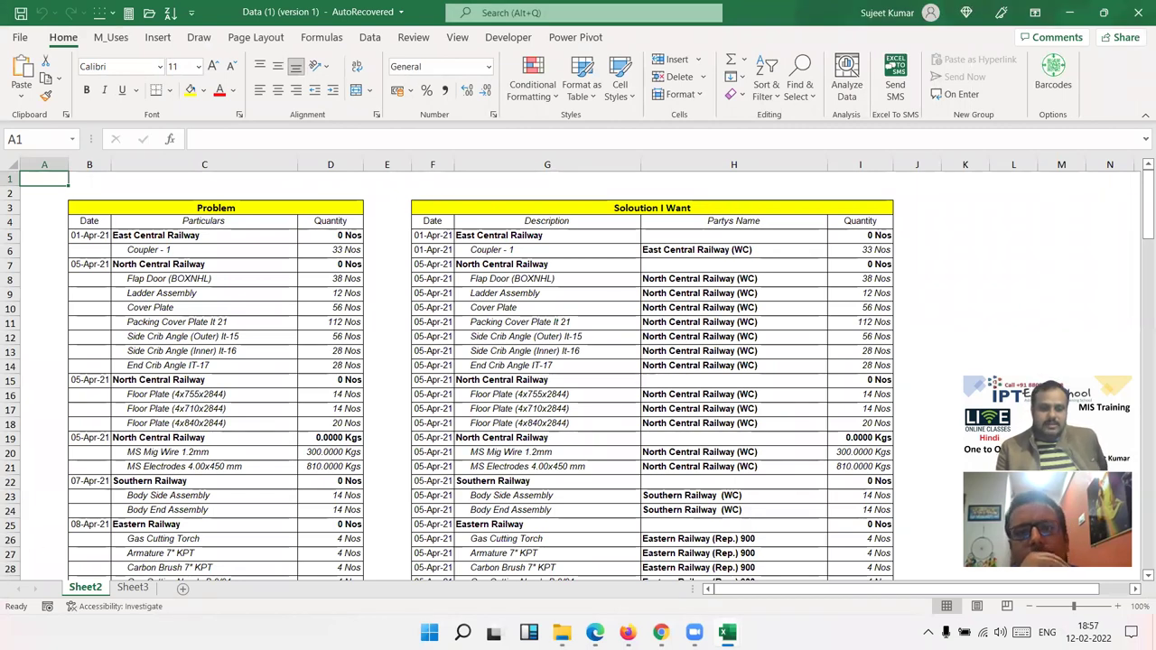
Step: View Sheet3, then minimize the Data (1) workbook to bring Book1 forward
left_click(133, 588)
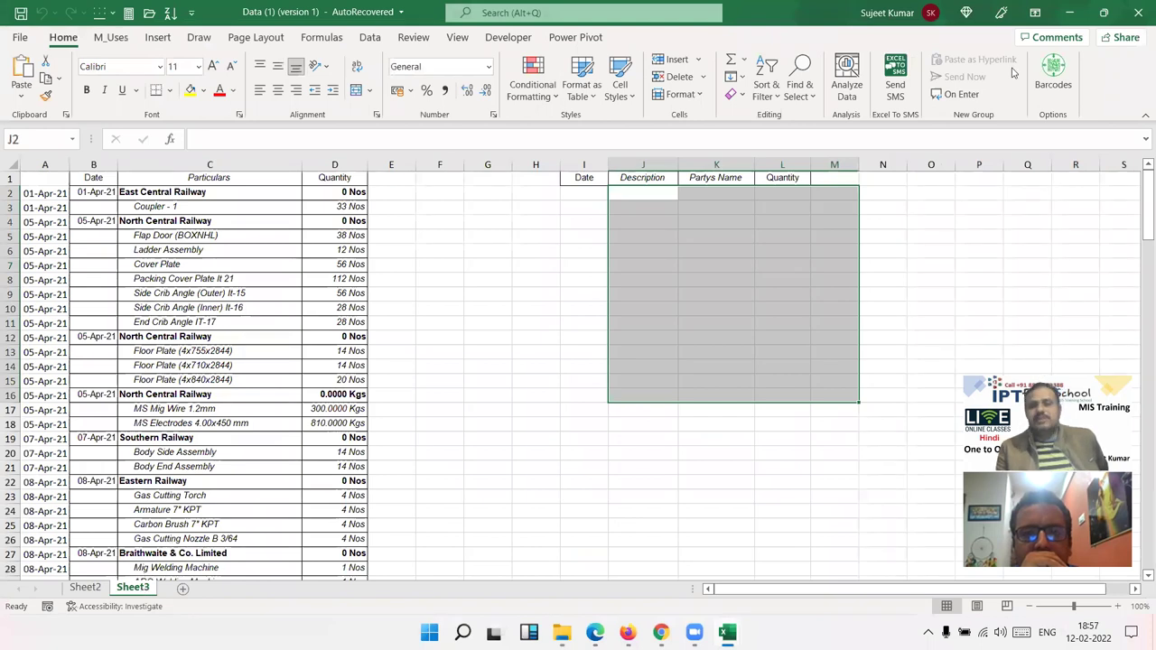
left_click(1069, 17)
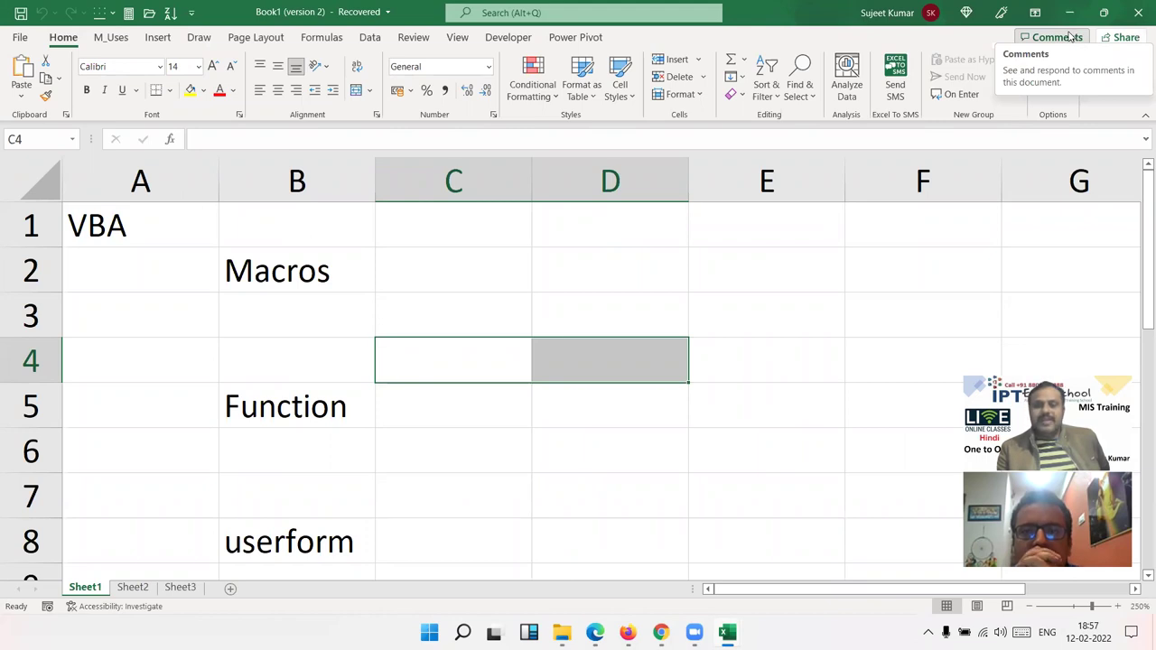
Step: Select D4, show the blank Sheet2, check the Data workbook's Cover Plate cell C7, then return to Book1
left_click(575, 355)
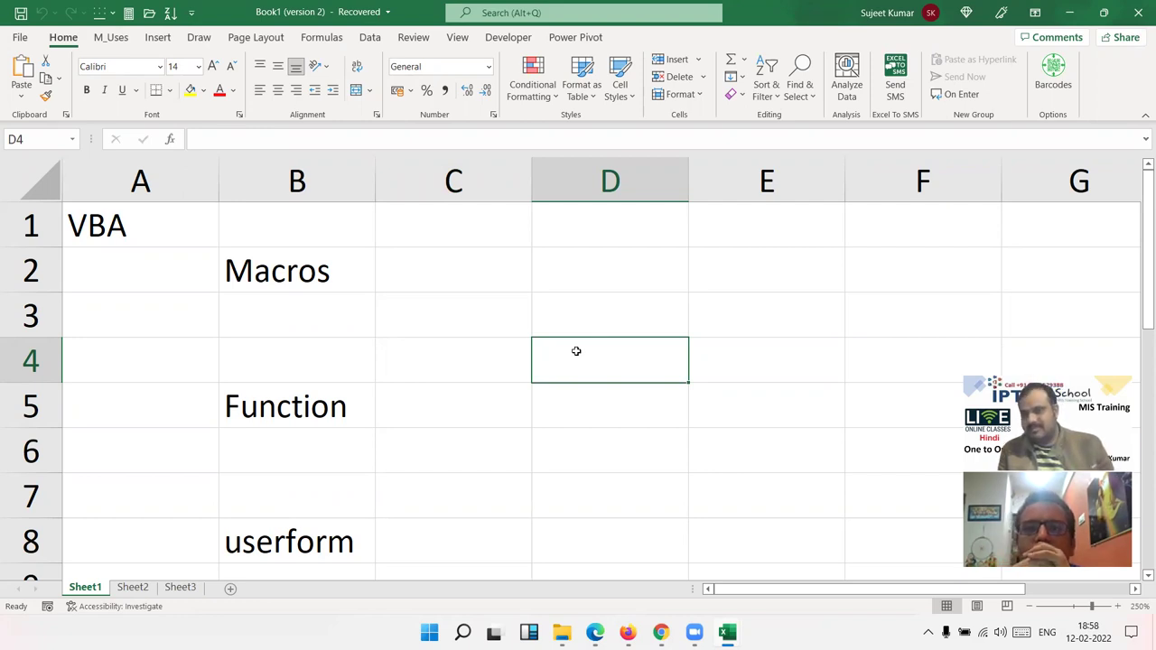
left_click(143, 585)
key("alt+Tab")
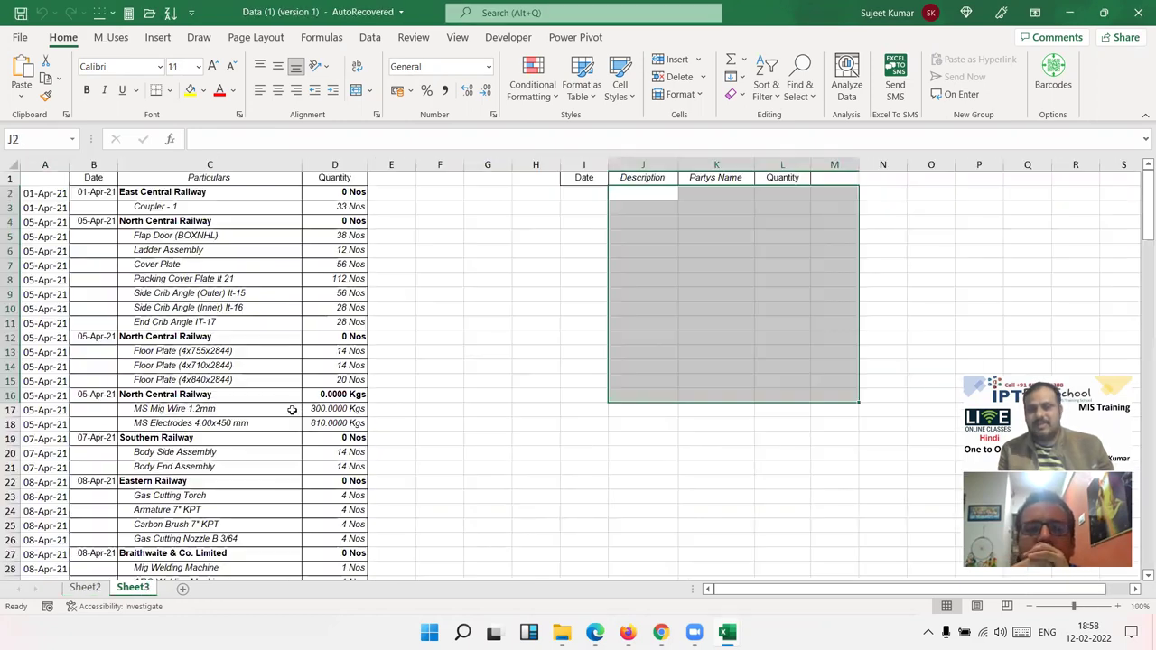
scroll(174, 300, "down", 15)
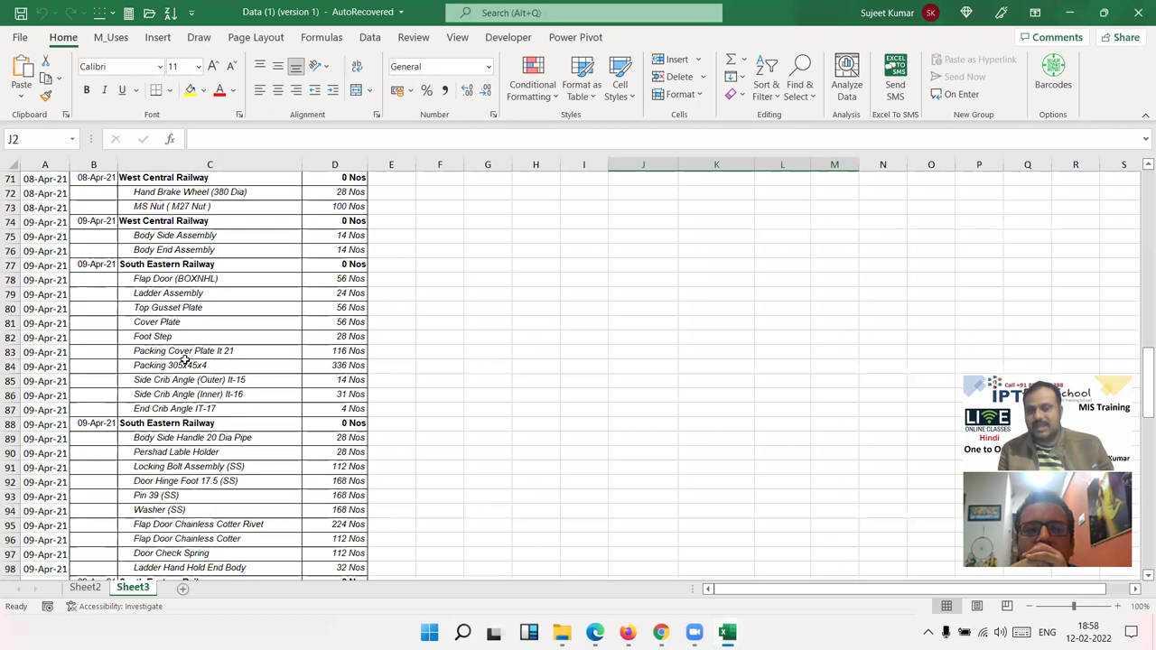
scroll(187, 354, "up", 20)
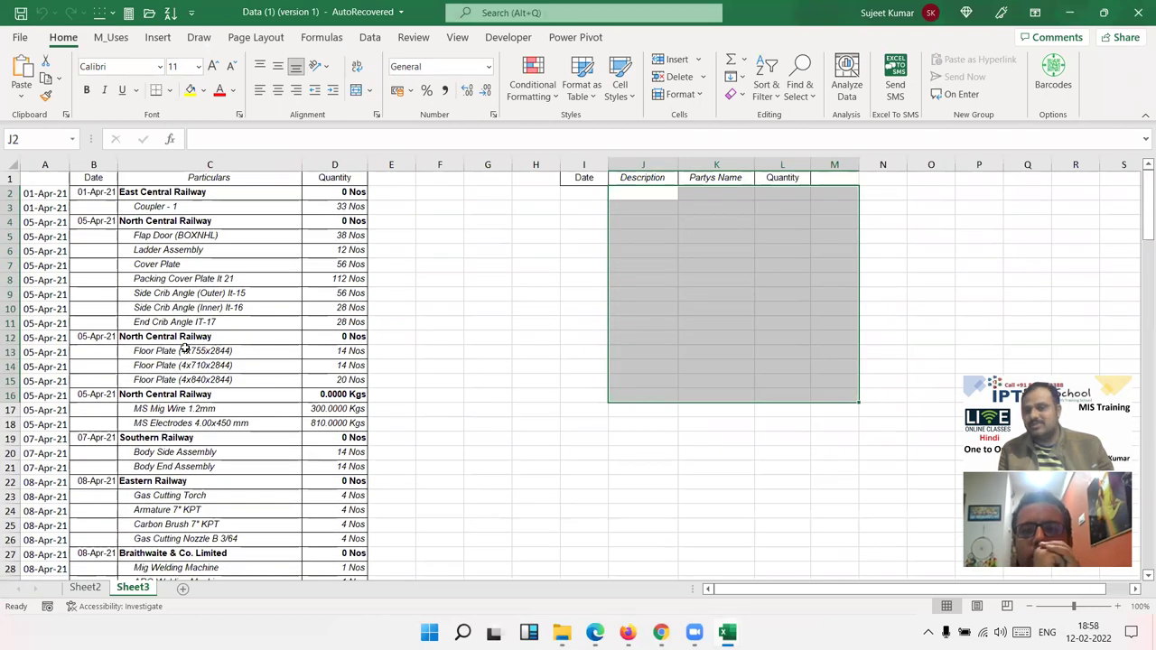
left_click(282, 262)
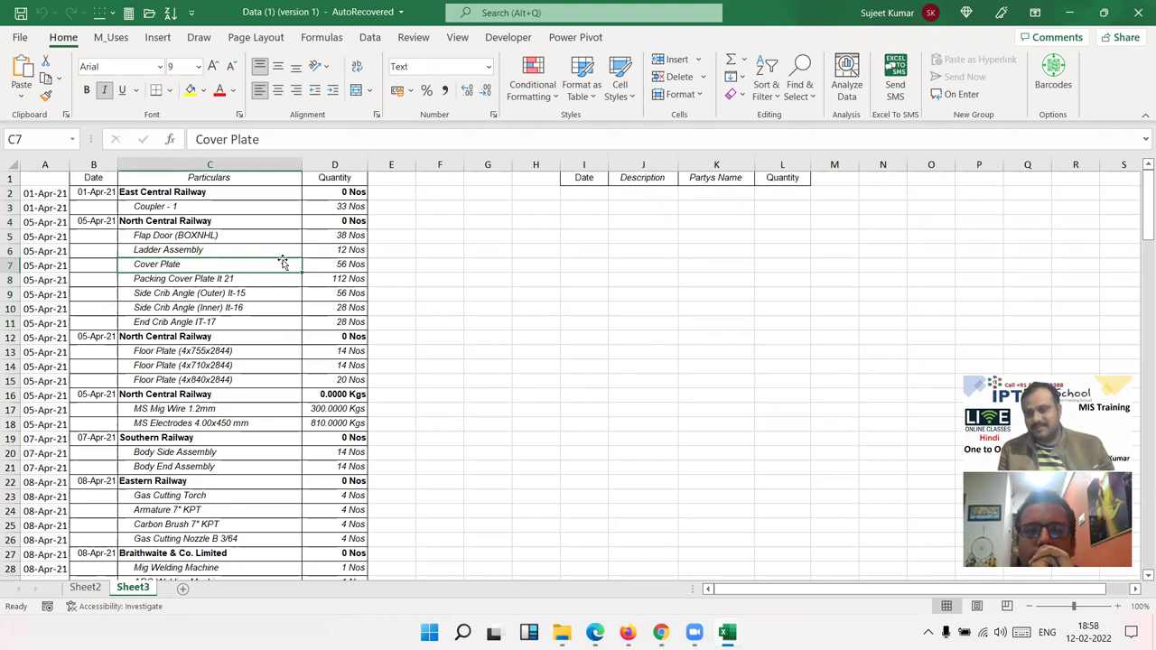
key("ctrl+Tab")
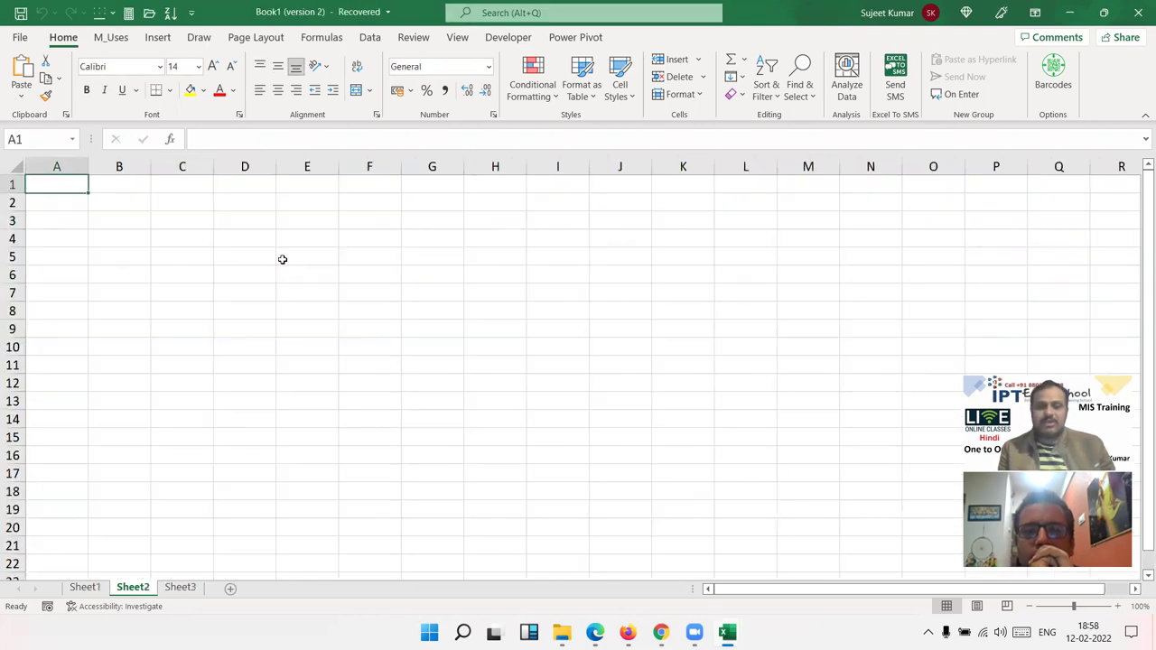
Step: Check in Developer > Macro Security that Enable VBA macros is set, then close it unchanged
left_click(520, 39)
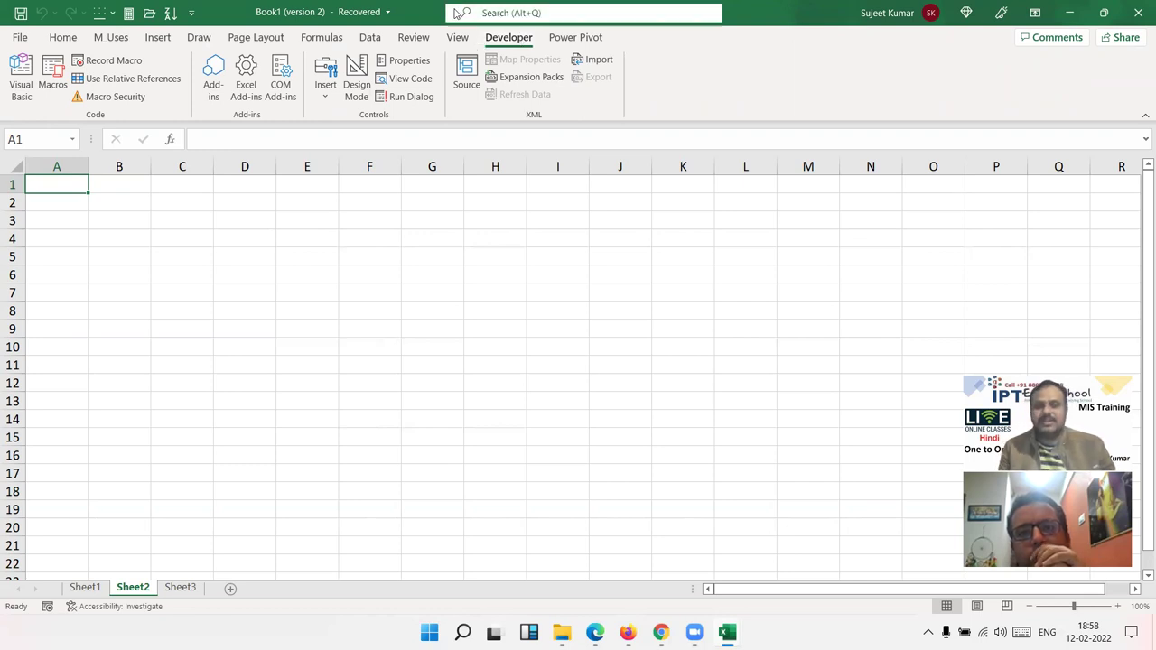
left_click(102, 101)
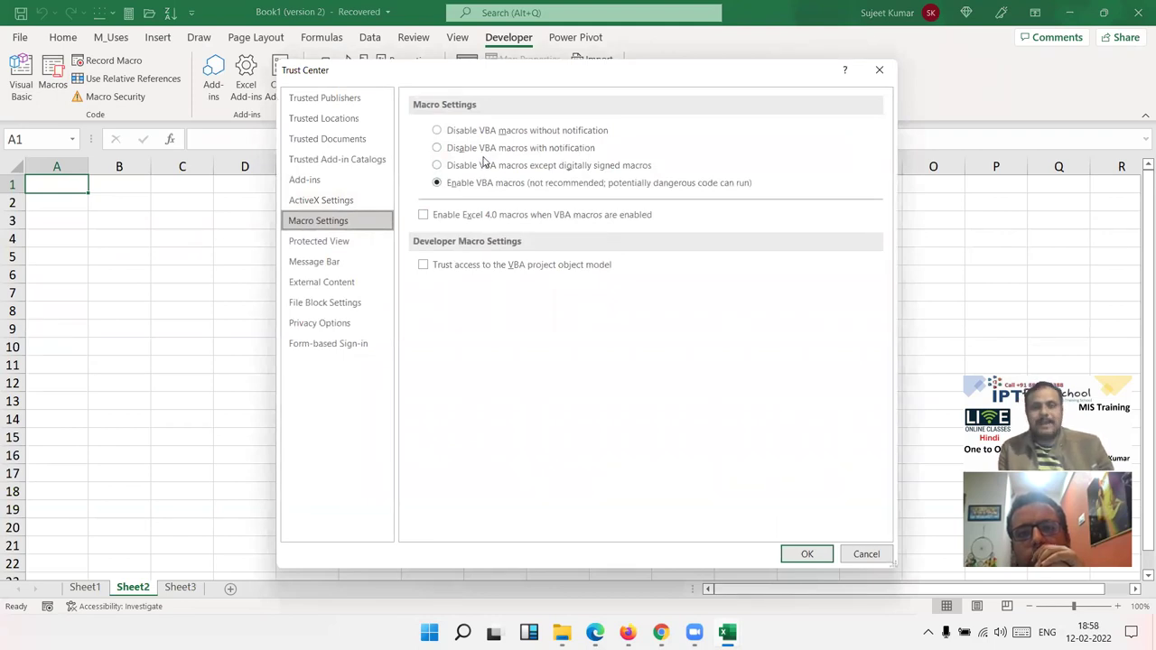
key("Escape")
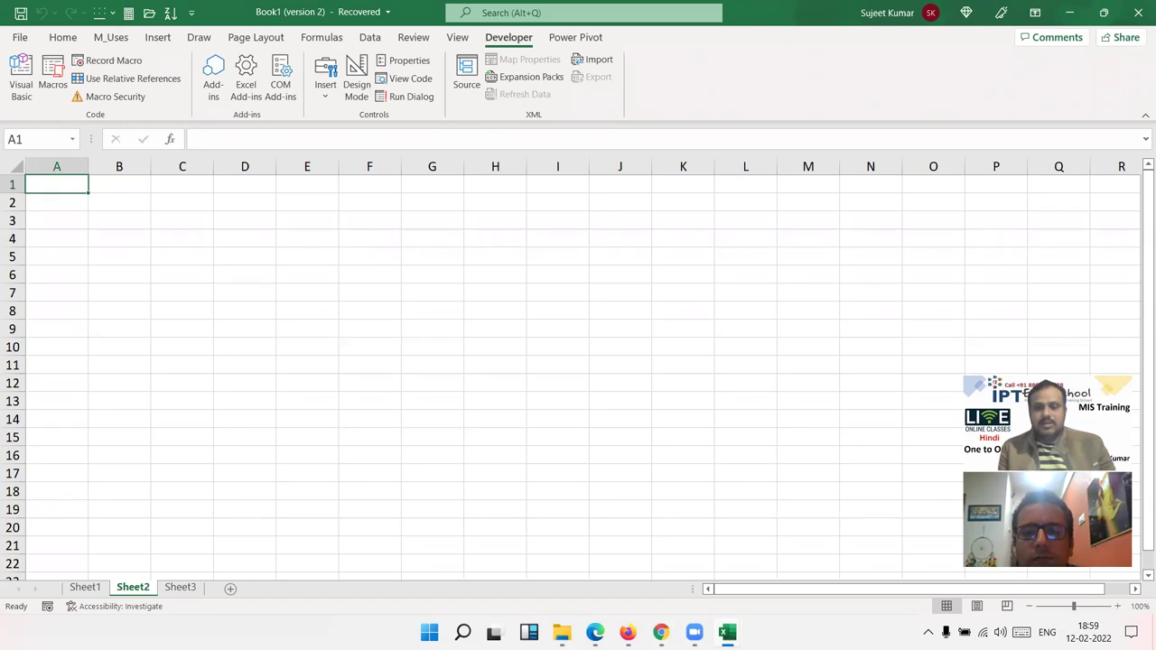
Step: Switch from Excel to Chrome and start a new browser tab
left_click(660, 632)
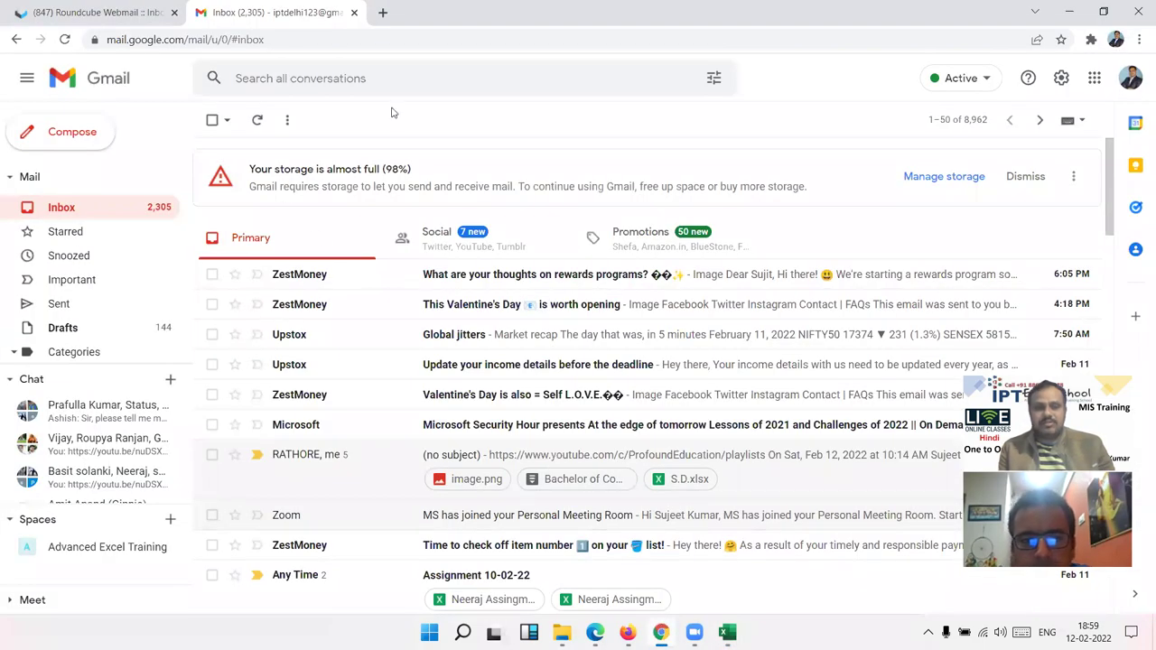
left_click(383, 12)
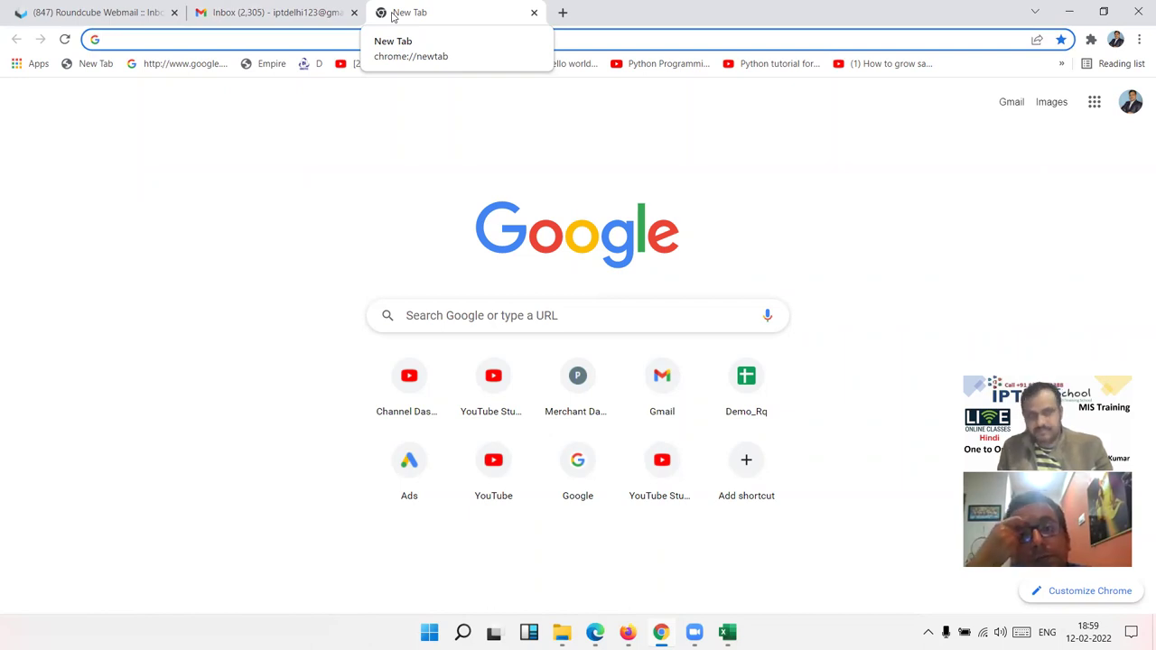
Step: Load excel-vba.com in the new tab to reach its Excel Macros Tutorial home page
left_click(287, 36)
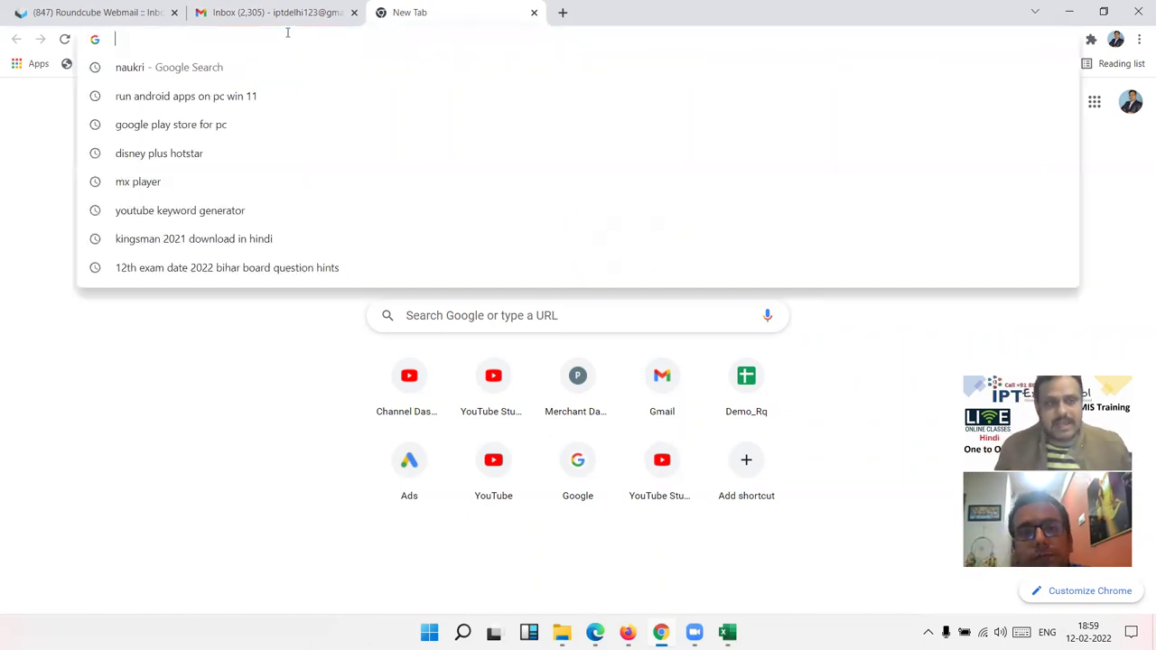
type("excel")
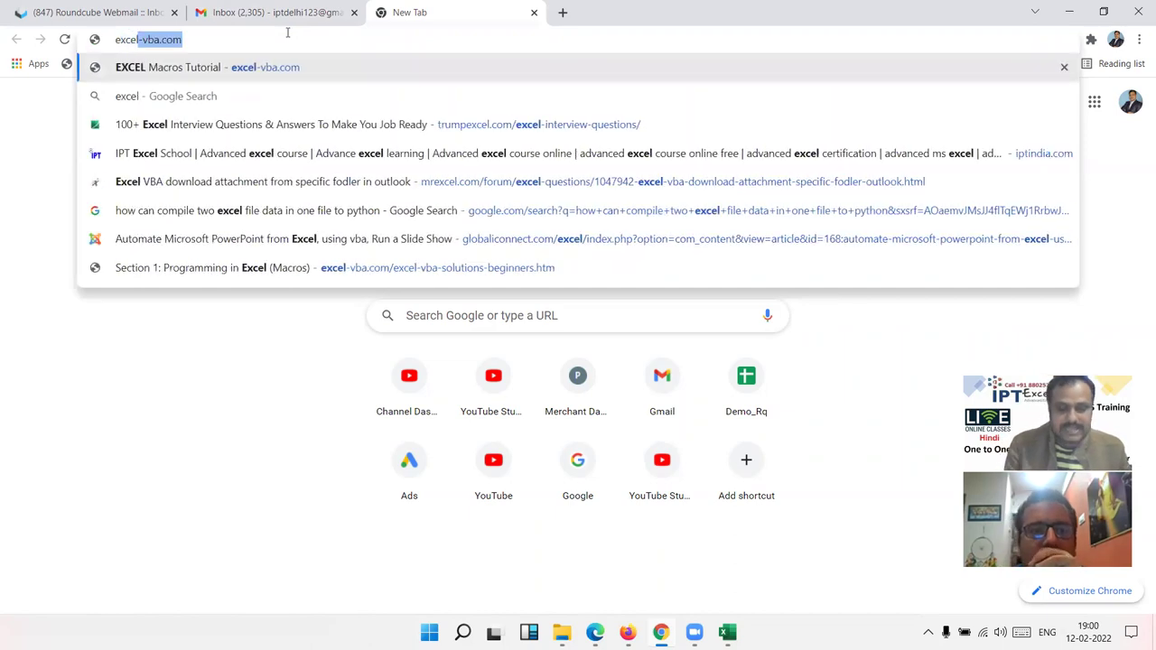
type("-vba.com")
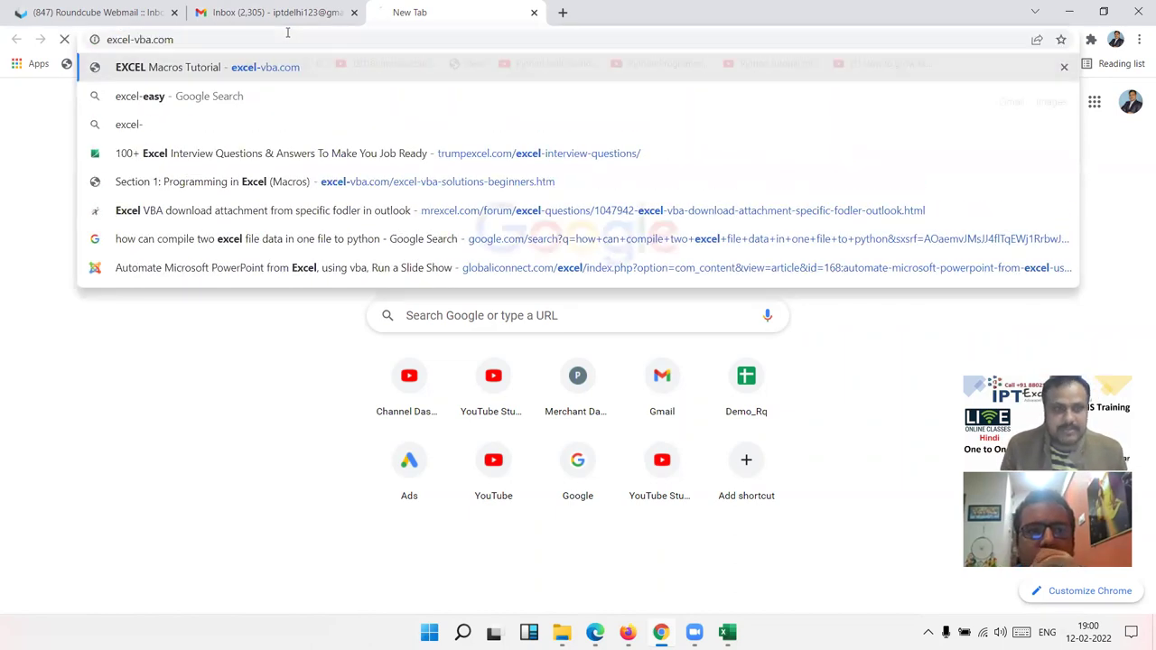
key("Return")
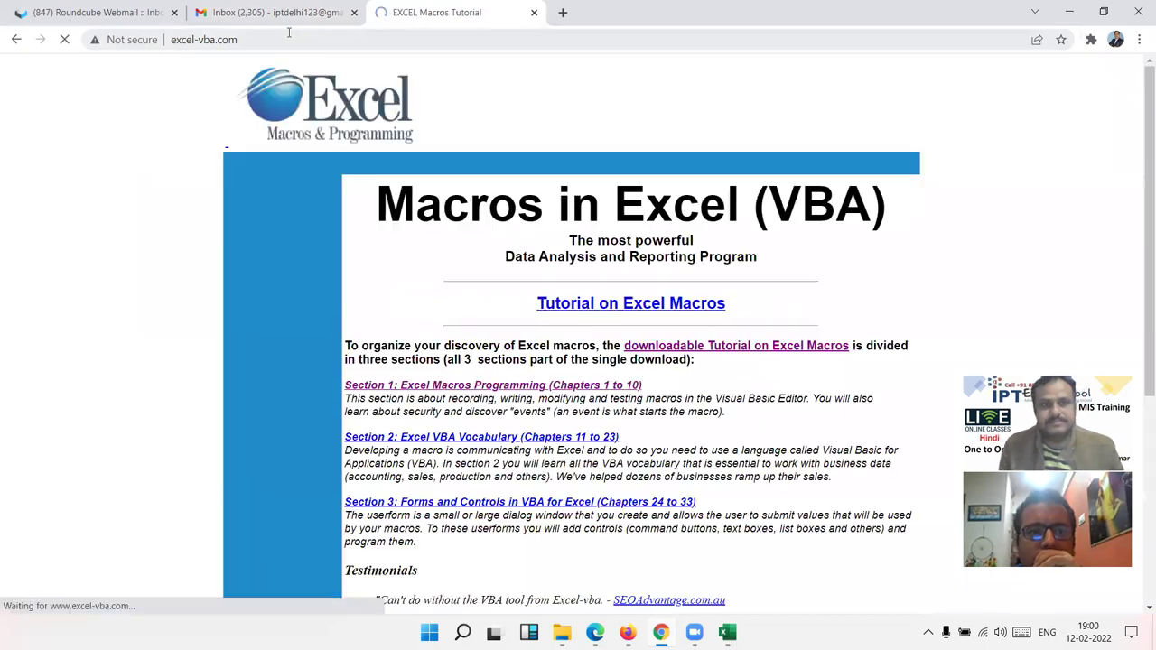
left_click(320, 37)
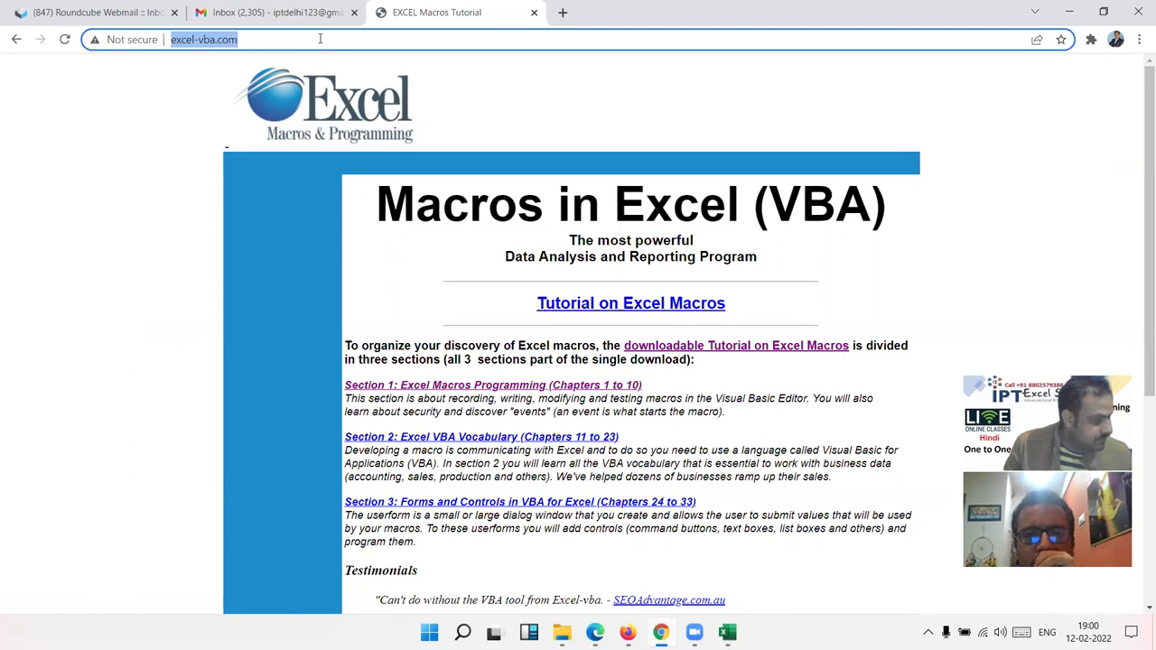
scroll(459, 301, "down", 3)
scroll(495, 388, "up", 3)
Step: Open Section 1: Excel Macros Programming and scroll down through the page
left_click(495, 388)
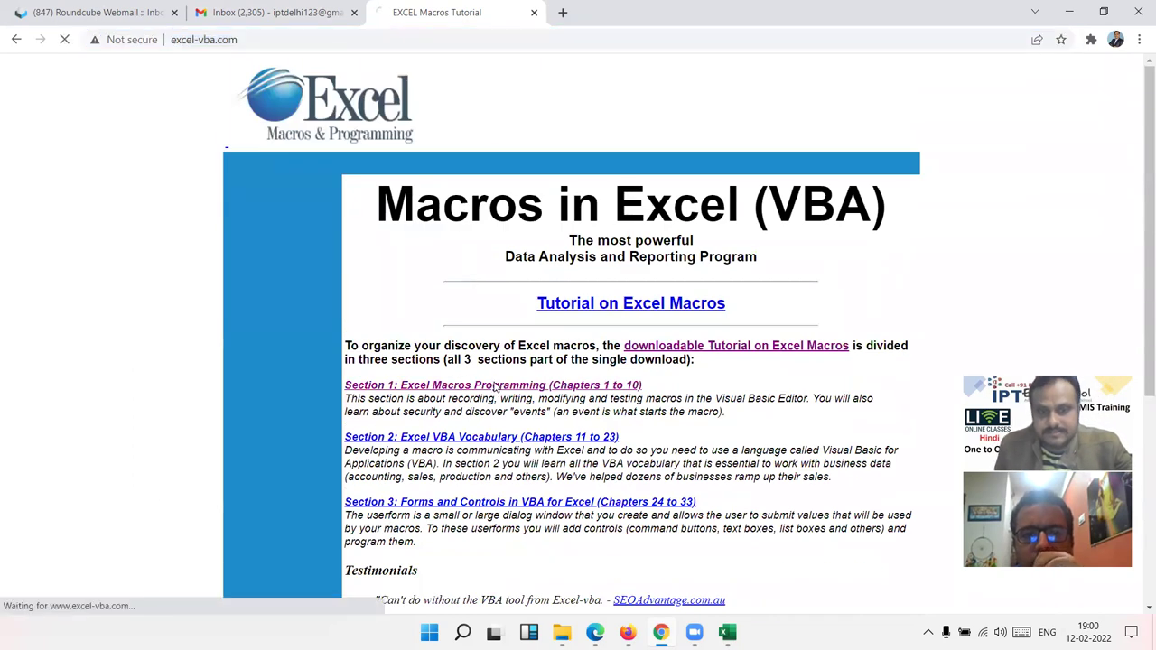
scroll(585, 330, "down", 10)
scroll(585, 330, "down", 5)
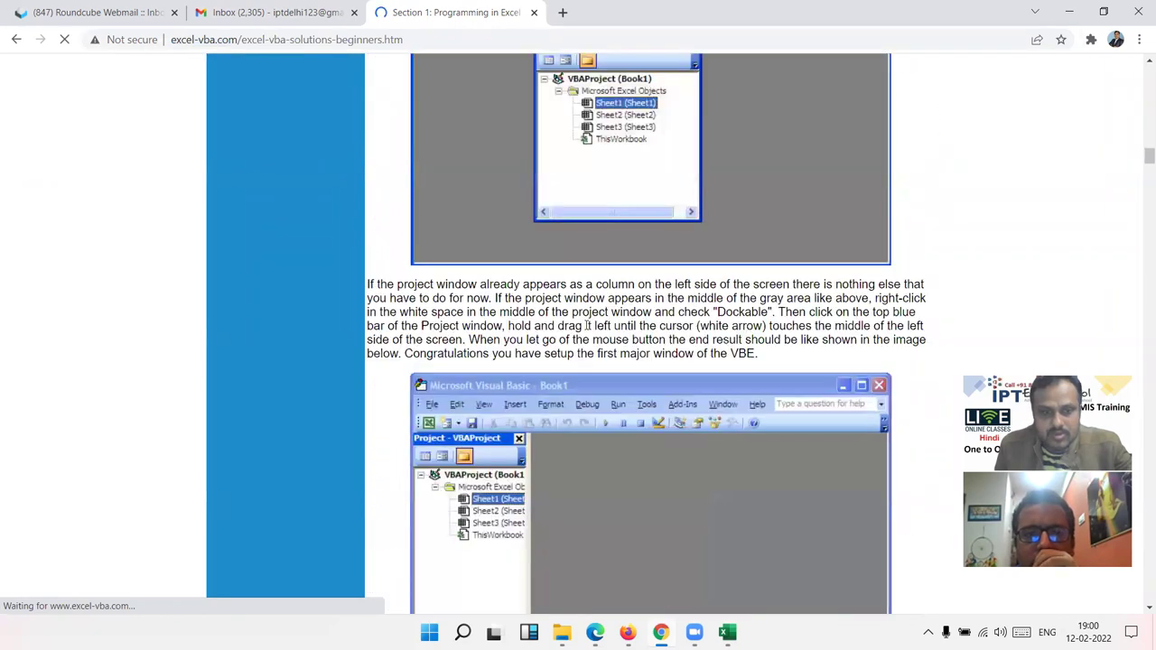
scroll(585, 331, "down", 5)
scroll(585, 330, "down", 5)
scroll(586, 325, "down", 5)
scroll(586, 325, "down", 5)
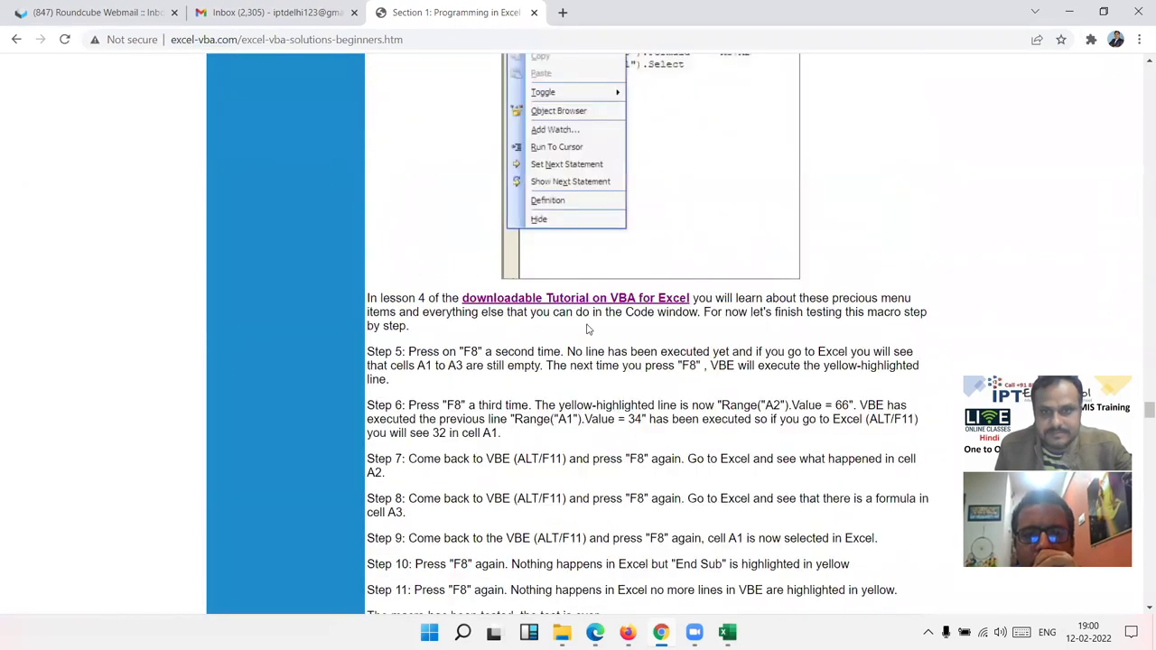
scroll(586, 325, "down", 5)
scroll(586, 325, "down", 5)
scroll(588, 329, "down", 5)
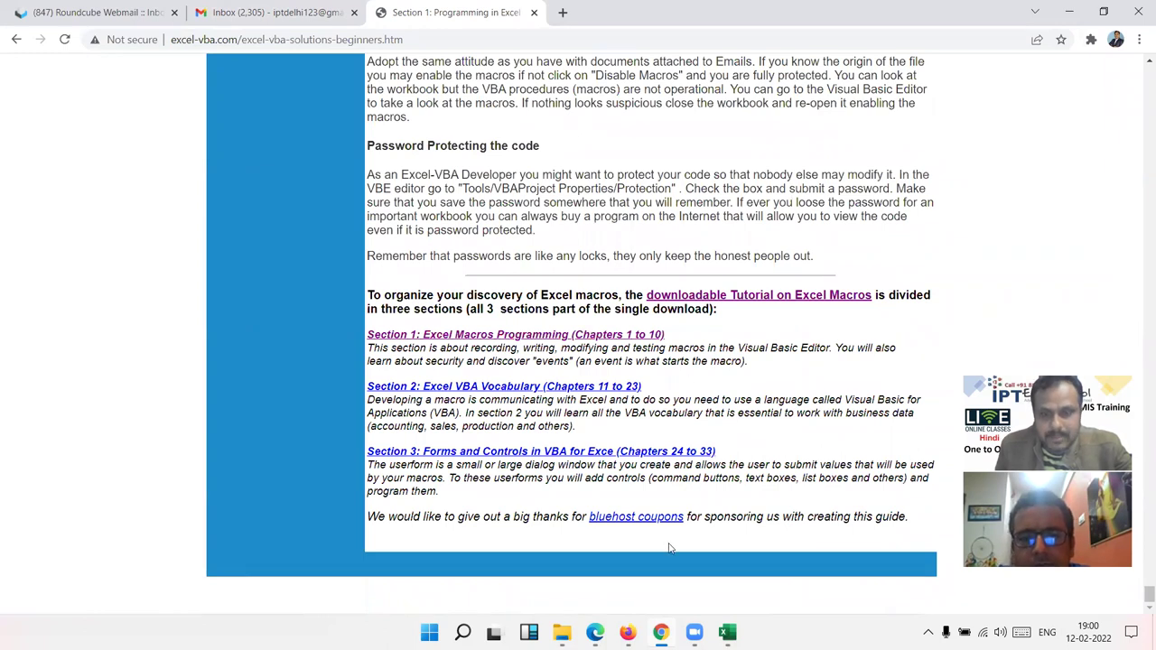
Step: Scroll back up to The Visual Basic Editor in Excel (VBE) section
scroll(696, 533, "up", 5)
scroll(666, 381, "up", 5)
scroll(667, 381, "up", 5)
scroll(667, 381, "up", 5)
scroll(668, 371, "up", 5)
scroll(672, 366, "up", 5)
scroll(673, 361, "up", 5)
scroll(673, 361, "up", 5)
scroll(673, 361, "up", 5)
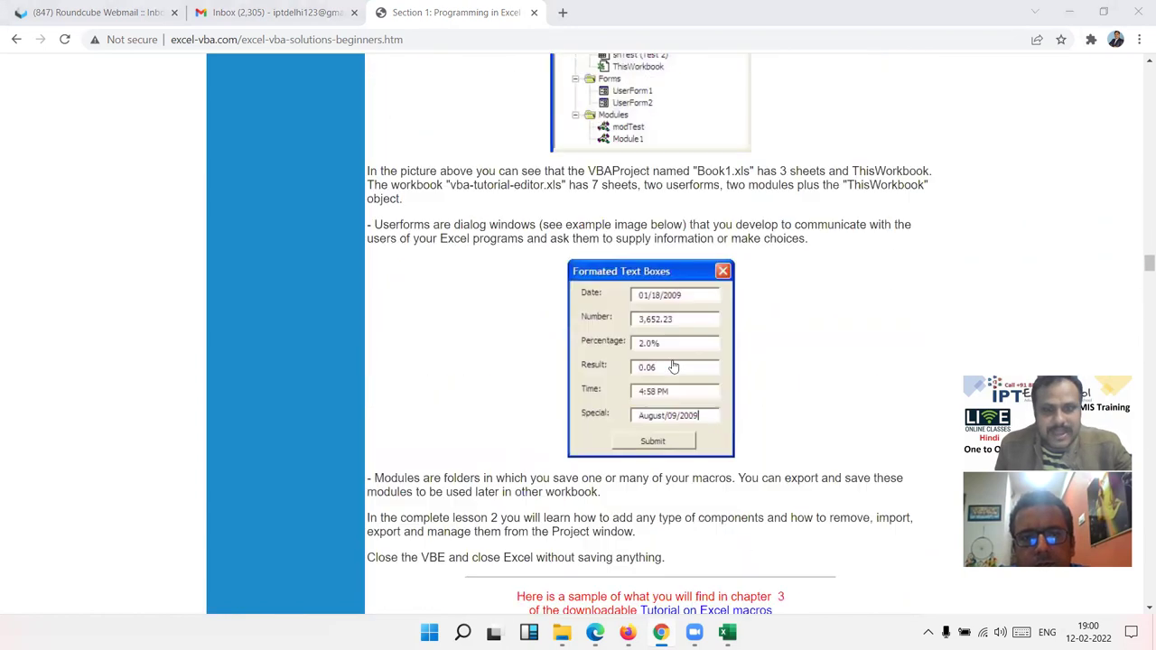
scroll(672, 359, "up", 5)
scroll(673, 357, "up", 5)
scroll(673, 356, "up", 5)
scroll(673, 357, "up", 5)
scroll(673, 354, "up", 5)
scroll(673, 353, "up", 5)
scroll(672, 352, "up", 8)
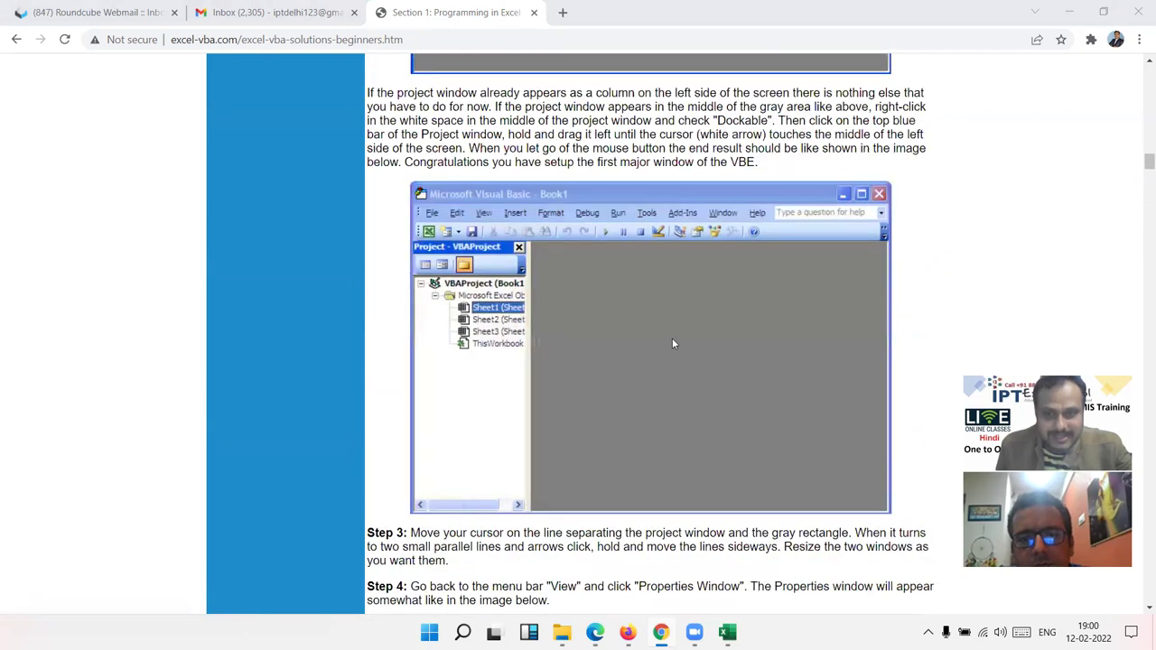
scroll(670, 334, "up", 2)
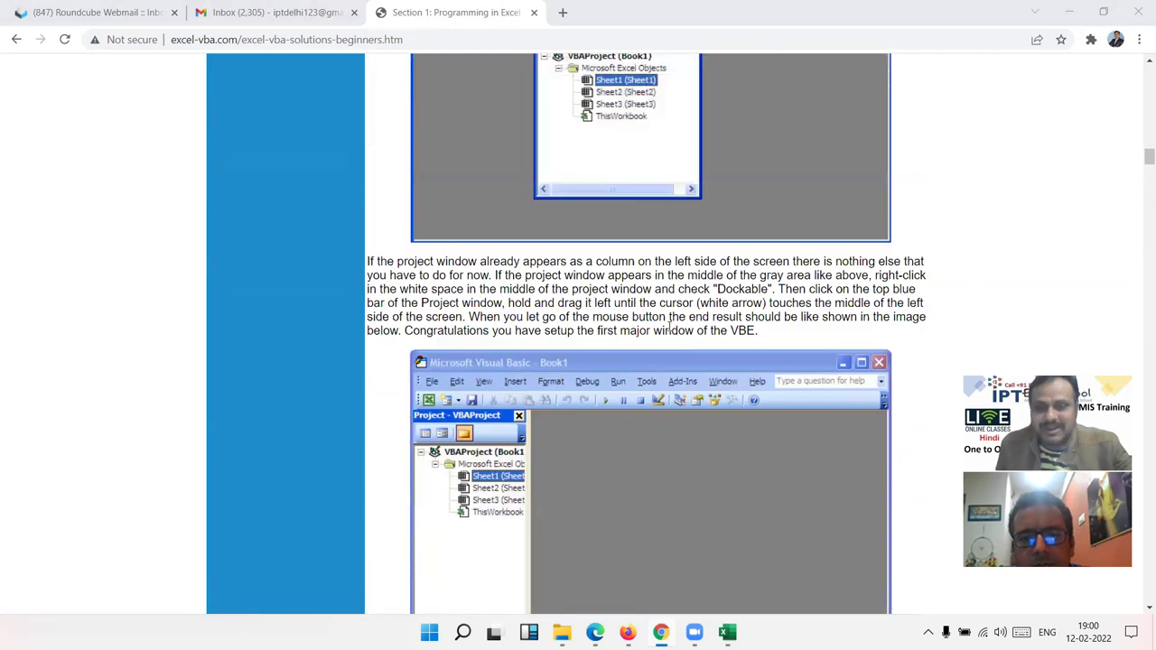
scroll(670, 334, "up", 5)
scroll(668, 326, "up", 5)
scroll(675, 135, "up", 3)
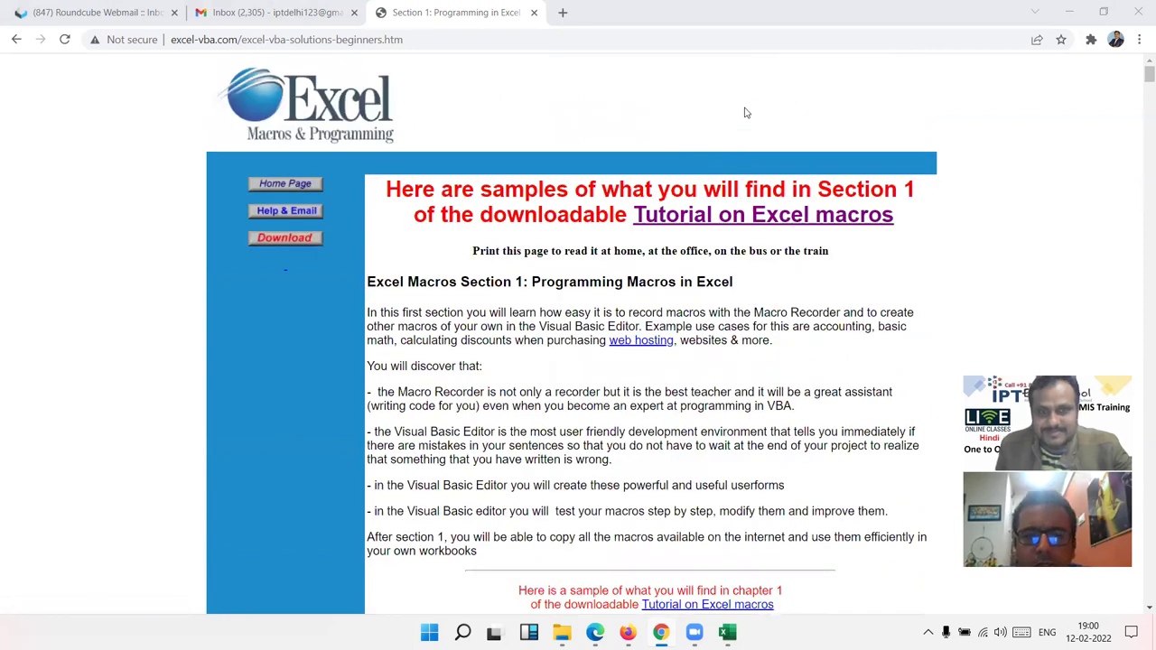
scroll(650, 360, "down", 3)
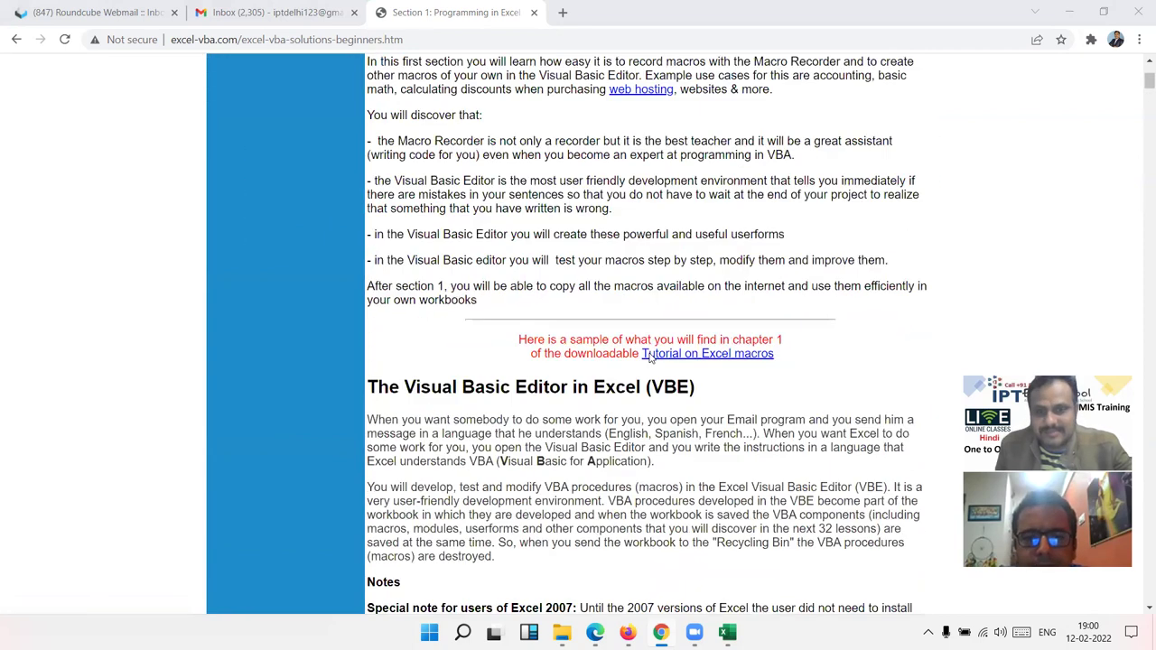
scroll(650, 357, "up", 3)
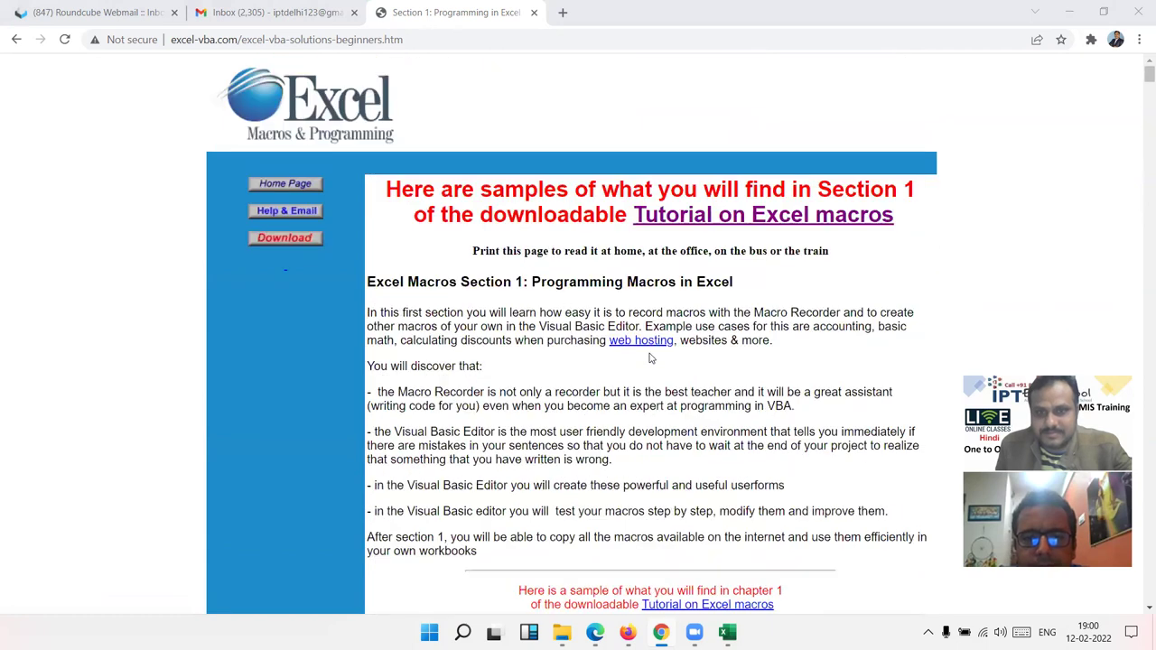
scroll(668, 379, "down", 6)
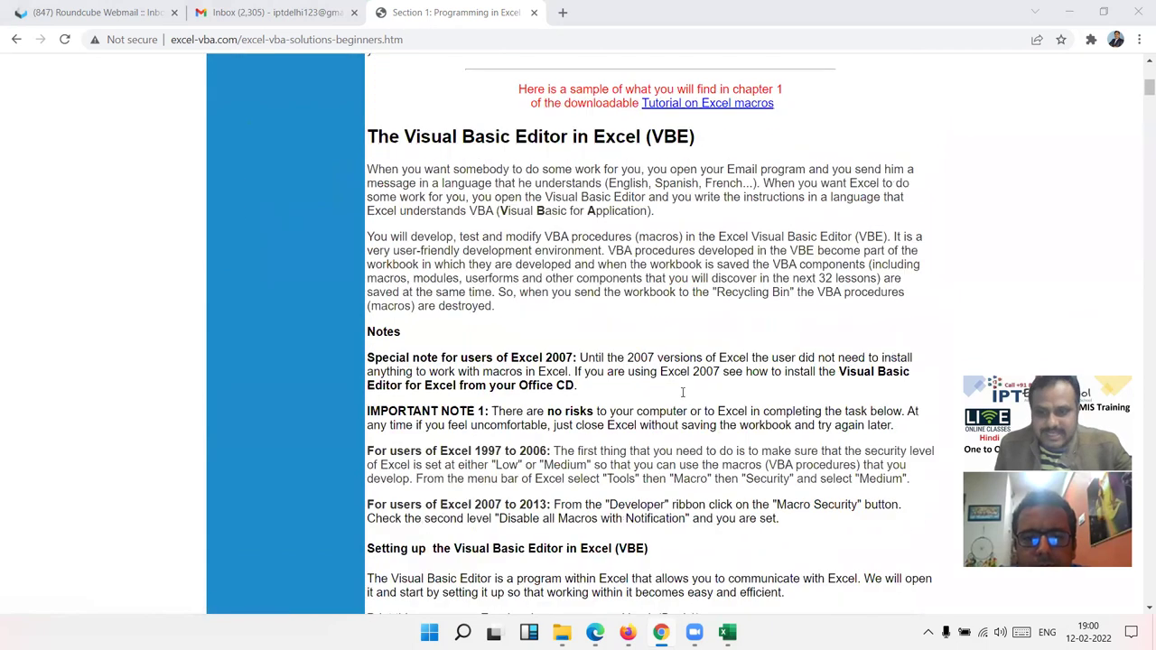